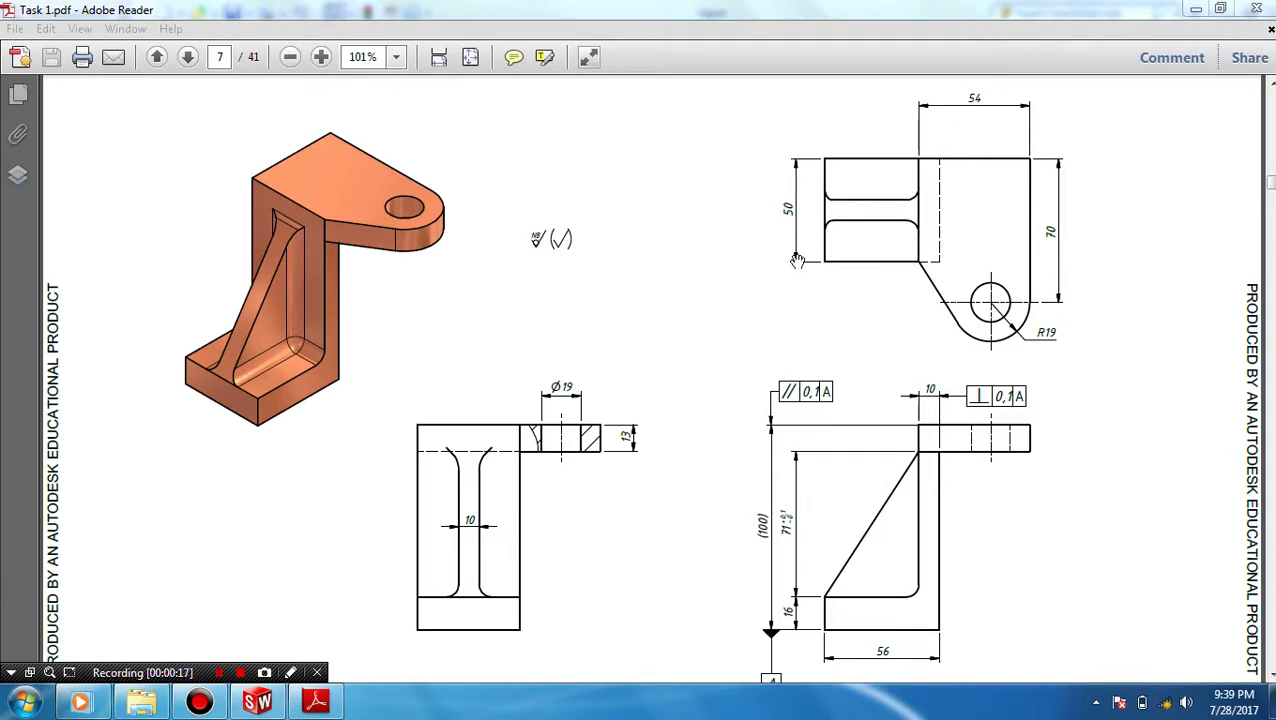
- Bring the empty Part4 window in SolidWorks back to the front
{"action": "left_click", "coordinate": [258, 702]}
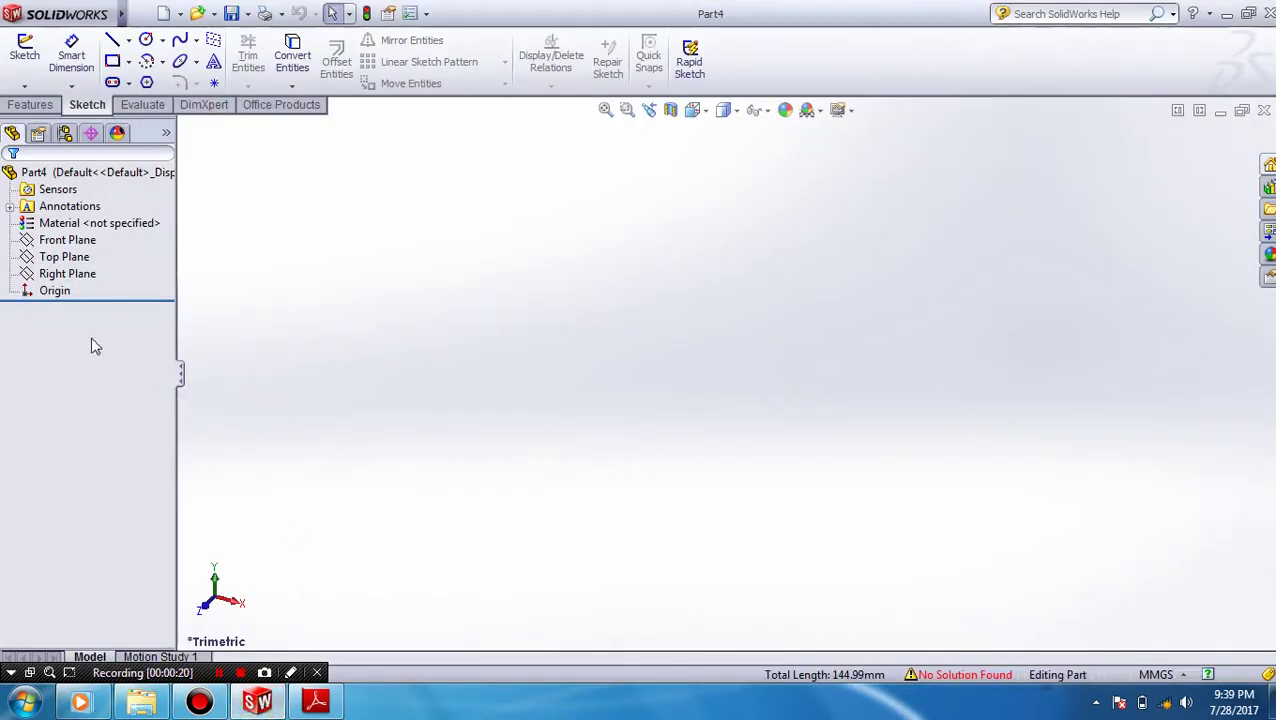
- On the Top Plane, viewed normal to, draw a corner rectangle starting at the origin
{"action": "left_click", "coordinate": [55, 257]}
{"action": "right_click", "coordinate": [47, 260]}
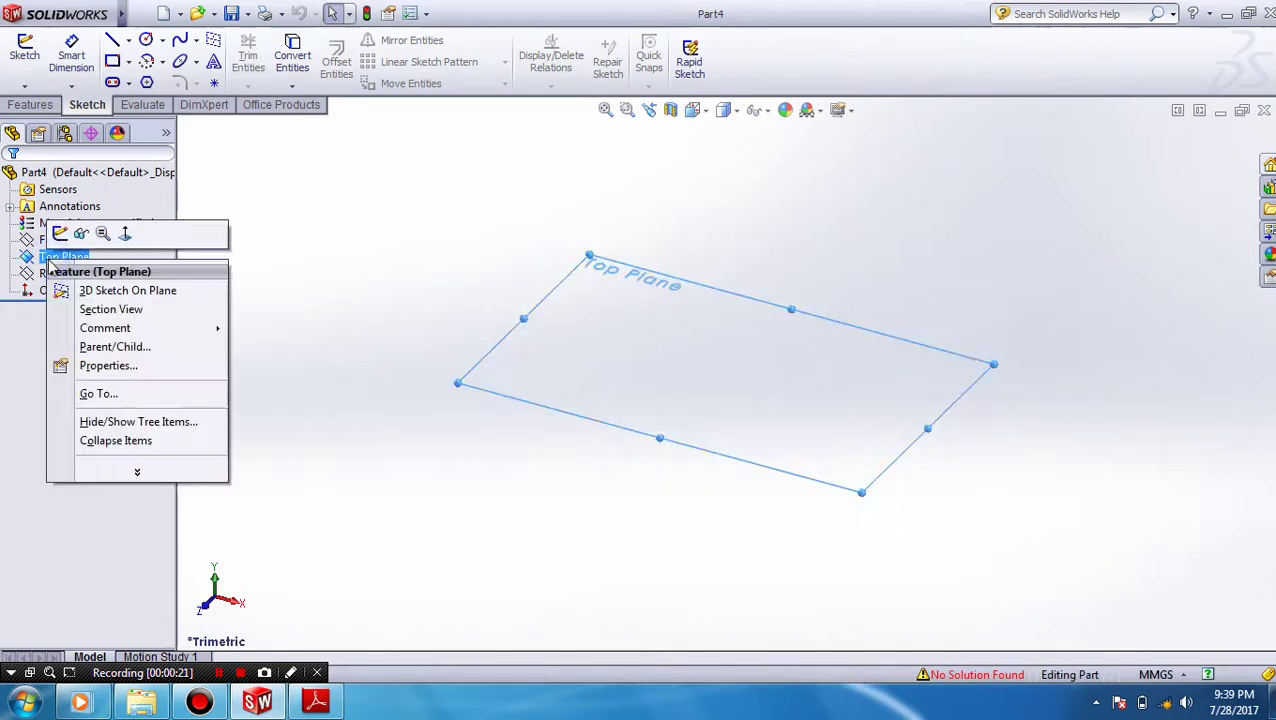
{"action": "left_click", "coordinate": [126, 232]}
{"action": "left_click", "coordinate": [112, 61]}
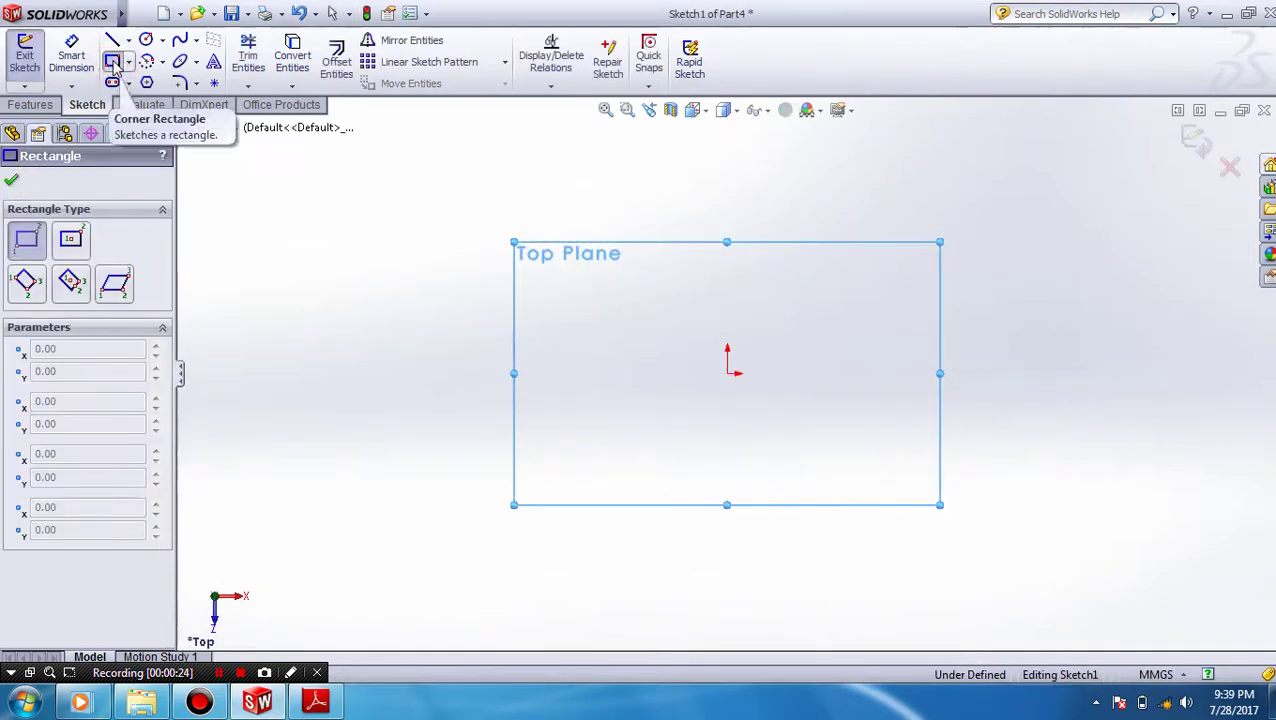
{"action": "left_click", "coordinate": [727, 373]}
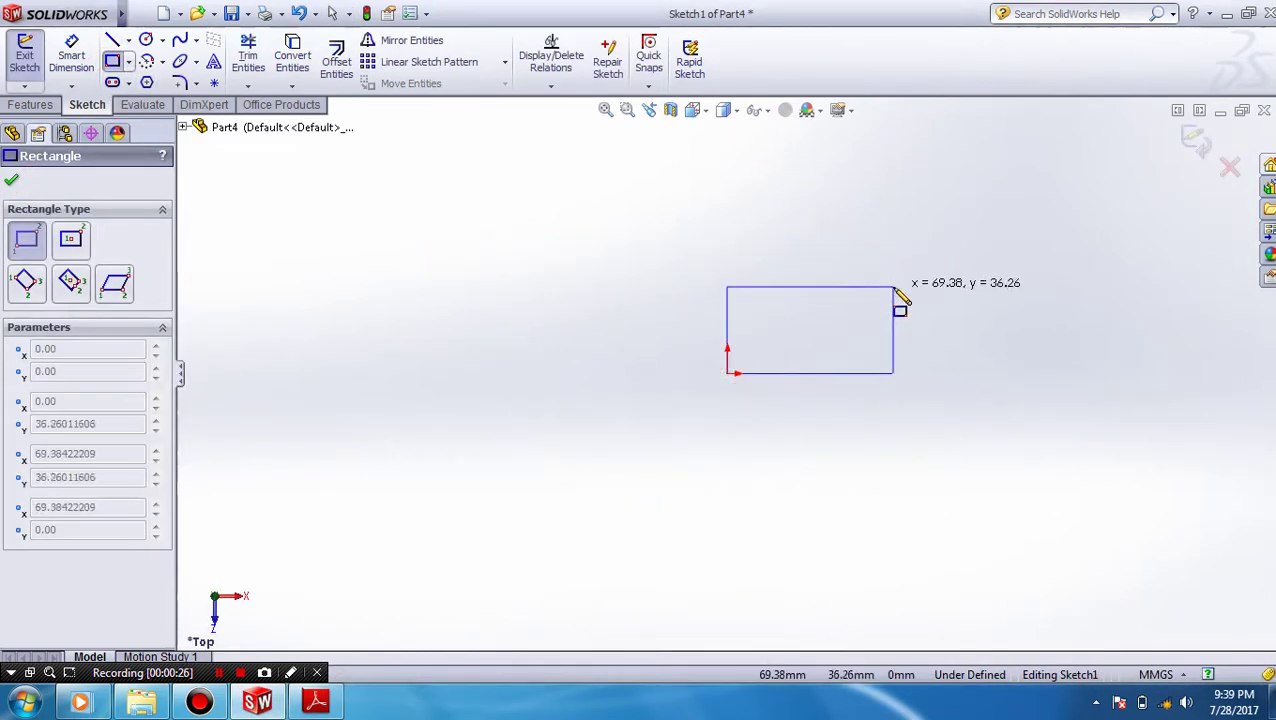
{"action": "left_click", "coordinate": [893, 284]}
- Dimension the rectangle's left edge to 50 mm and top edge to 56 mm
{"action": "left_click", "coordinate": [71, 55]}
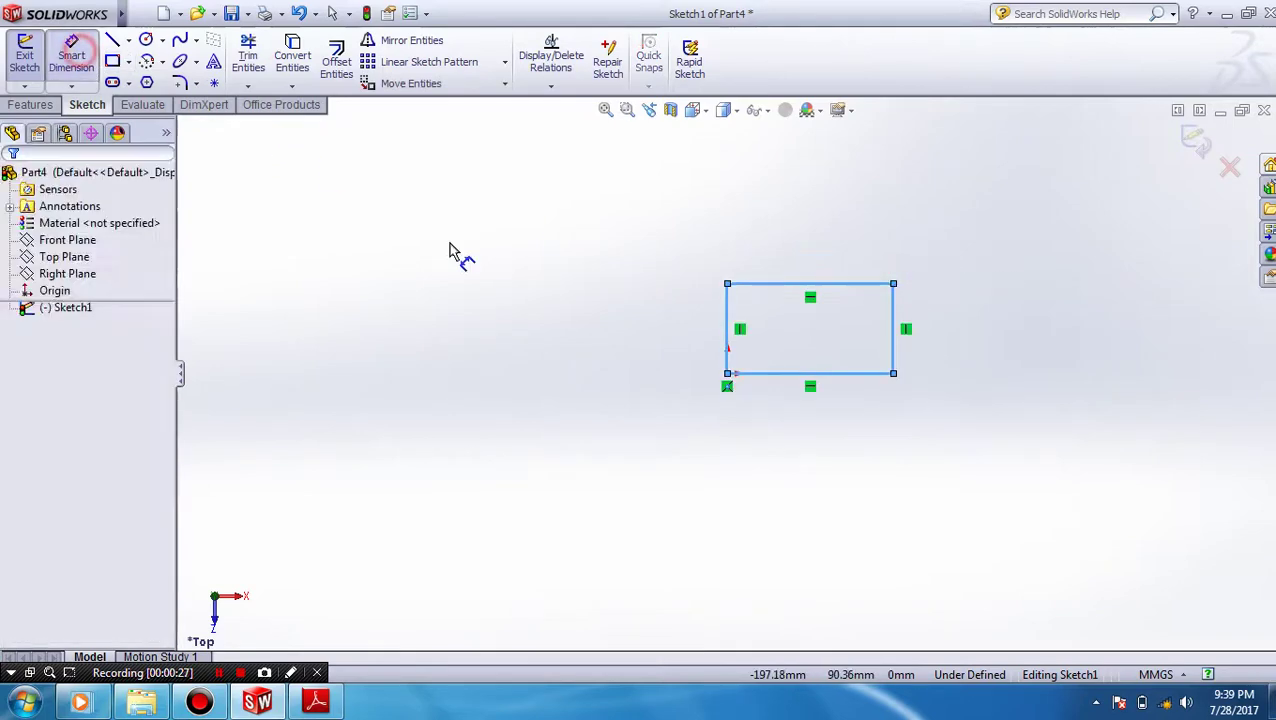
{"action": "left_click", "coordinate": [727, 310]}
{"action": "left_click", "coordinate": [643, 318]}
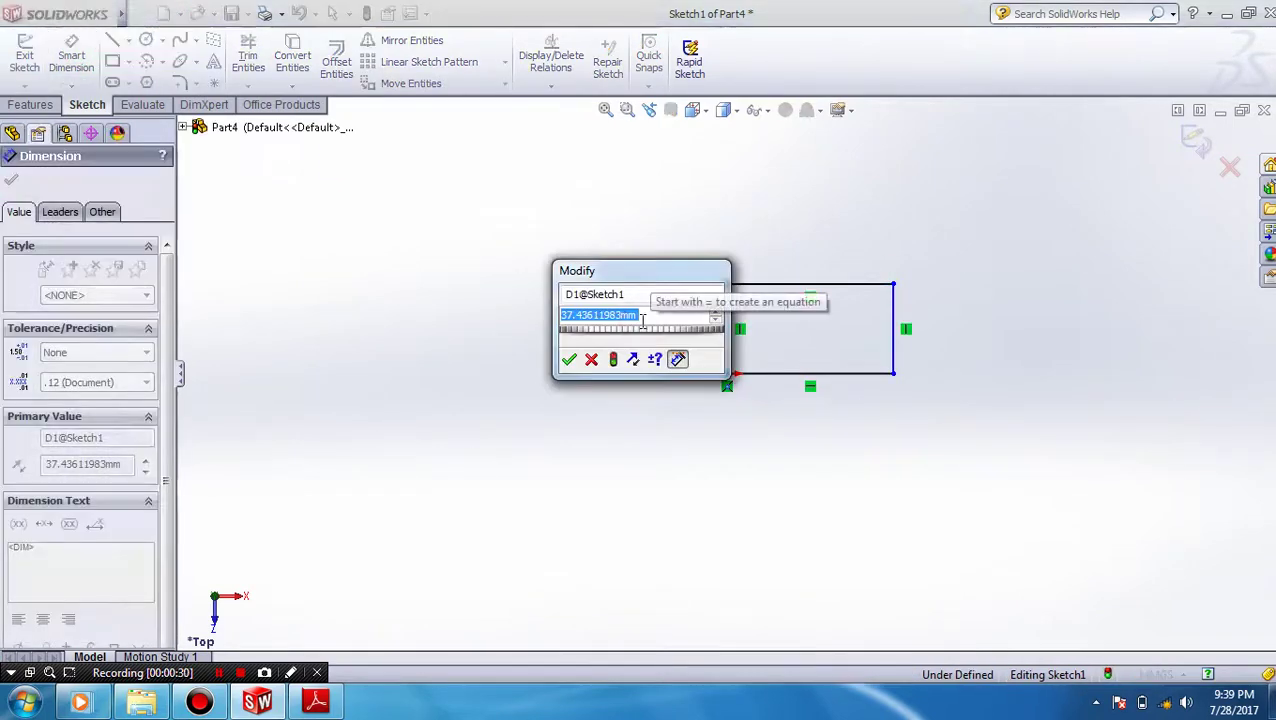
{"action": "type", "text": "5"}
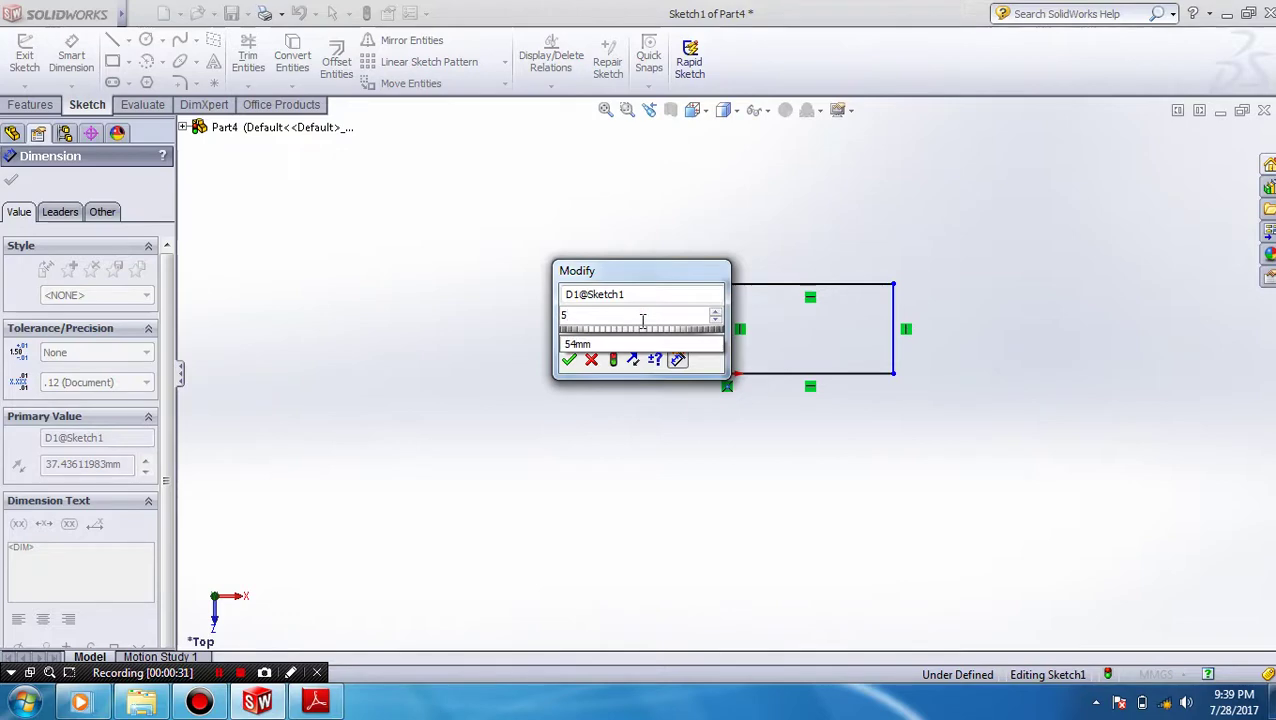
{"action": "type", "text": "0"}
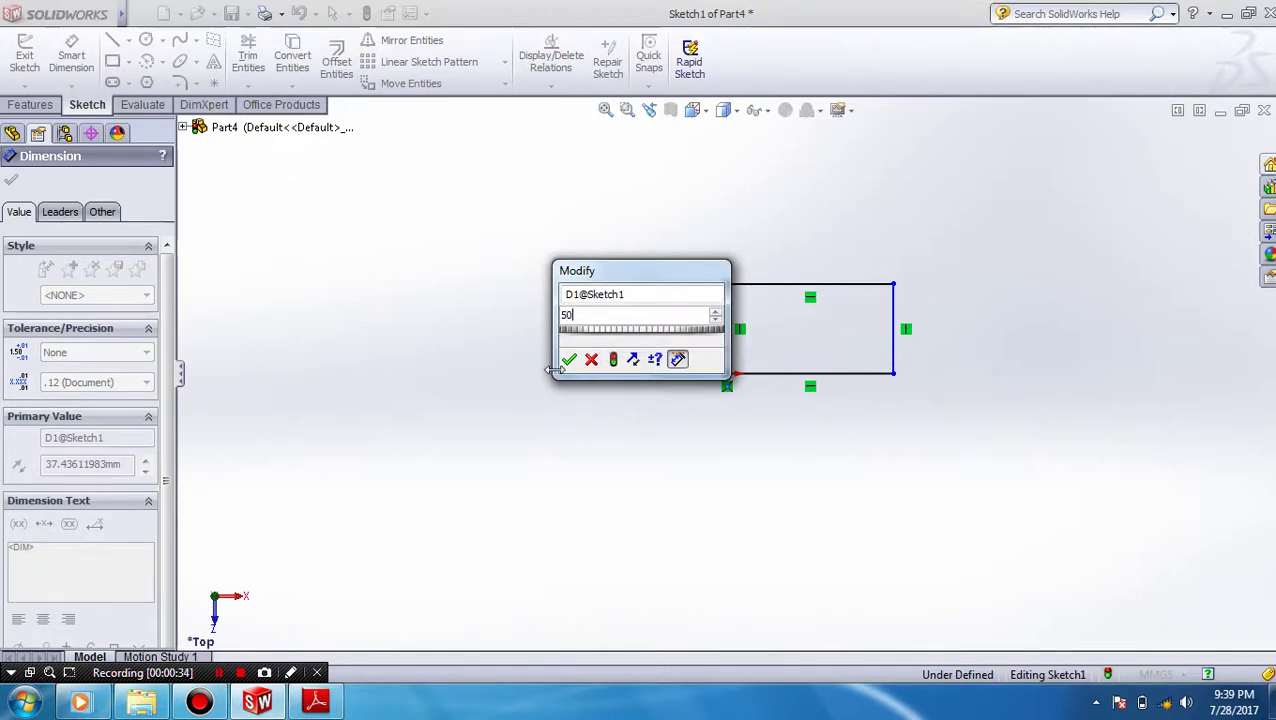
{"action": "left_click", "coordinate": [568, 359]}
{"action": "left_click", "coordinate": [789, 255]}
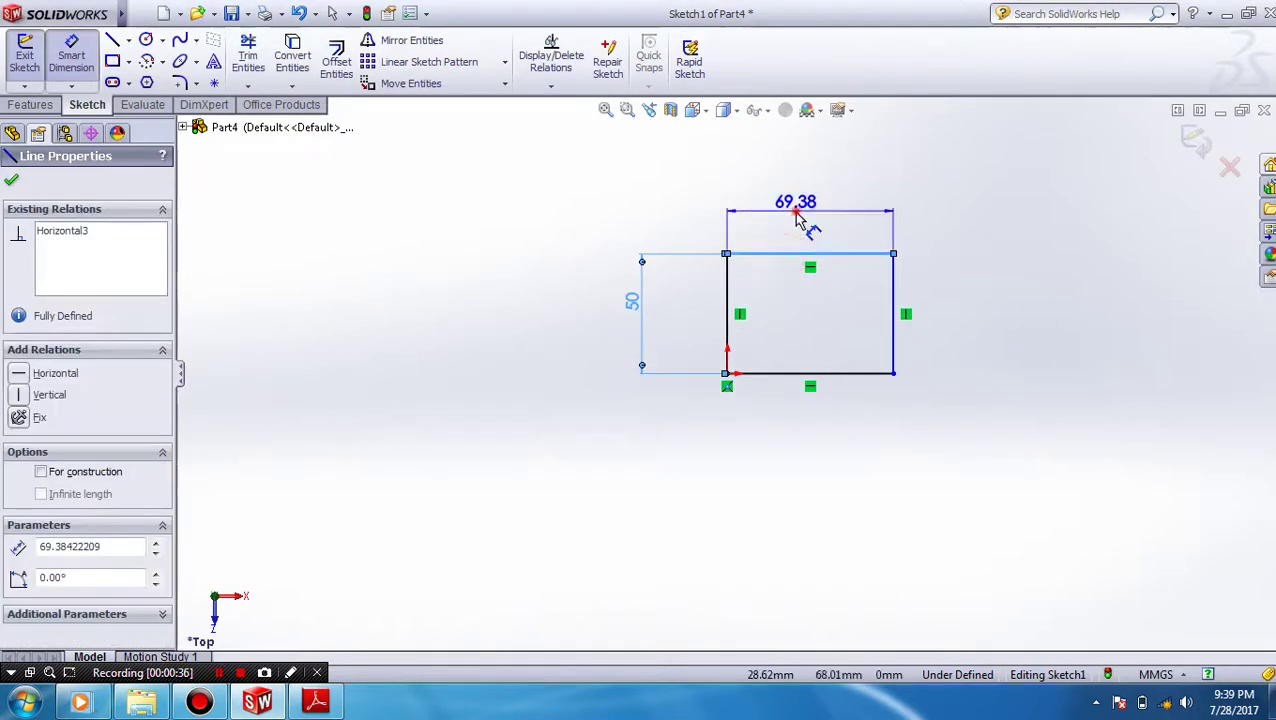
{"action": "left_click", "coordinate": [800, 212]}
{"action": "type", "text": "56"}
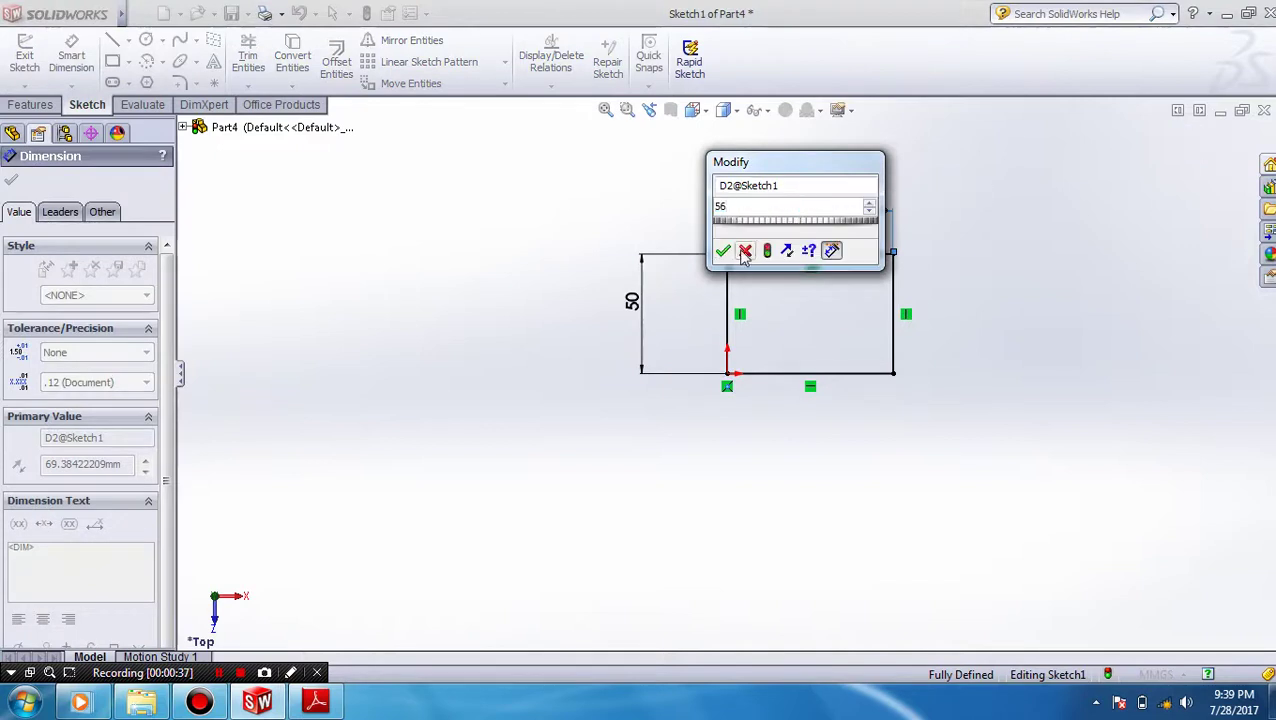
{"action": "left_click", "coordinate": [723, 250]}
- Compare the sketch against the bracket drawing in Adobe Reader
{"action": "scroll", "coordinate": [922, 205], "scroll_direction": "down", "scroll_amount": 2}
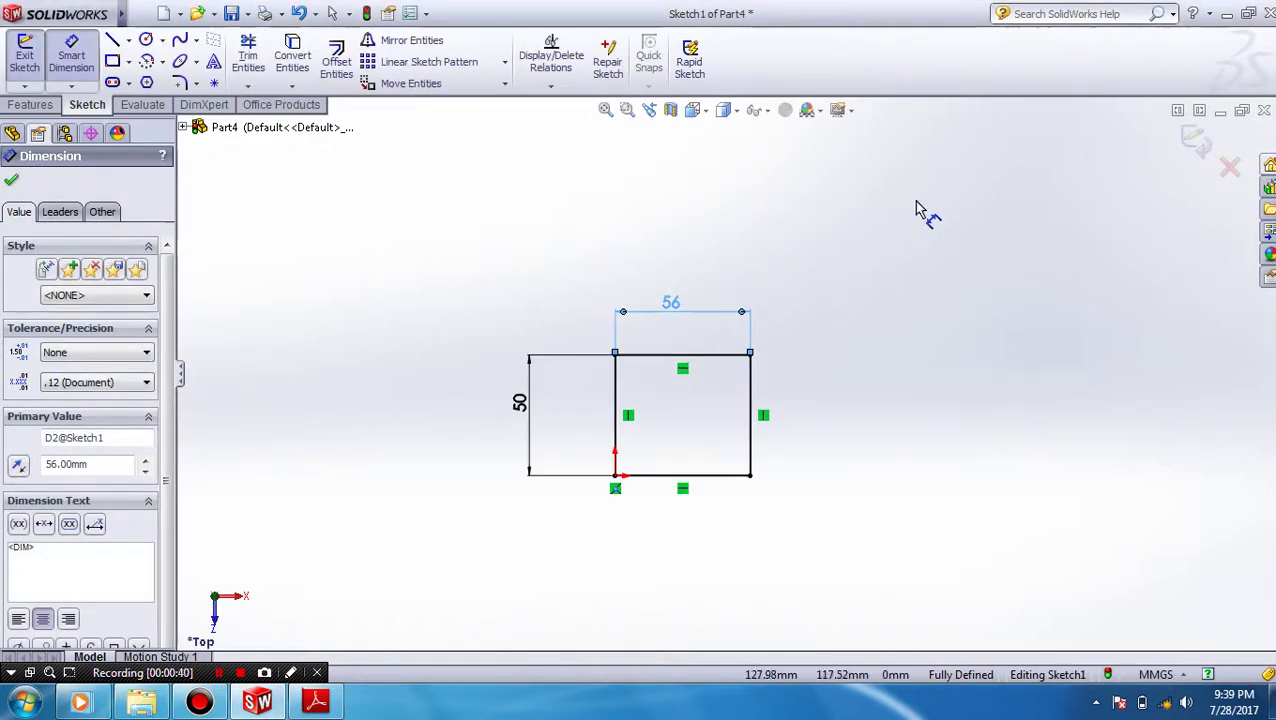
{"action": "scroll", "coordinate": [683, 419], "scroll_direction": "down", "scroll_amount": 2}
{"action": "scroll", "coordinate": [683, 419], "scroll_direction": "down", "scroll_amount": 1}
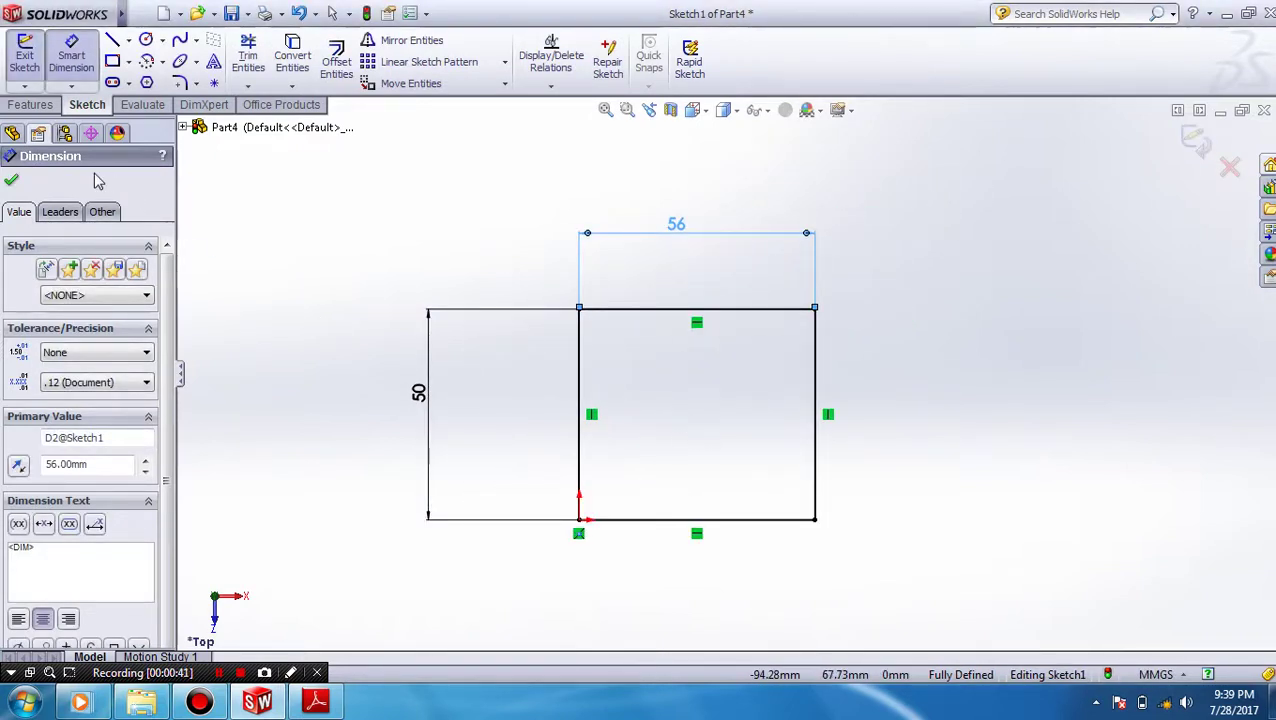
{"action": "left_click", "coordinate": [316, 702]}
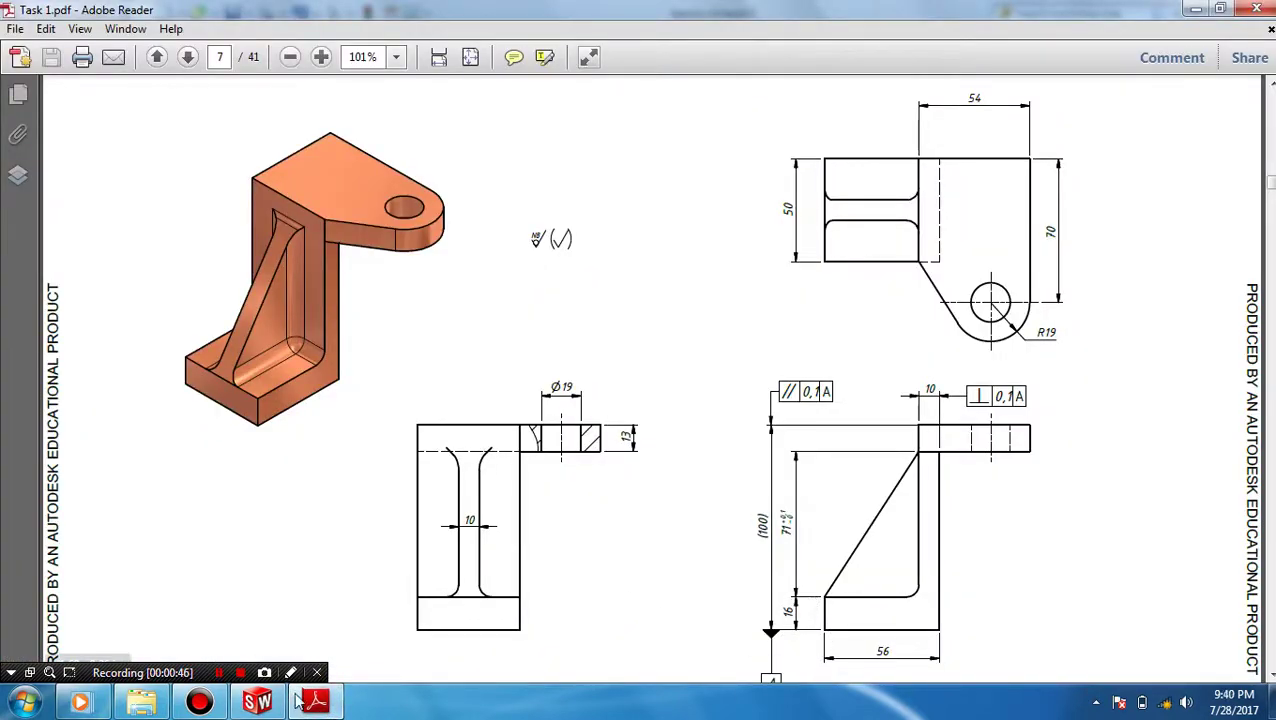
{"action": "left_click", "coordinate": [258, 702]}
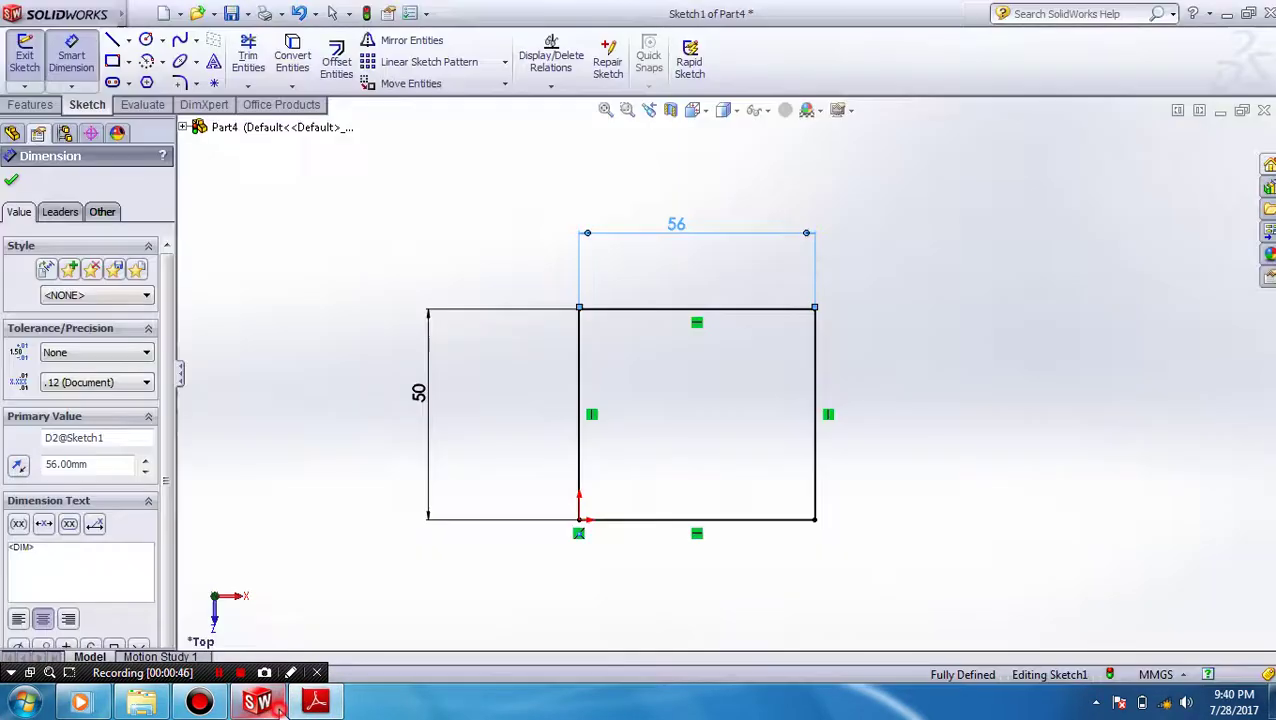
- Extrude the rectangle 16 mm into the base block
{"action": "left_click", "coordinate": [30, 104]}
{"action": "left_click", "coordinate": [32, 55]}
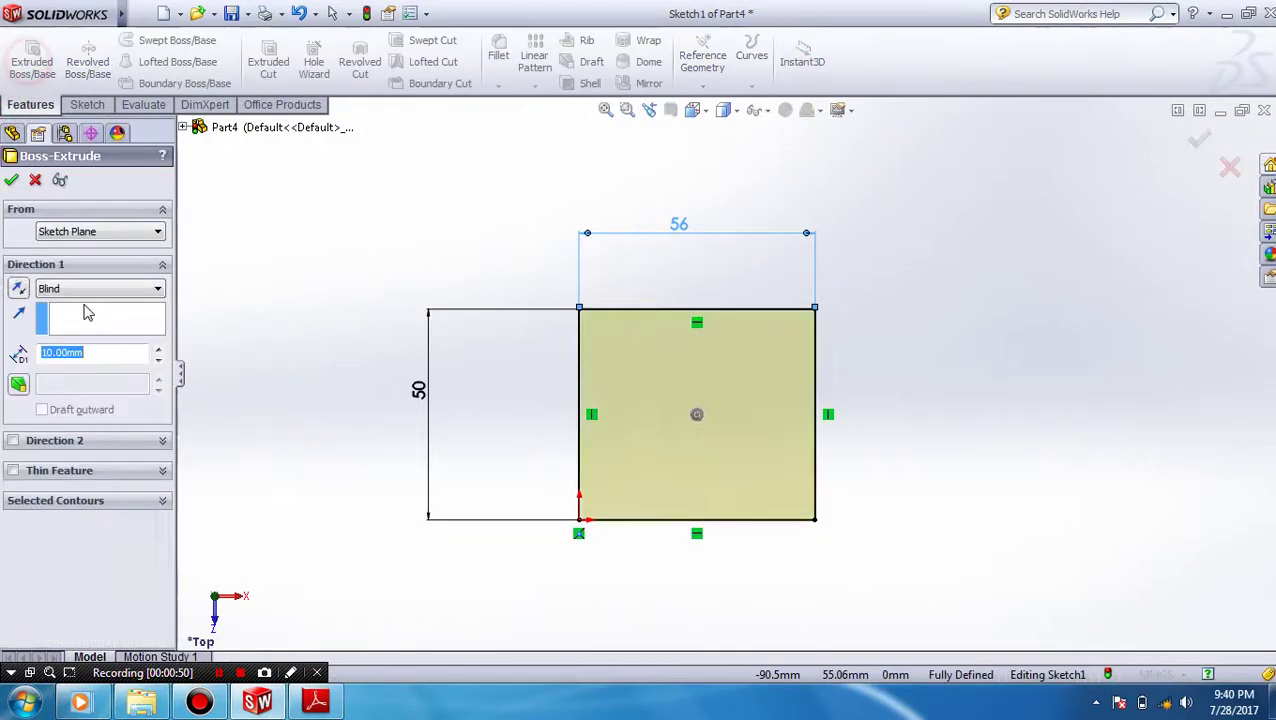
{"action": "type", "text": "16"}
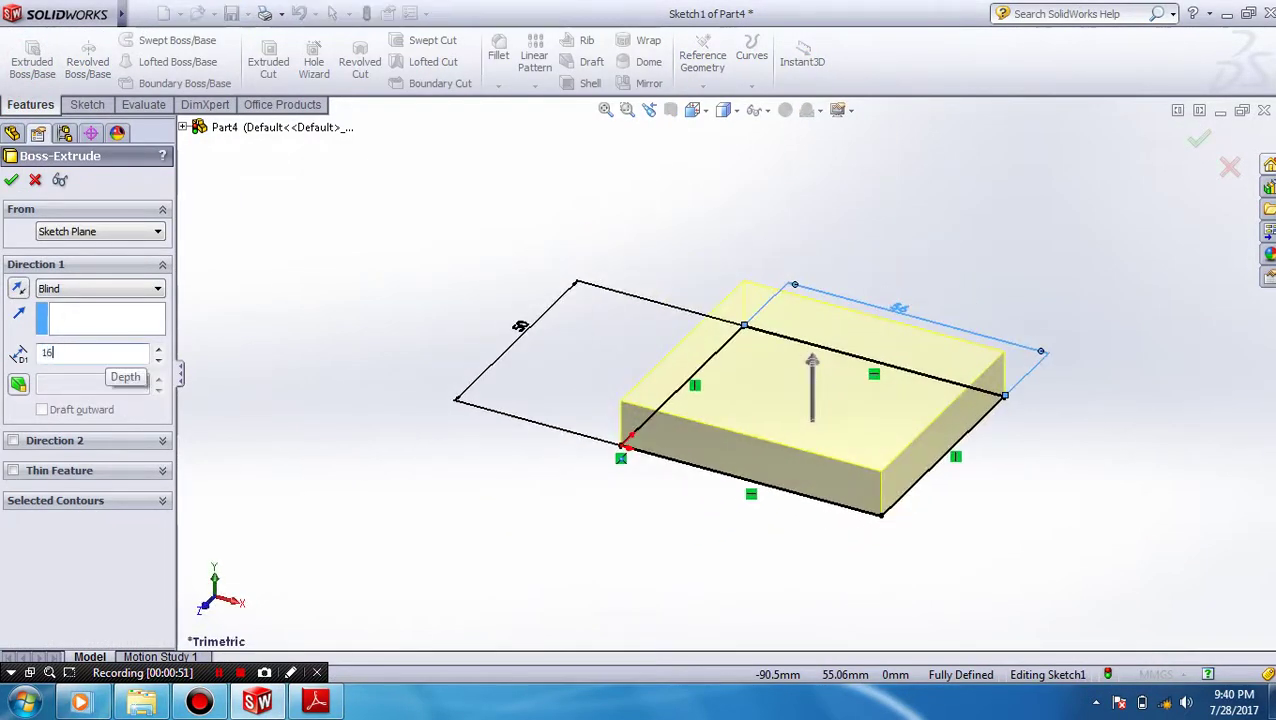
{"action": "left_click", "coordinate": [10, 181]}
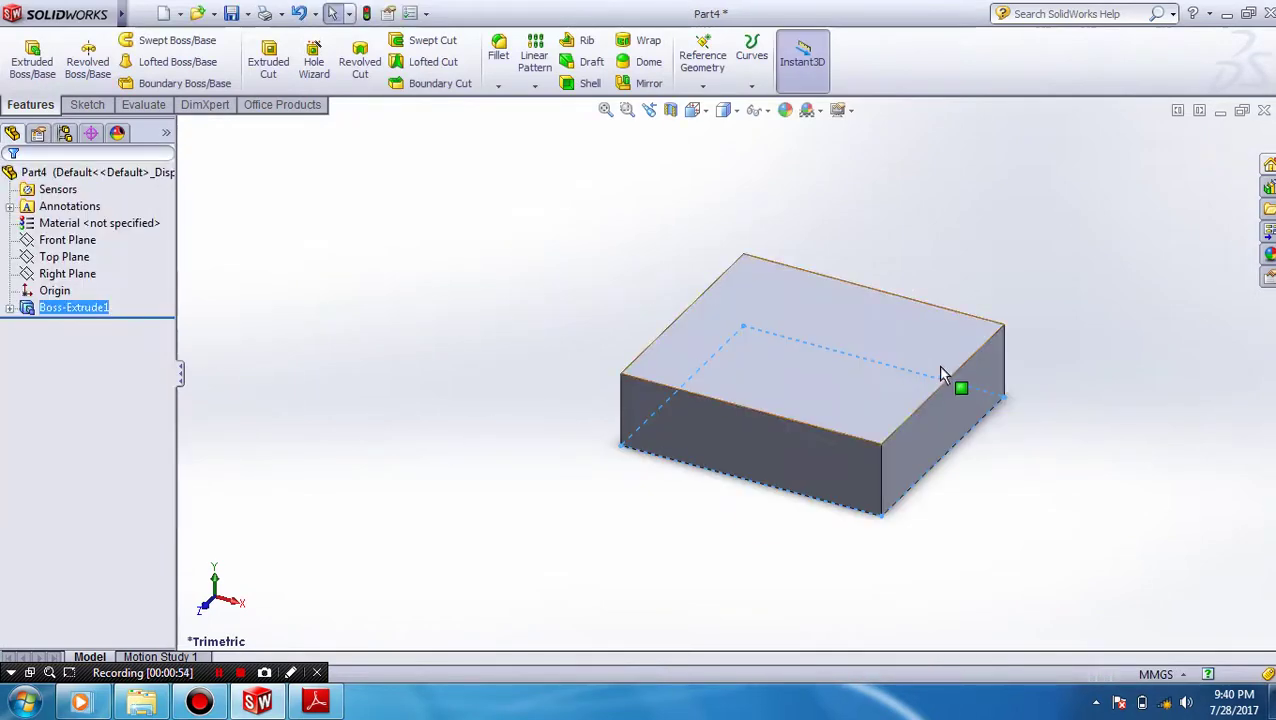
- Select the base block's top face and view it straight on for sketching
{"action": "left_click", "coordinate": [942, 353]}
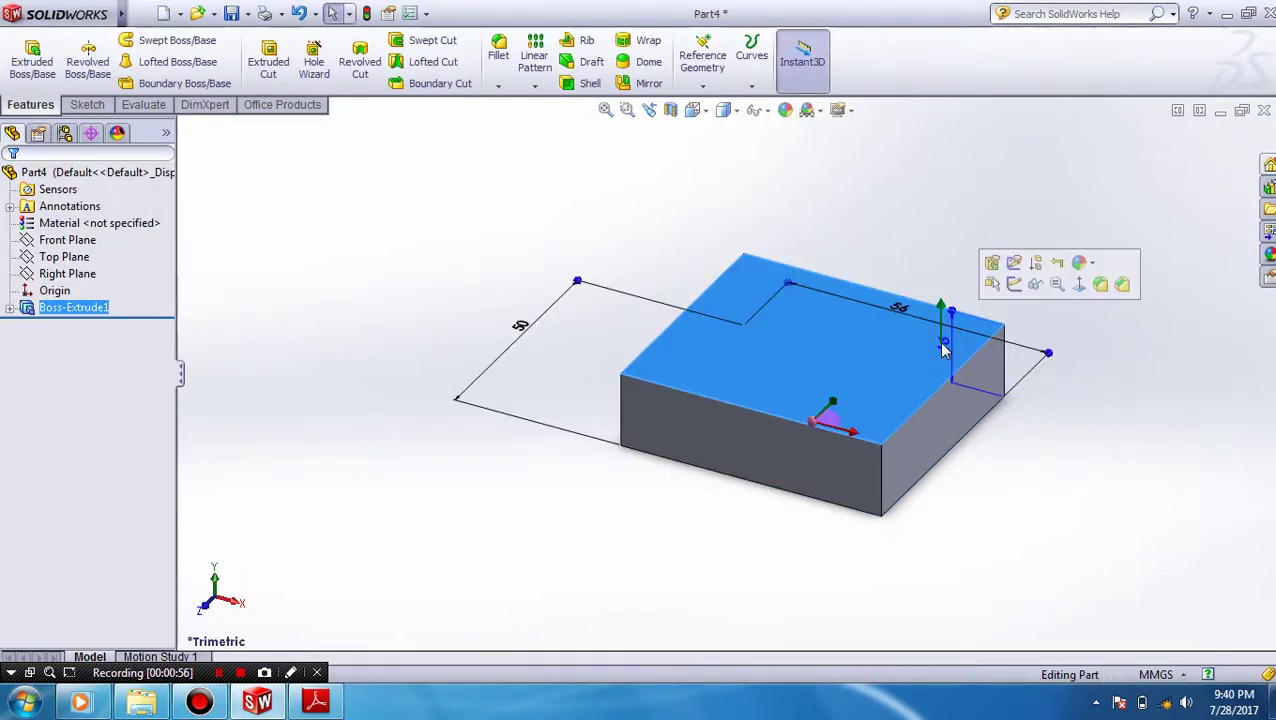
{"action": "left_click", "coordinate": [1058, 284]}
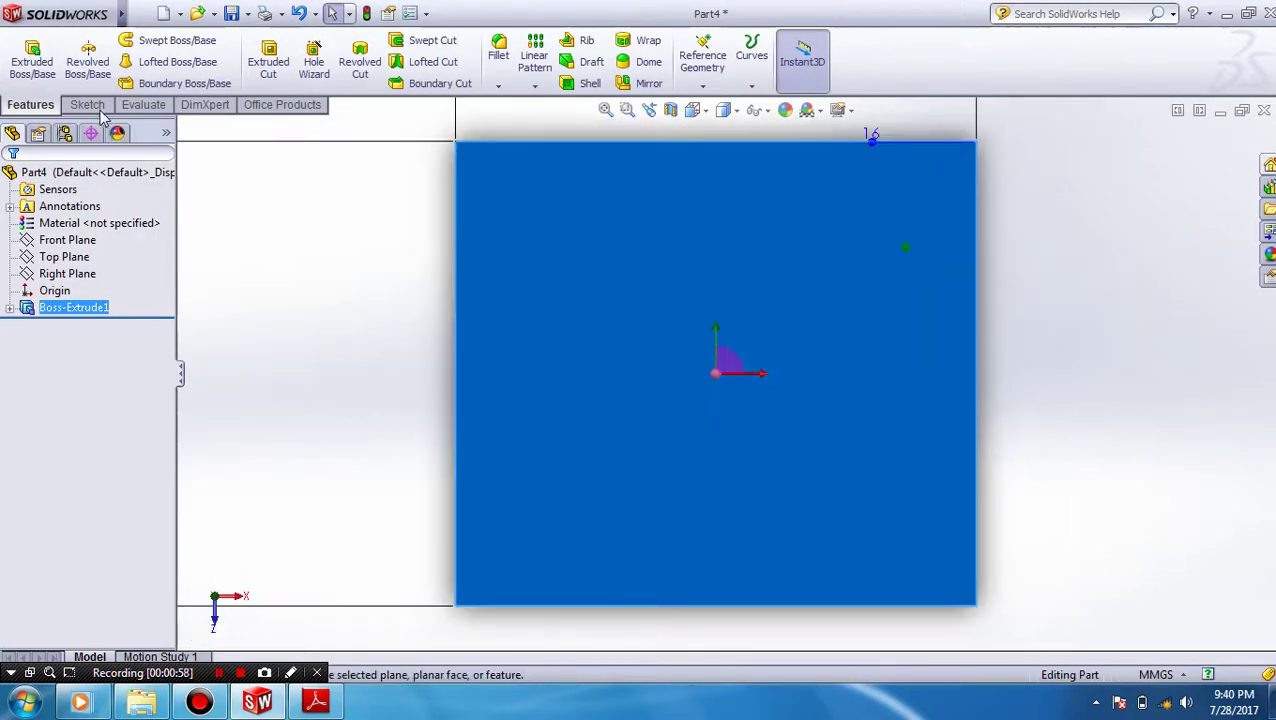
{"action": "left_click", "coordinate": [87, 104]}
- Draw a rectangle from the face's top-right corner down to its bottom edge
{"action": "left_click", "coordinate": [112, 61]}
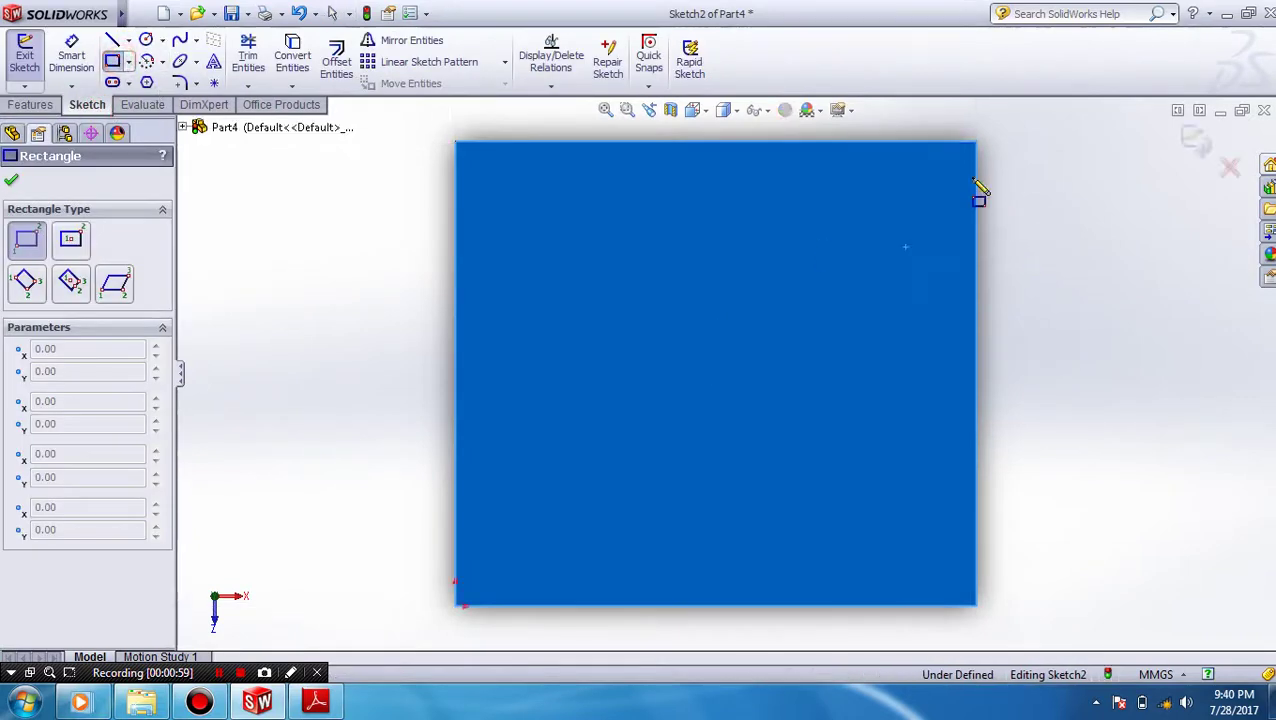
{"action": "left_click", "coordinate": [976, 142]}
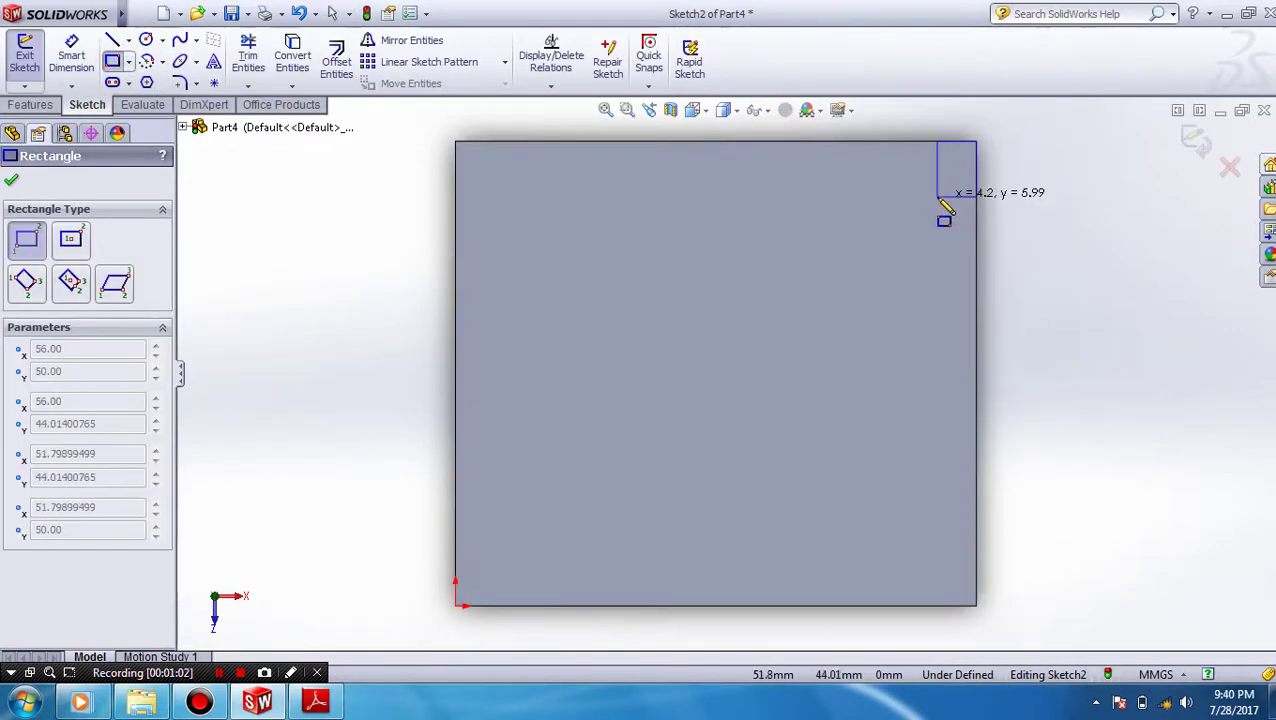
{"action": "left_click", "coordinate": [805, 605]}
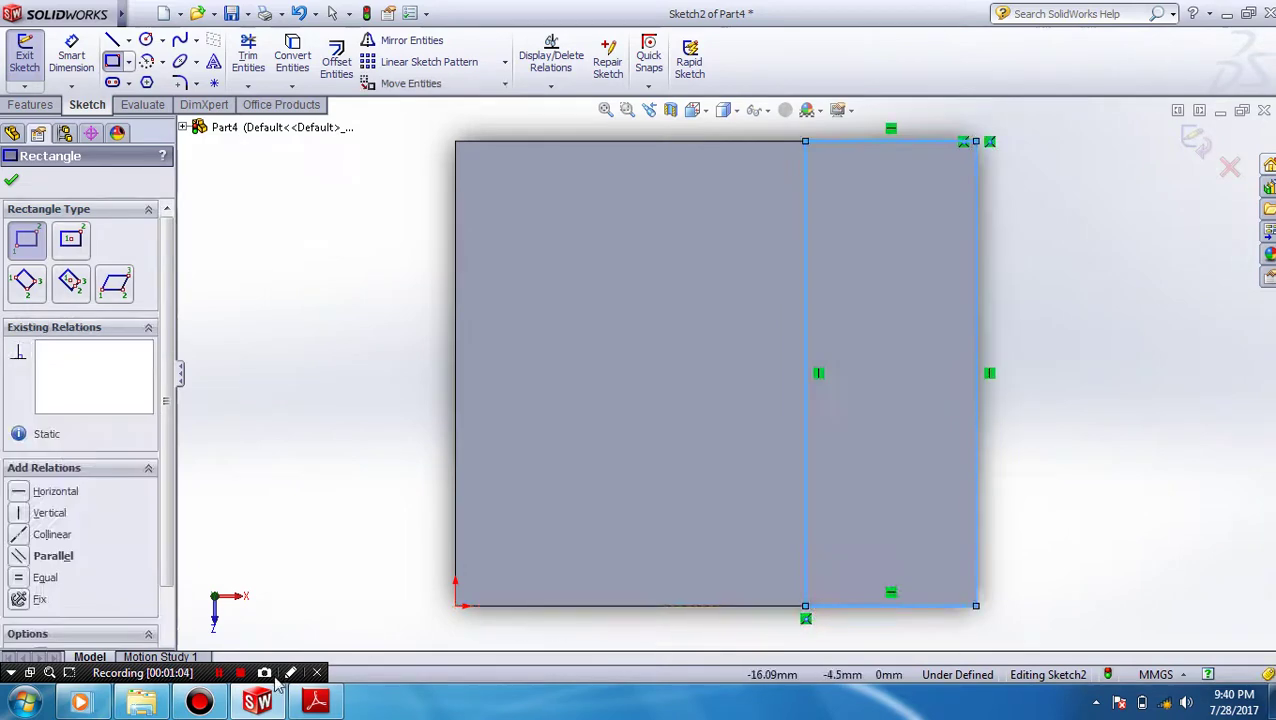
{"action": "left_click", "coordinate": [316, 701]}
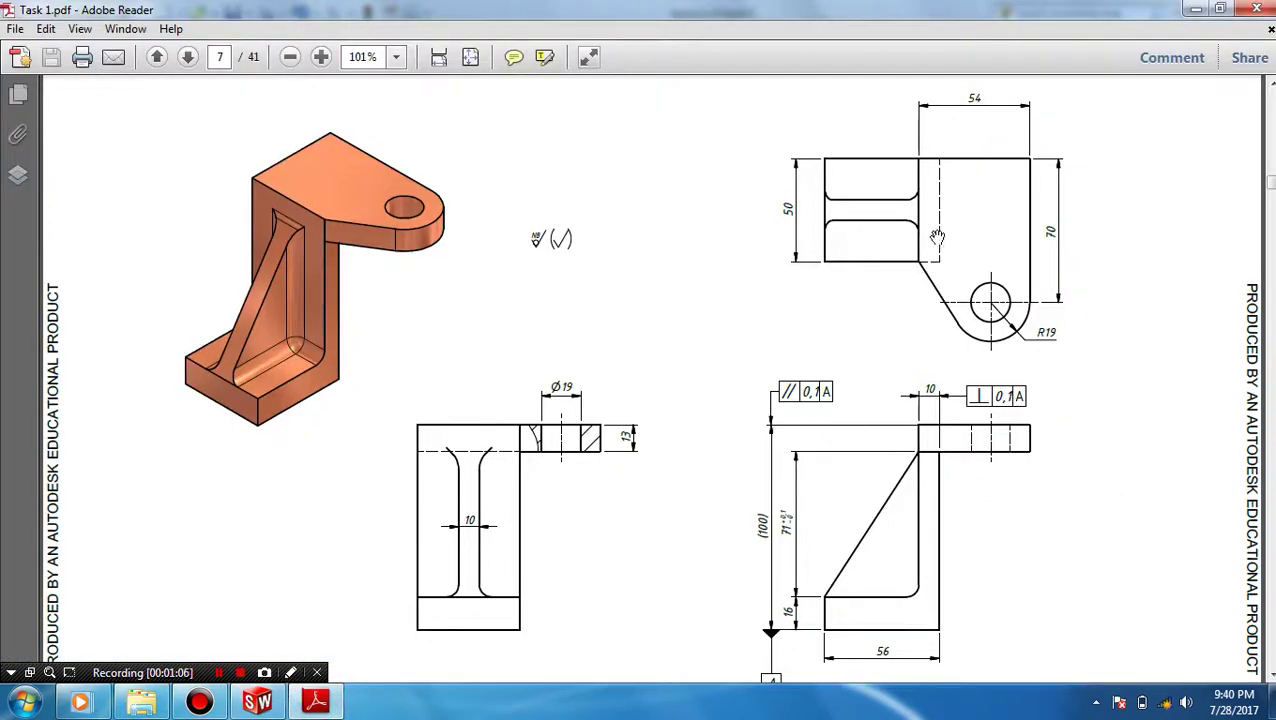
{"action": "left_click", "coordinate": [258, 701]}
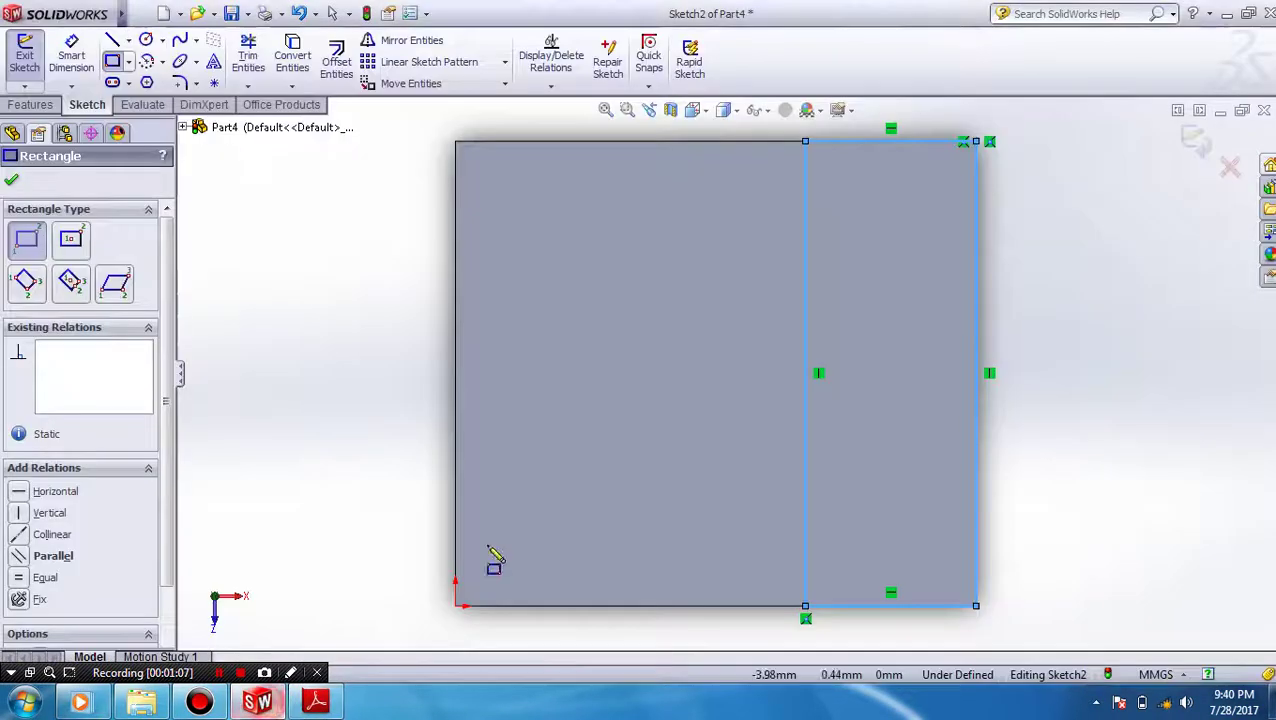
{"action": "key", "text": "Escape"}
- Dimension the strip's width to 10 mm and recheck the drawing
{"action": "left_click", "coordinate": [890, 142]}
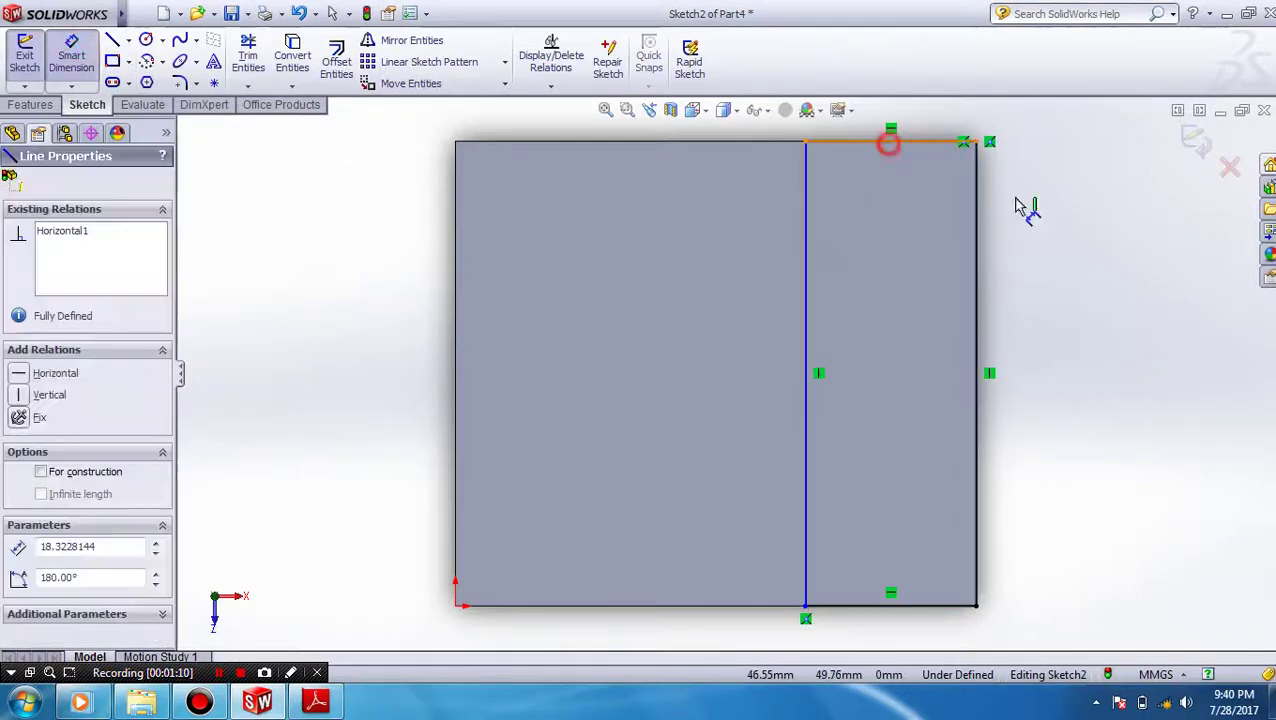
{"action": "left_click", "coordinate": [1105, 230]}
{"action": "type", "text": "10"}
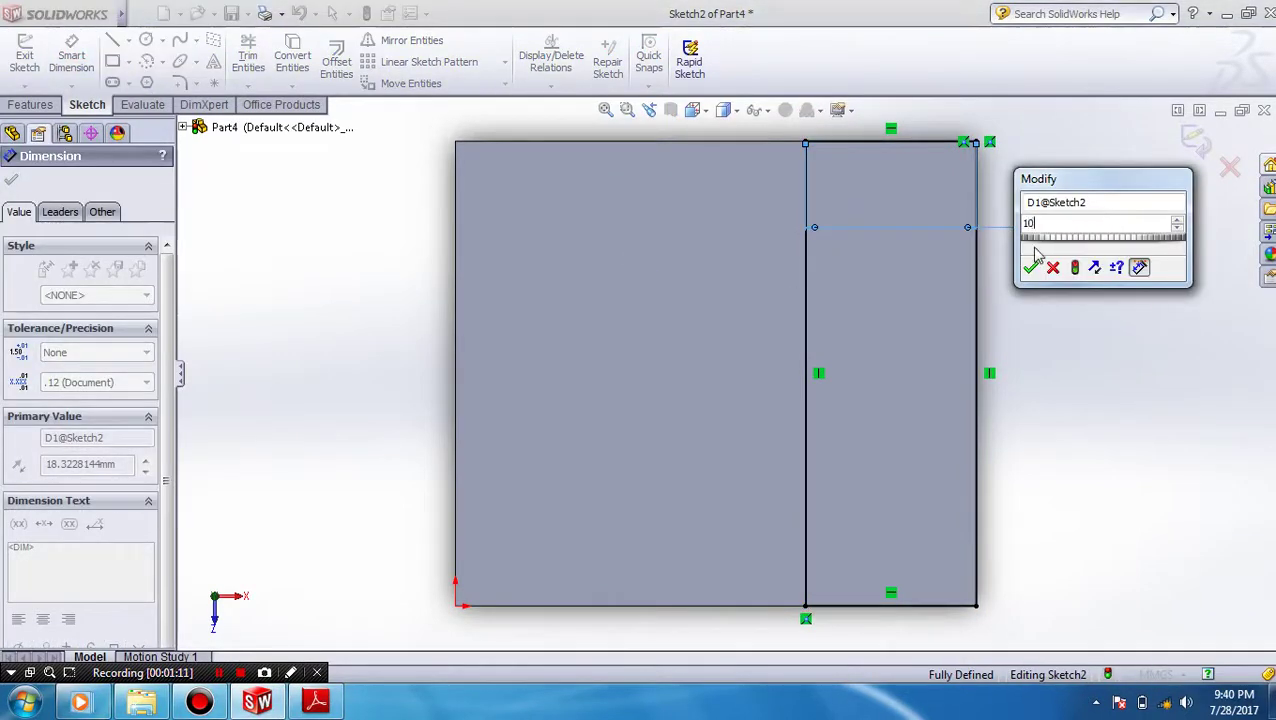
{"action": "left_click", "coordinate": [1030, 267]}
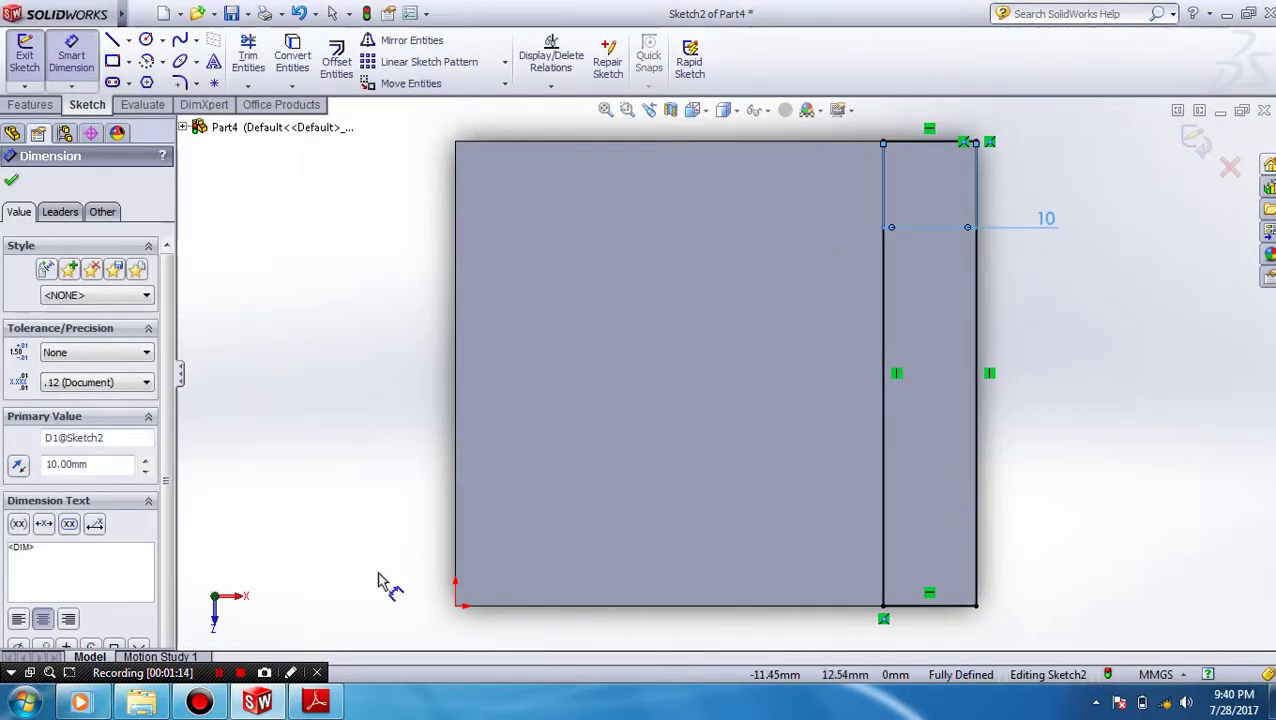
{"action": "key", "text": "alt+Tab"}
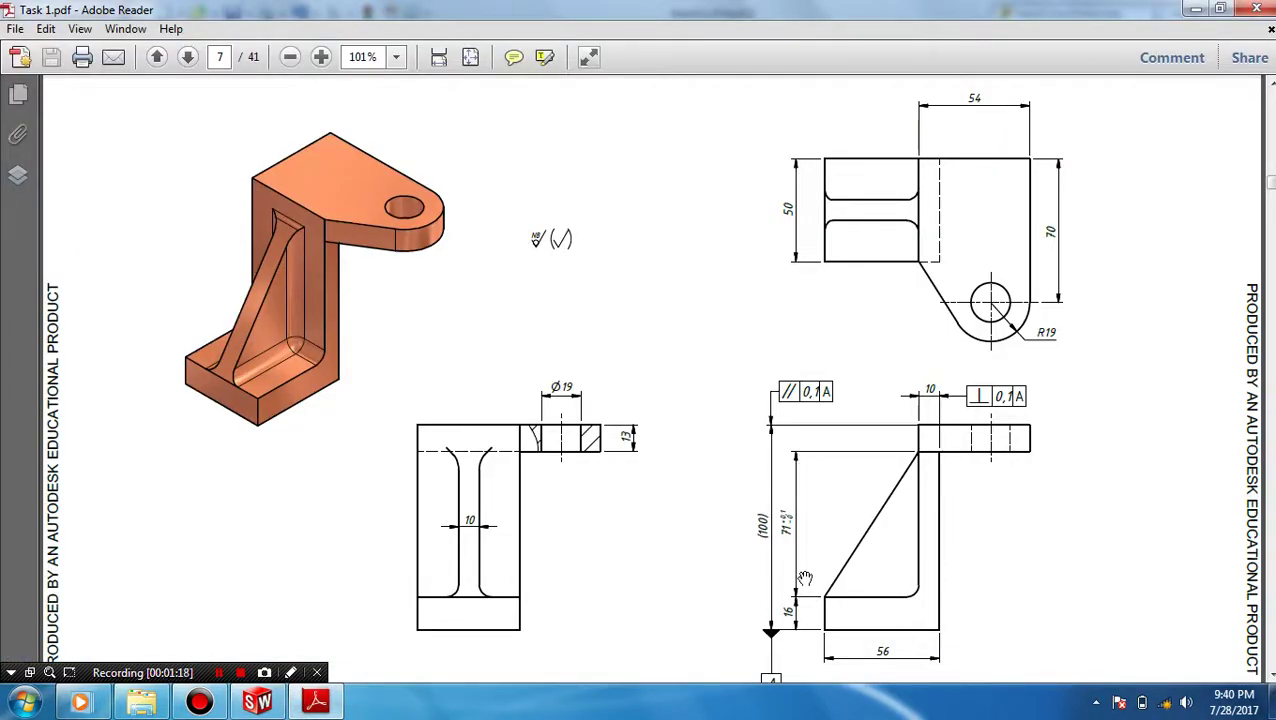
{"action": "key", "text": "alt+Tab"}
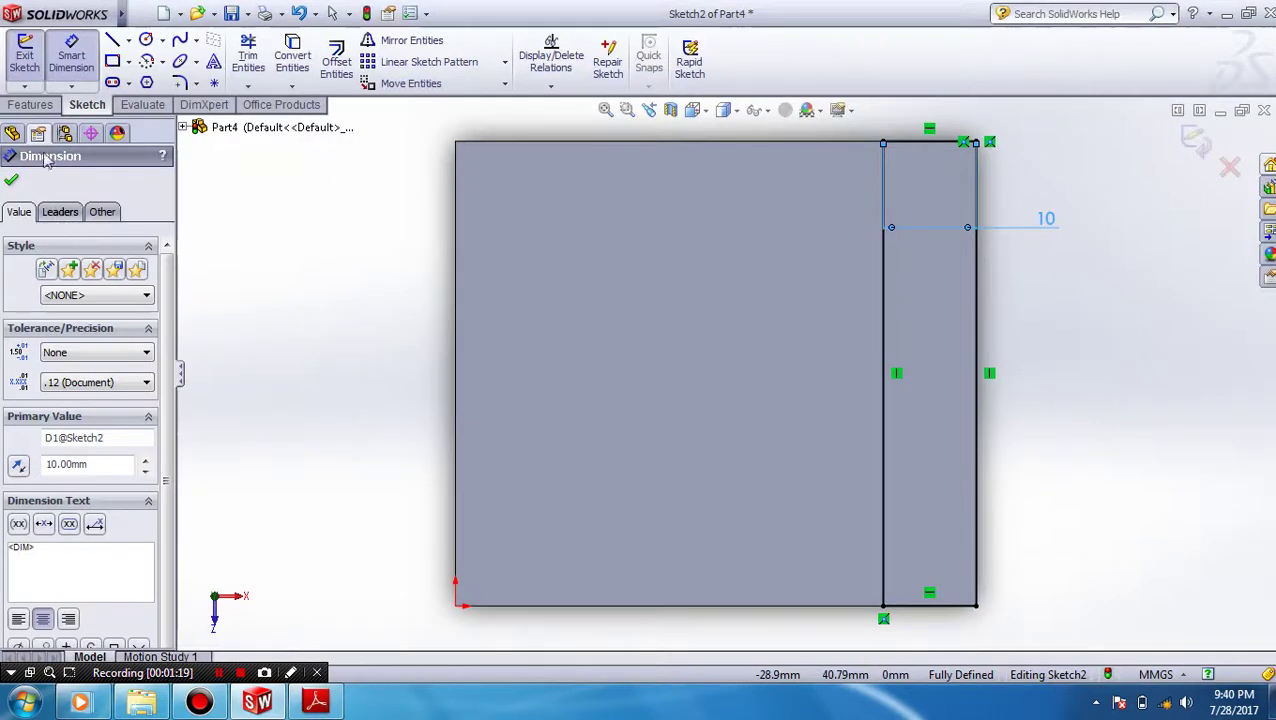
- Extrude the 10 mm strip 71 mm upward into the vertical wall
{"action": "left_click", "coordinate": [30, 104]}
{"action": "left_click", "coordinate": [32, 55]}
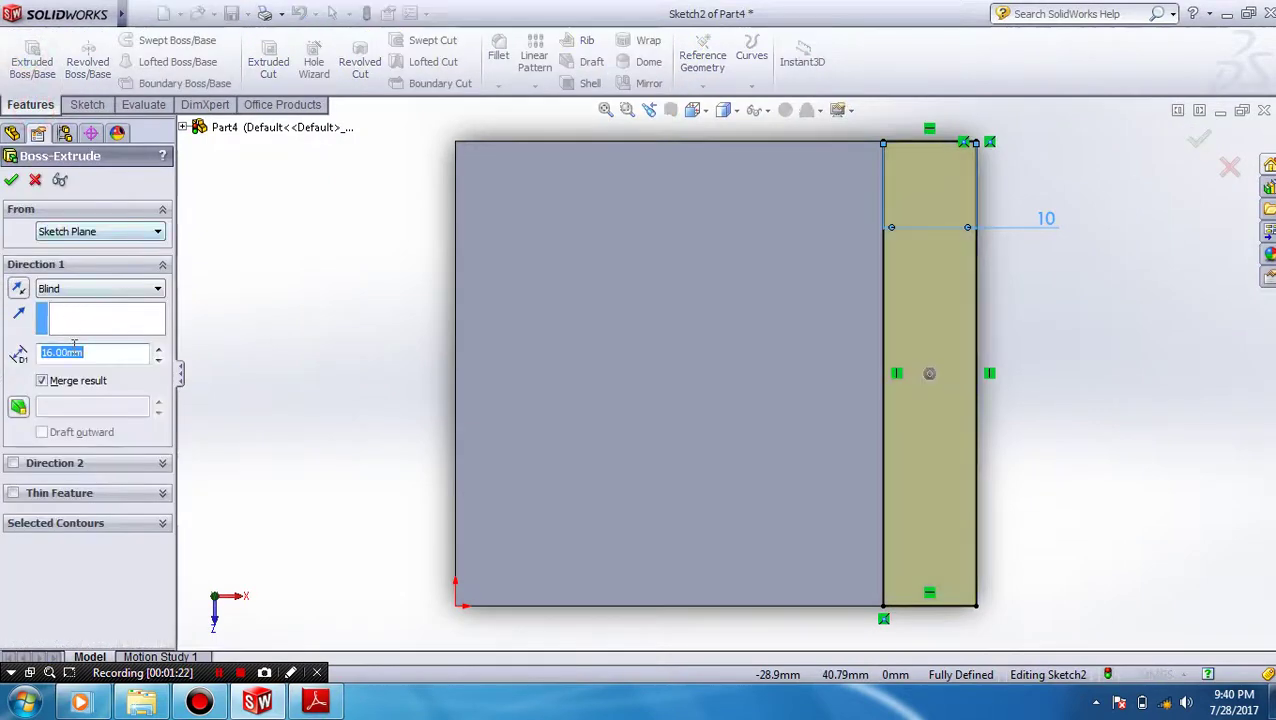
{"action": "type", "text": "7"}
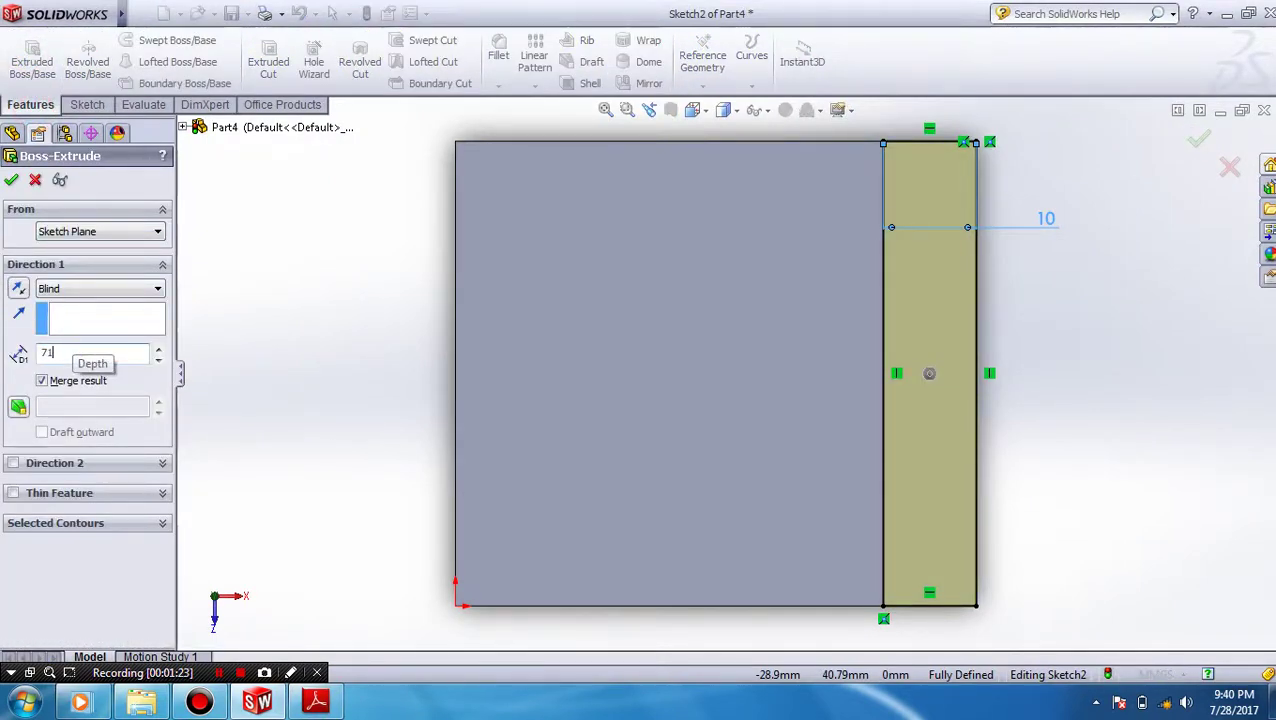
{"action": "key", "text": "Return"}
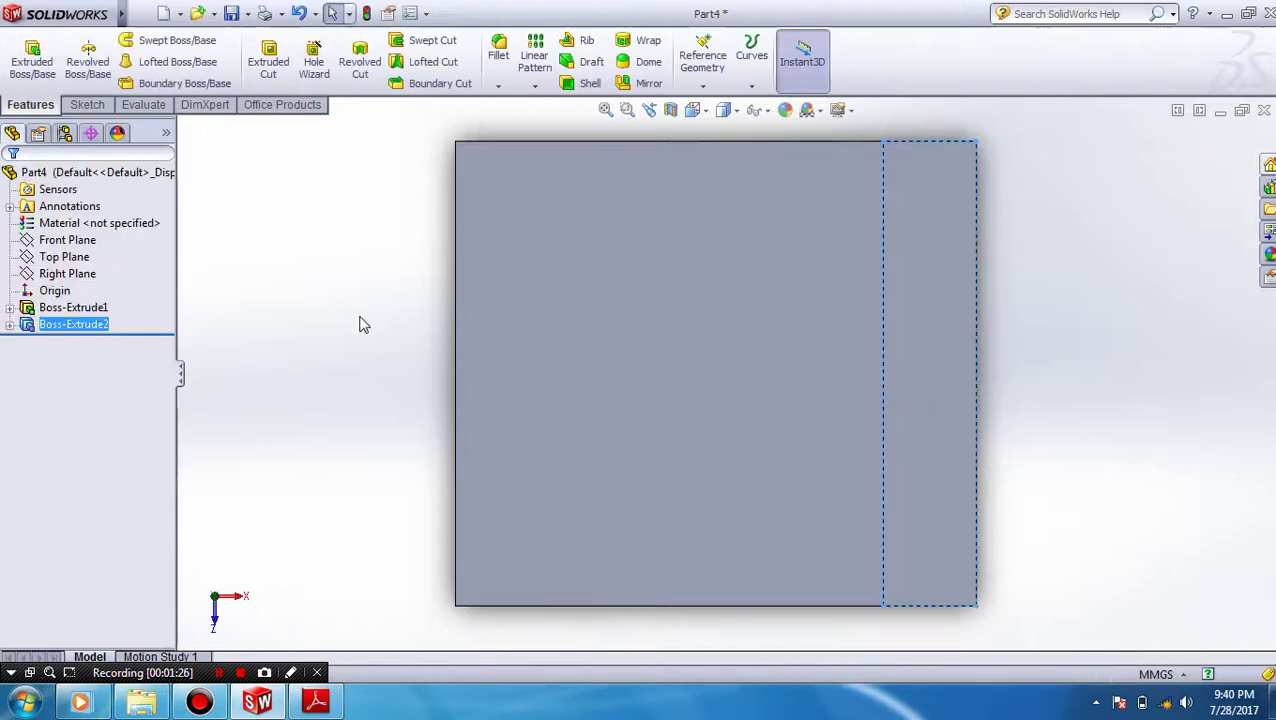
- Show the part in isometric view and bring up the reference drawing
{"action": "left_click", "coordinate": [693, 110]}
{"action": "left_click", "coordinate": [741, 136]}
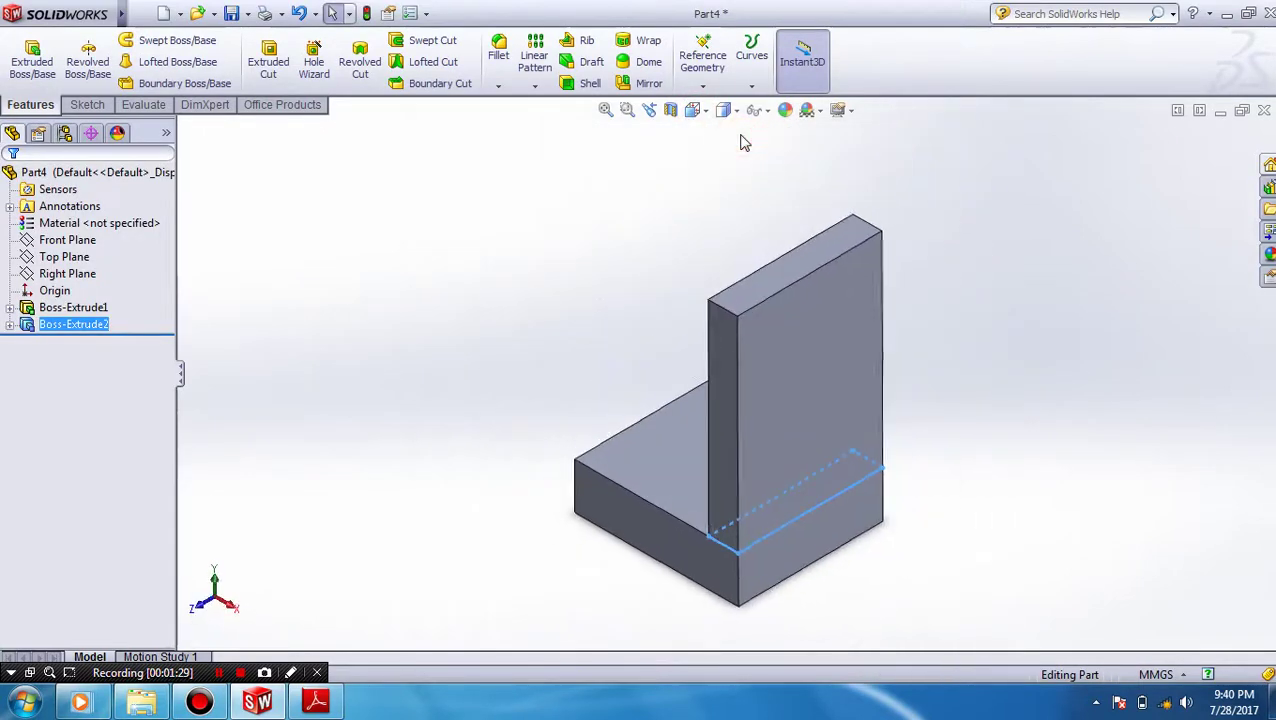
{"action": "left_click", "coordinate": [1142, 320]}
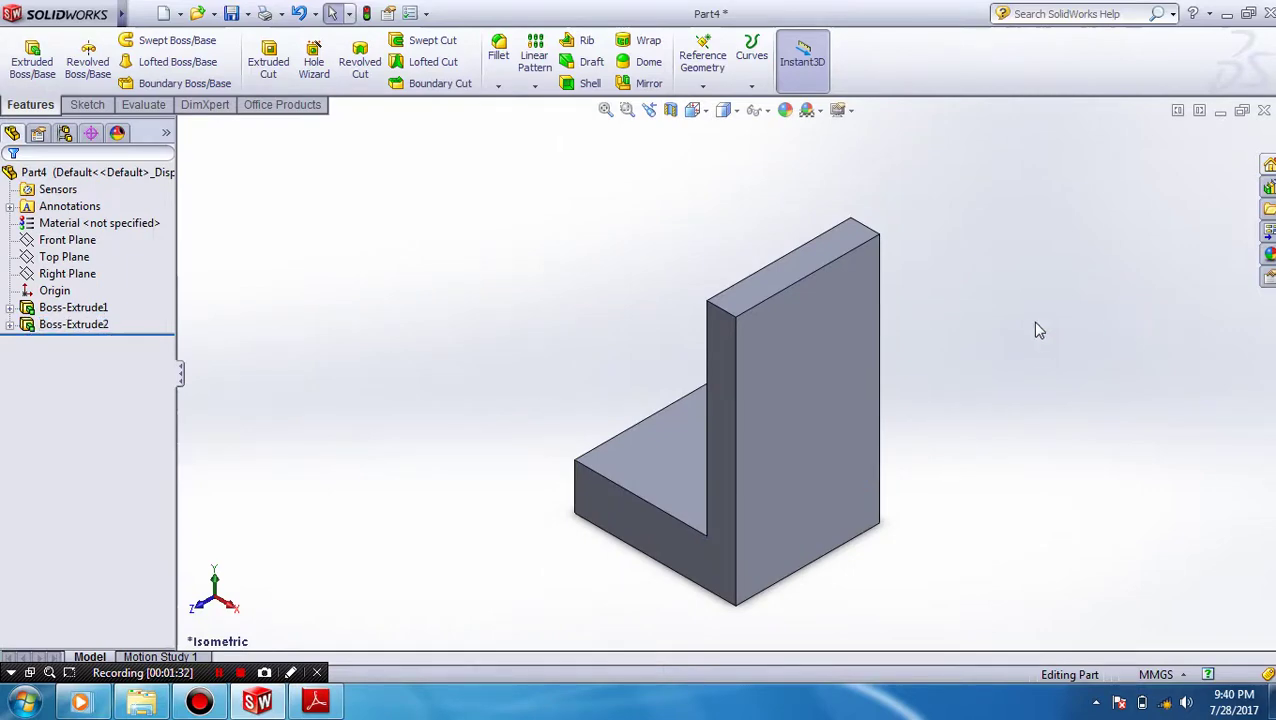
{"action": "left_click", "coordinate": [316, 702]}
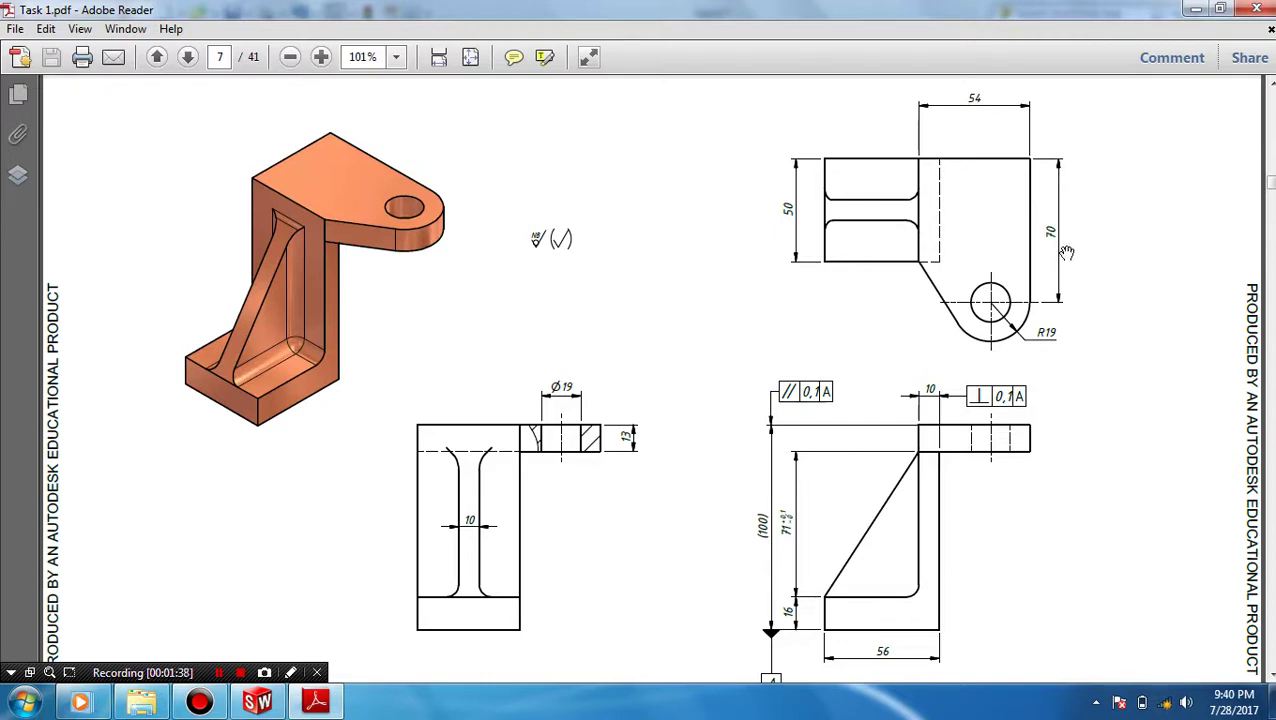
{"action": "mouse_move", "coordinate": [316, 702]}
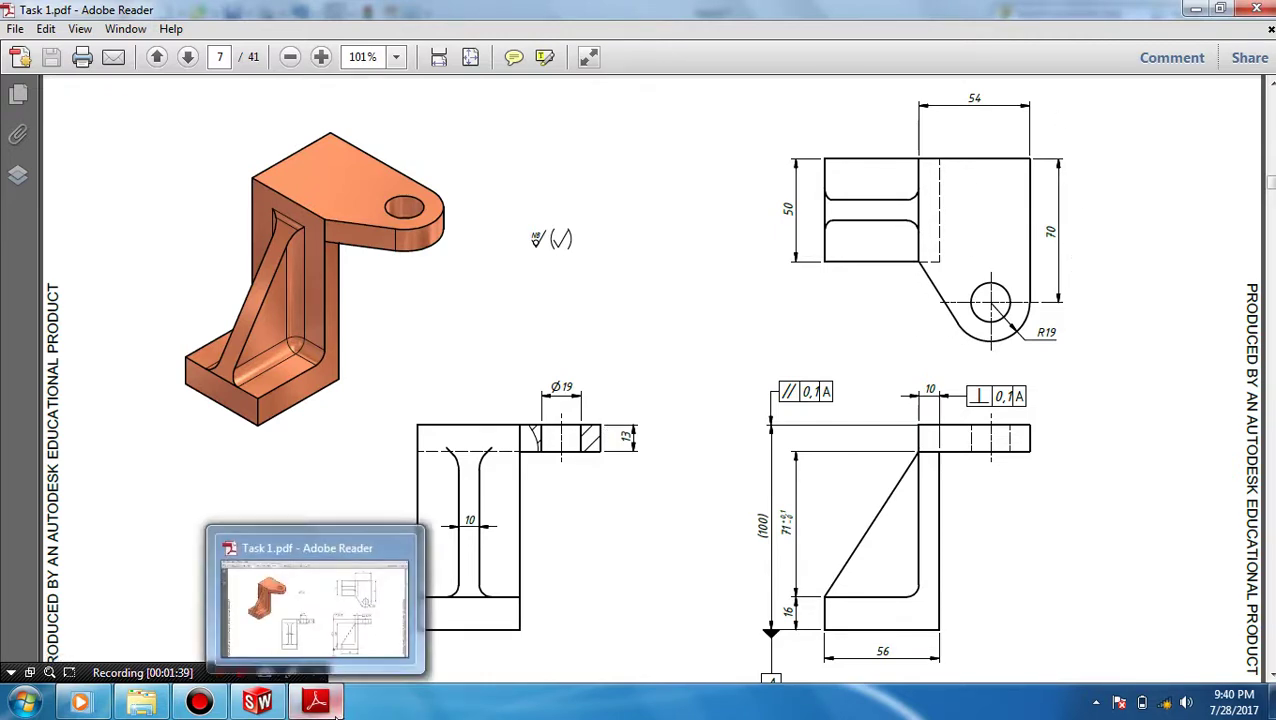
- Back in SolidWorks, select the wall's top face and view it straight on
{"action": "left_click", "coordinate": [337, 705]}
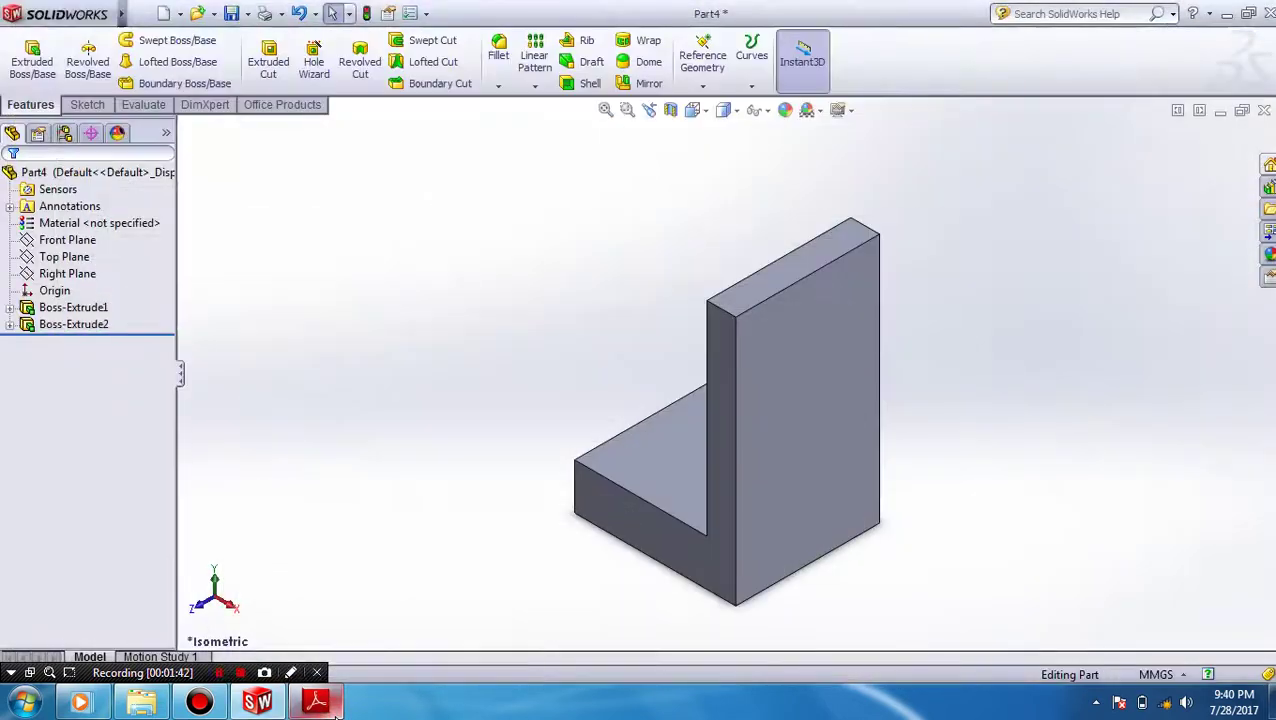
{"action": "left_click", "coordinate": [817, 250]}
{"action": "left_click", "coordinate": [958, 190]}
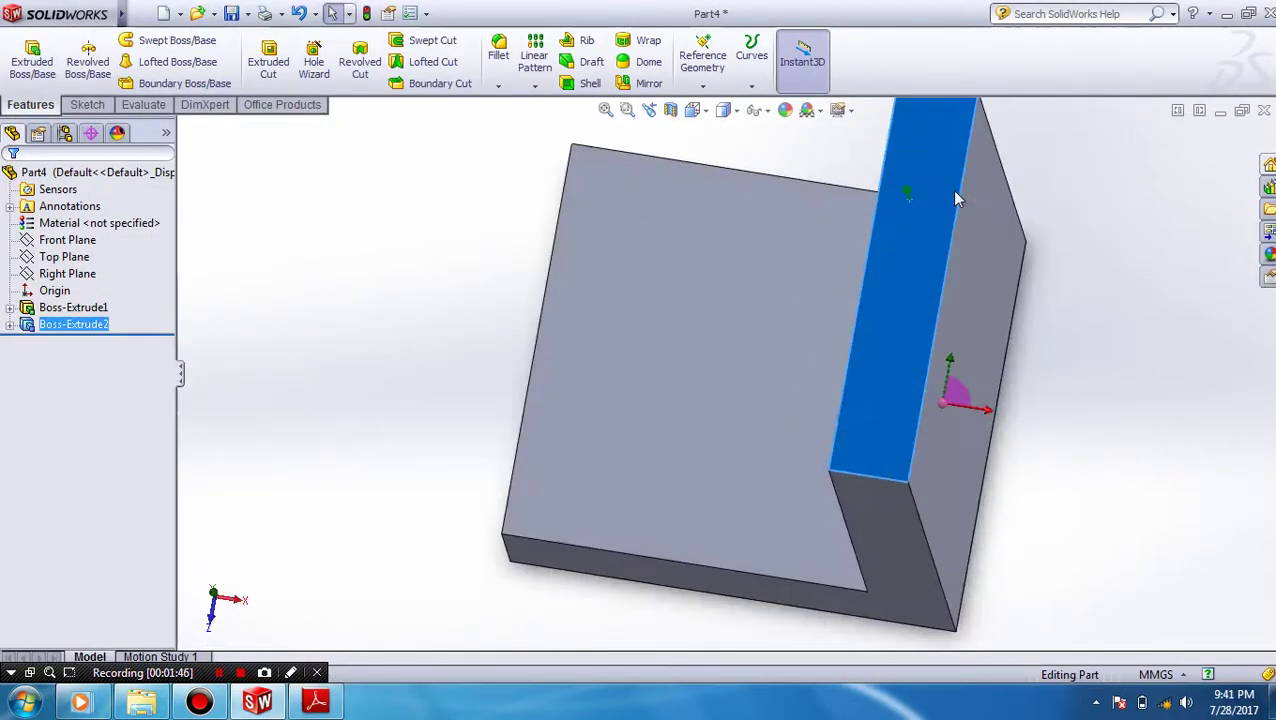
{"action": "scroll", "coordinate": [937, 416], "scroll_direction": "down", "scroll_amount": 2}
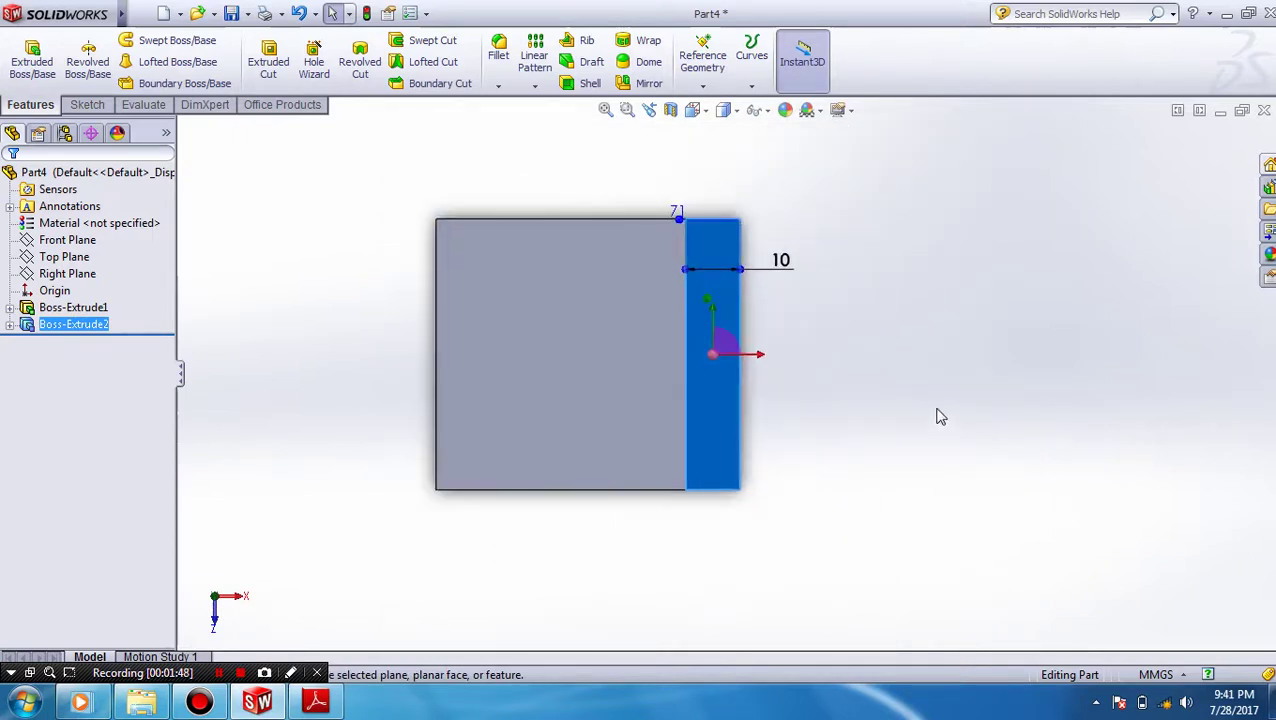
{"action": "scroll", "coordinate": [940, 416], "scroll_direction": "down", "scroll_amount": 1}
{"action": "scroll", "coordinate": [940, 416], "scroll_direction": "up", "scroll_amount": 1}
{"action": "scroll", "coordinate": [877, 291], "scroll_direction": "down", "scroll_amount": 1}
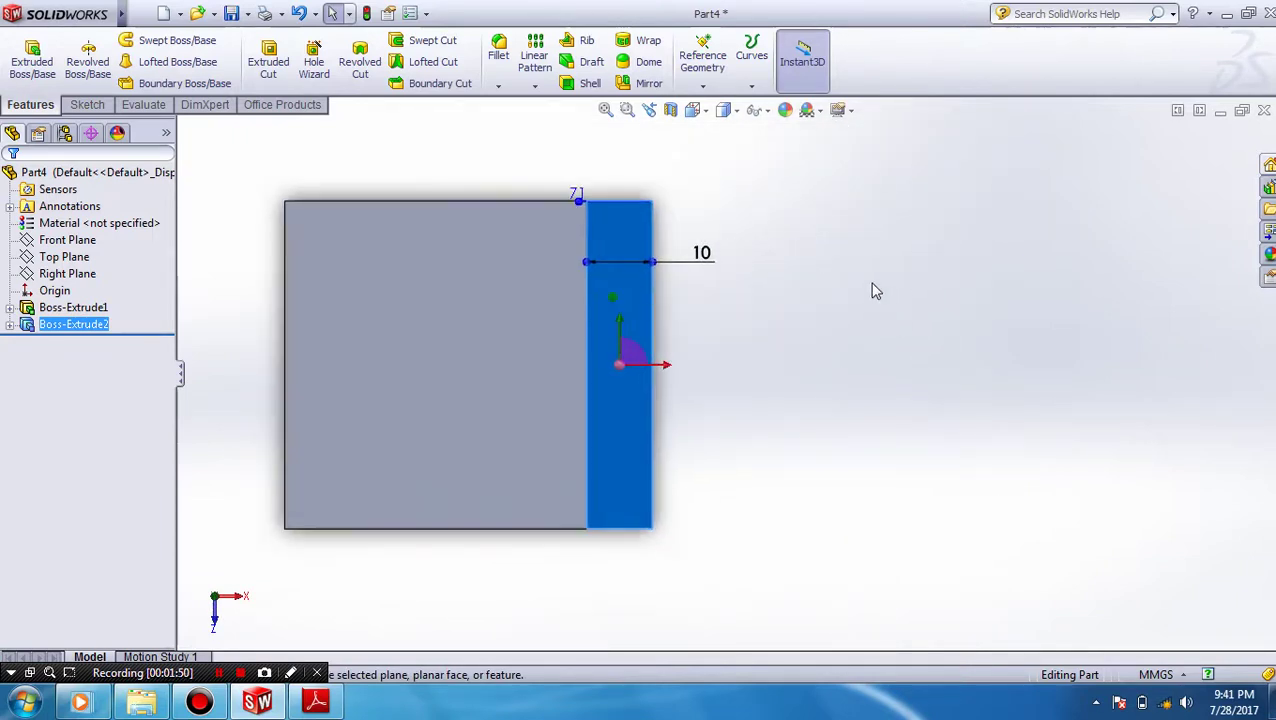
- Sketch a circle beside the part, checking the drawing for the eye-hole sizes
{"action": "left_click", "coordinate": [90, 106]}
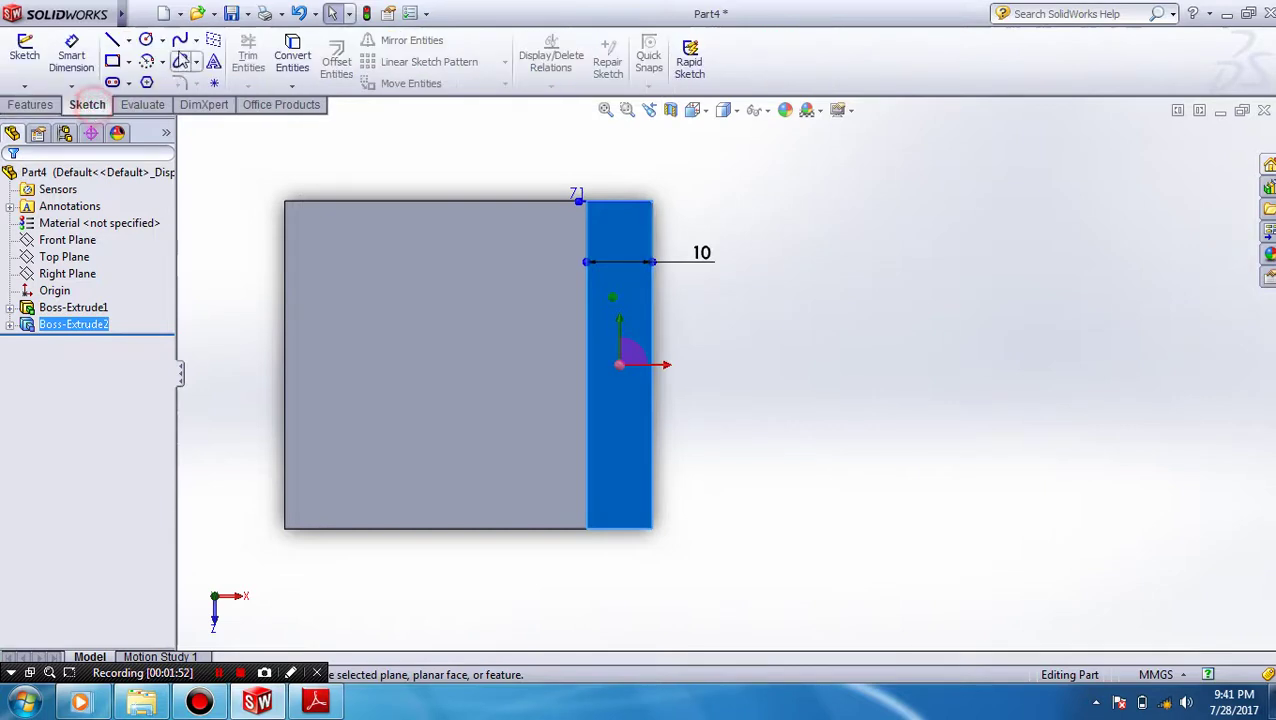
{"action": "left_click", "coordinate": [150, 40]}
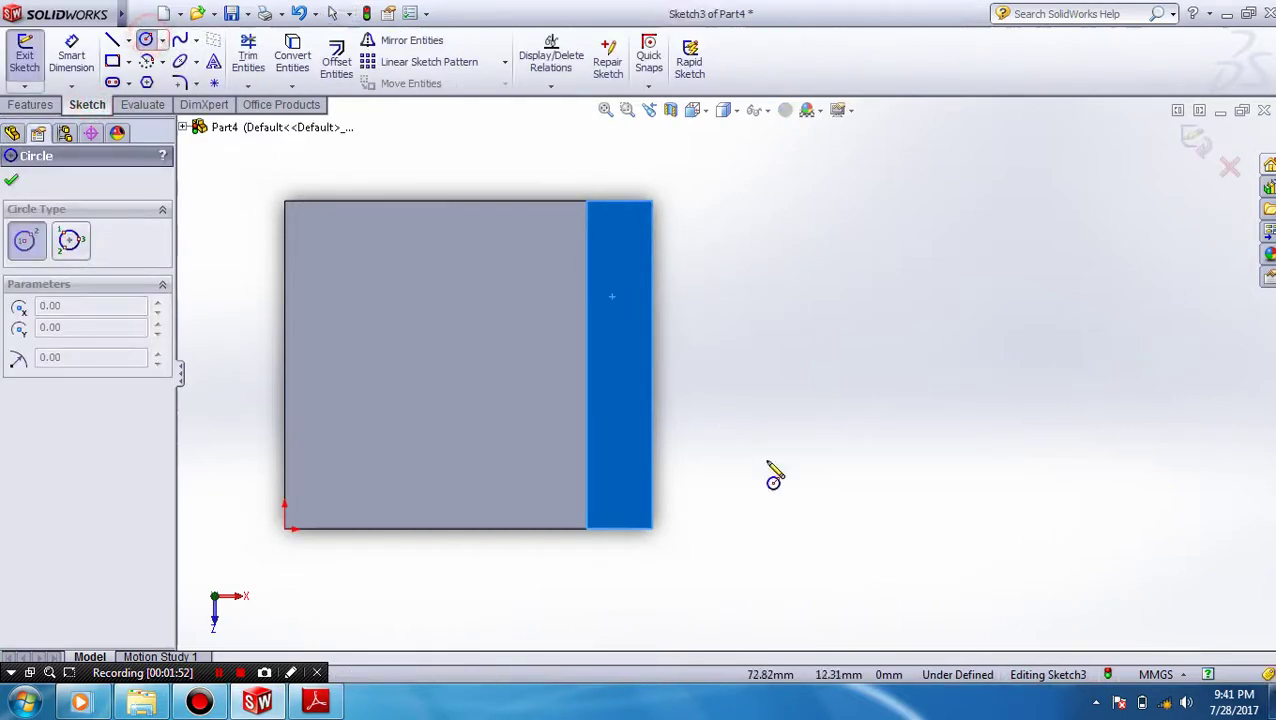
{"action": "left_click", "coordinate": [787, 579]}
{"action": "left_click", "coordinate": [831, 575]}
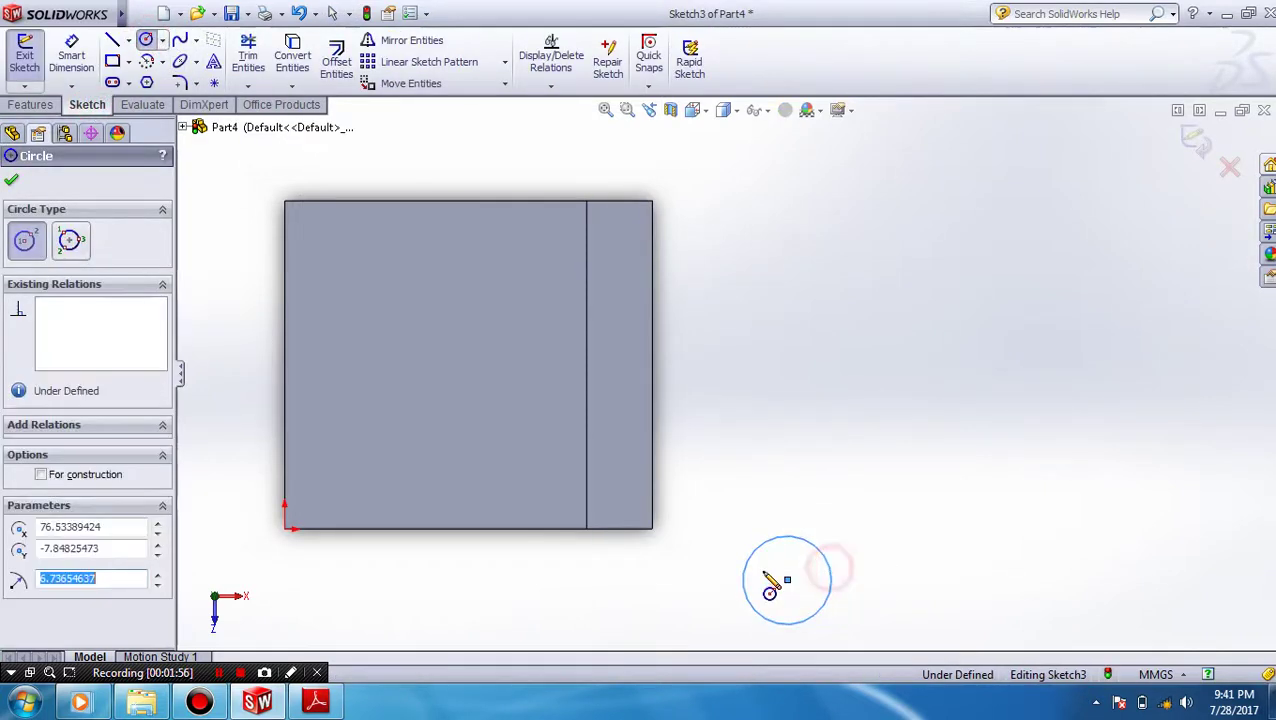
{"action": "key", "text": "alt+Tab"}
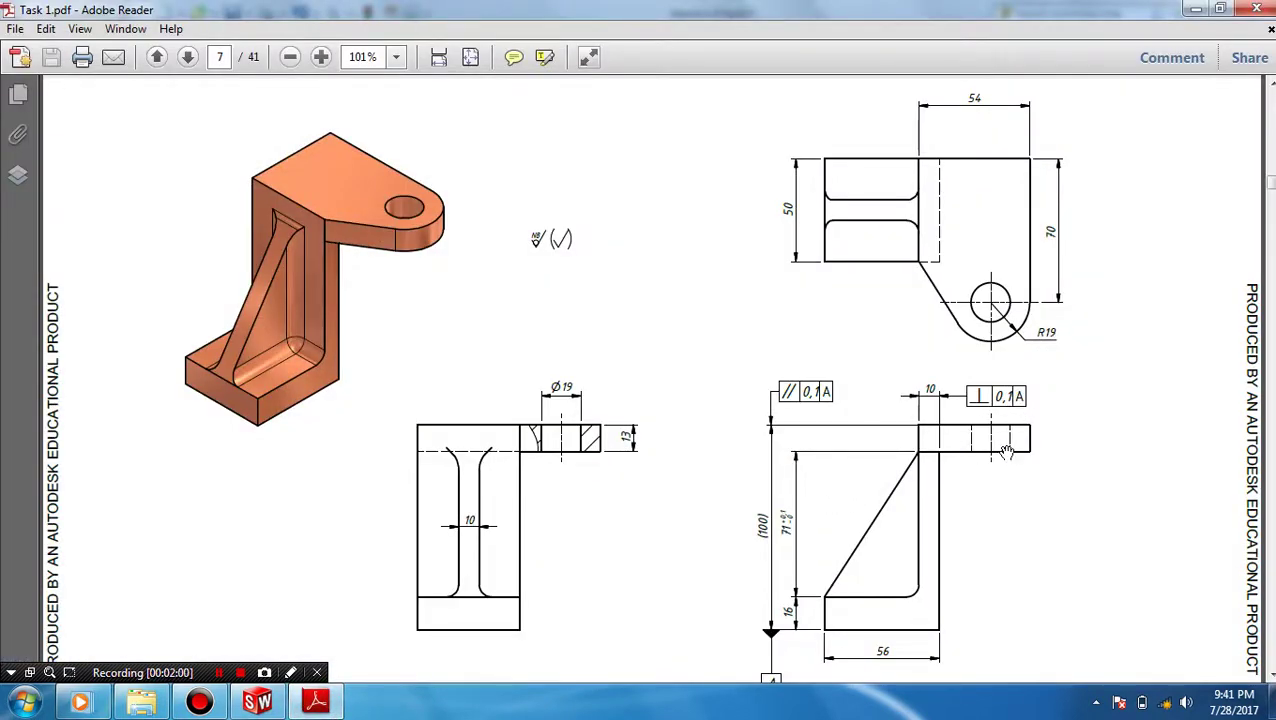
{"action": "scroll", "coordinate": [1008, 446], "scroll_direction": "down", "scroll_amount": 2}
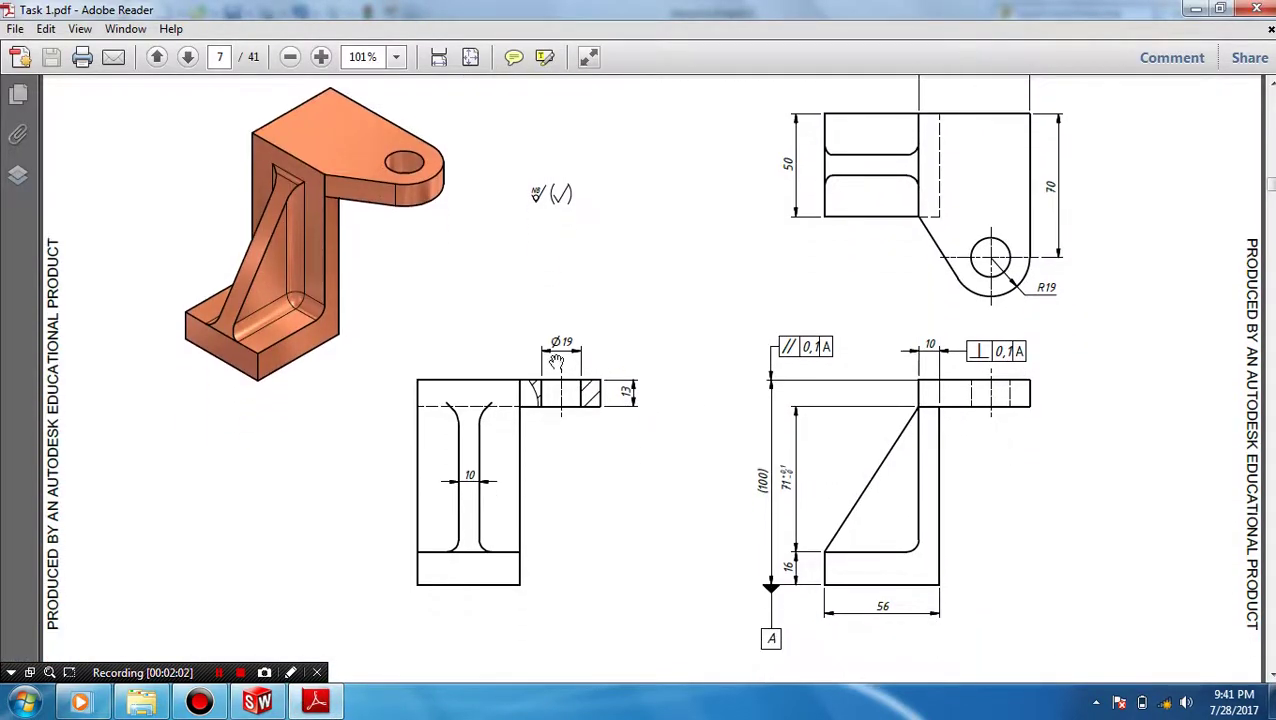
{"action": "key", "text": "alt+Tab"}
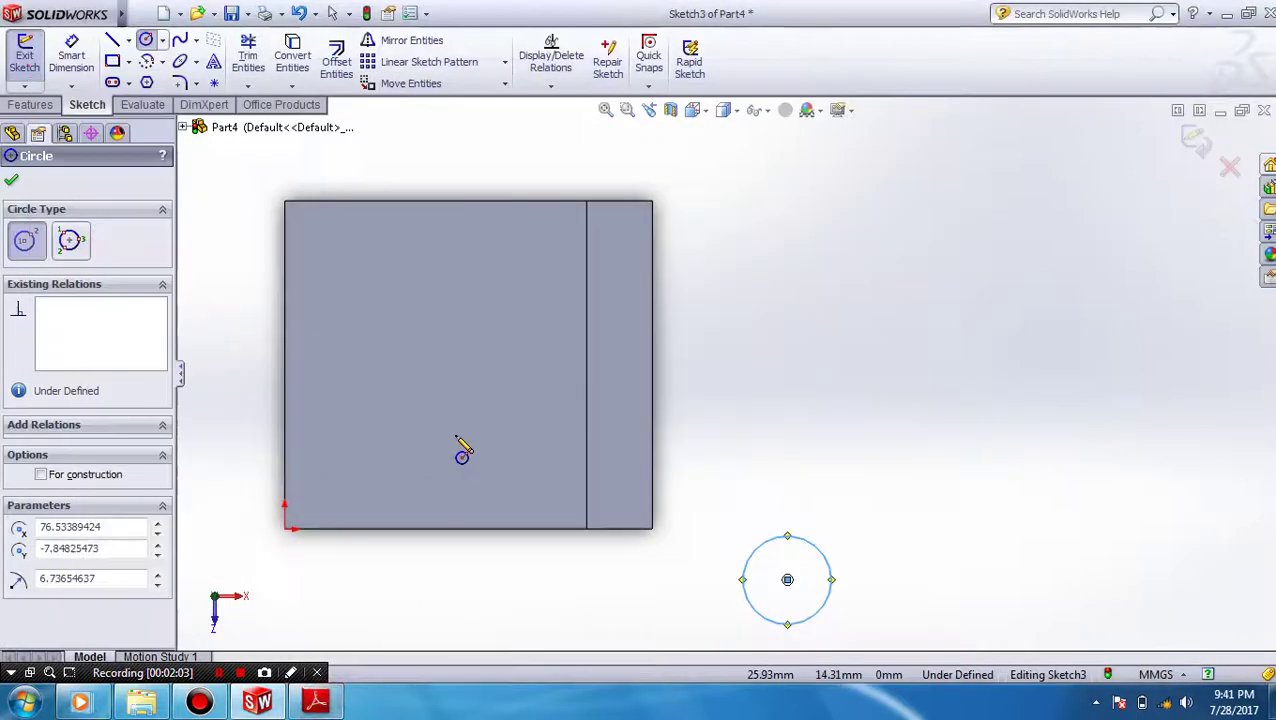
- Dimension the circle's diameter to 19 mm
{"action": "left_click", "coordinate": [68, 50]}
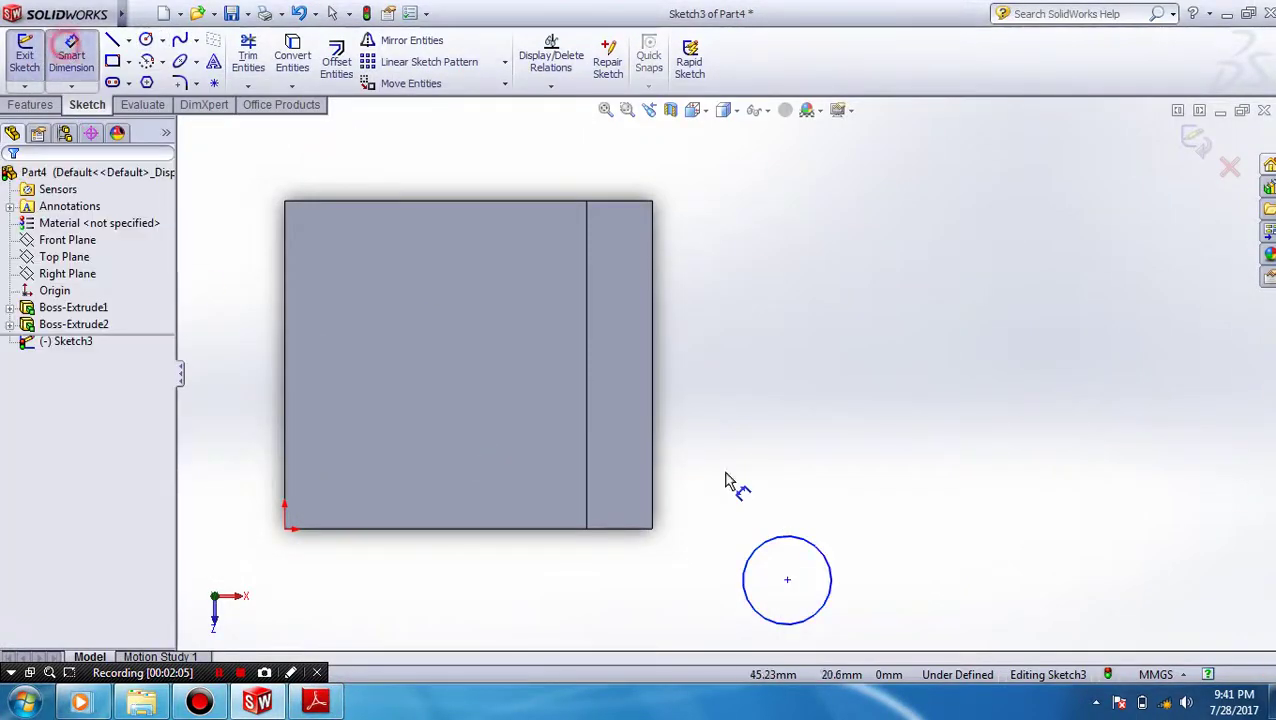
{"action": "left_click", "coordinate": [826, 558]}
{"action": "left_click", "coordinate": [948, 503]}
{"action": "type", "text": "1"}
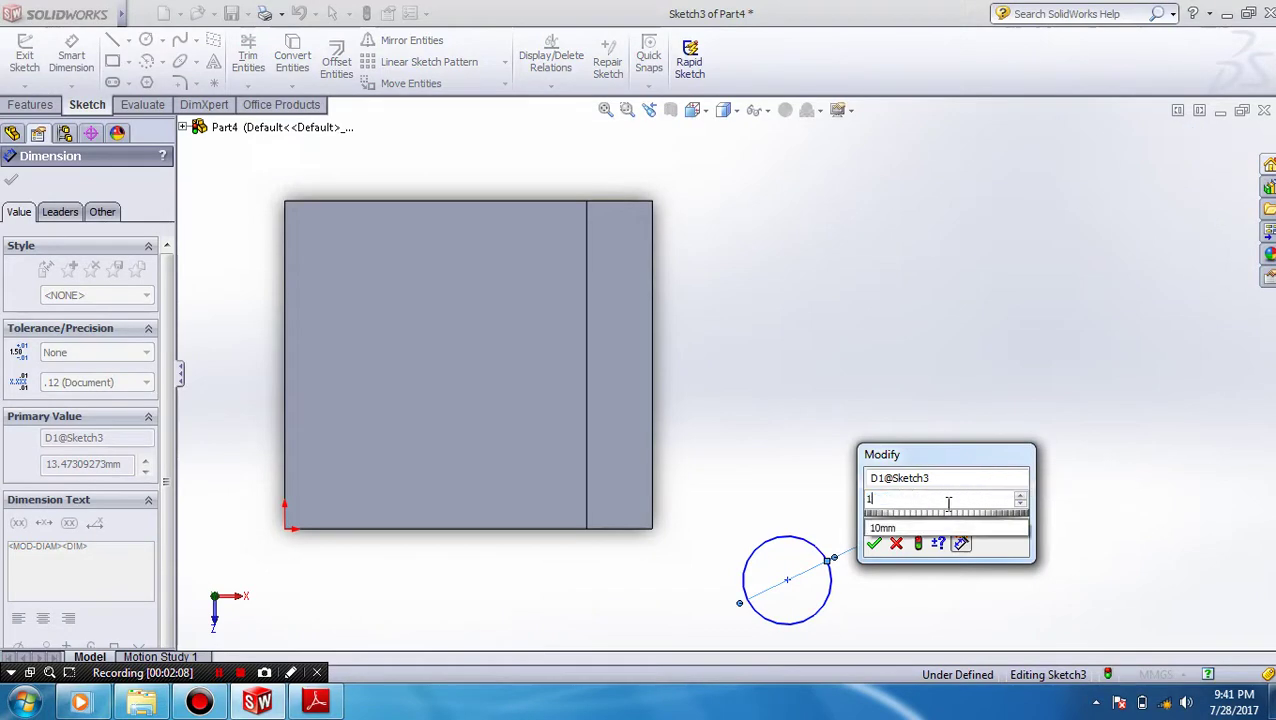
{"action": "type", "text": "9"}
{"action": "left_click", "coordinate": [875, 543]}
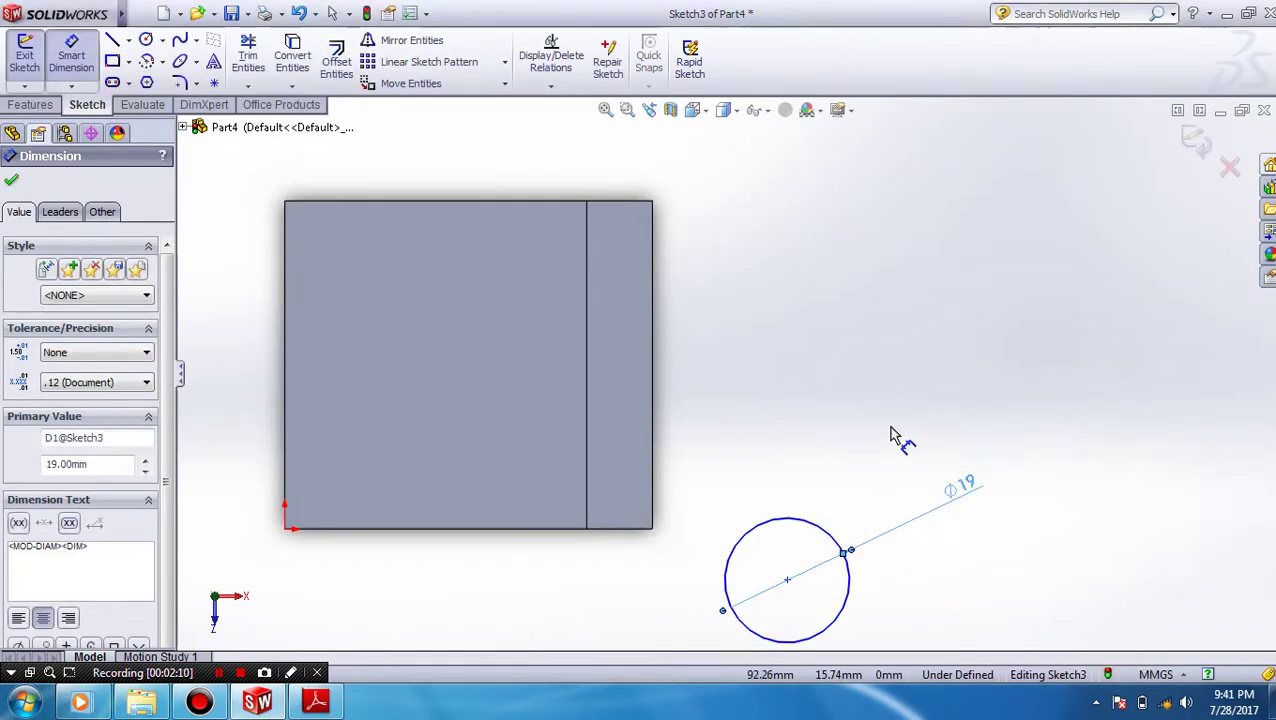
{"action": "scroll", "coordinate": [897, 441], "scroll_direction": "up", "scroll_amount": 5}
{"action": "scroll", "coordinate": [840, 435], "scroll_direction": "down", "scroll_amount": 2}
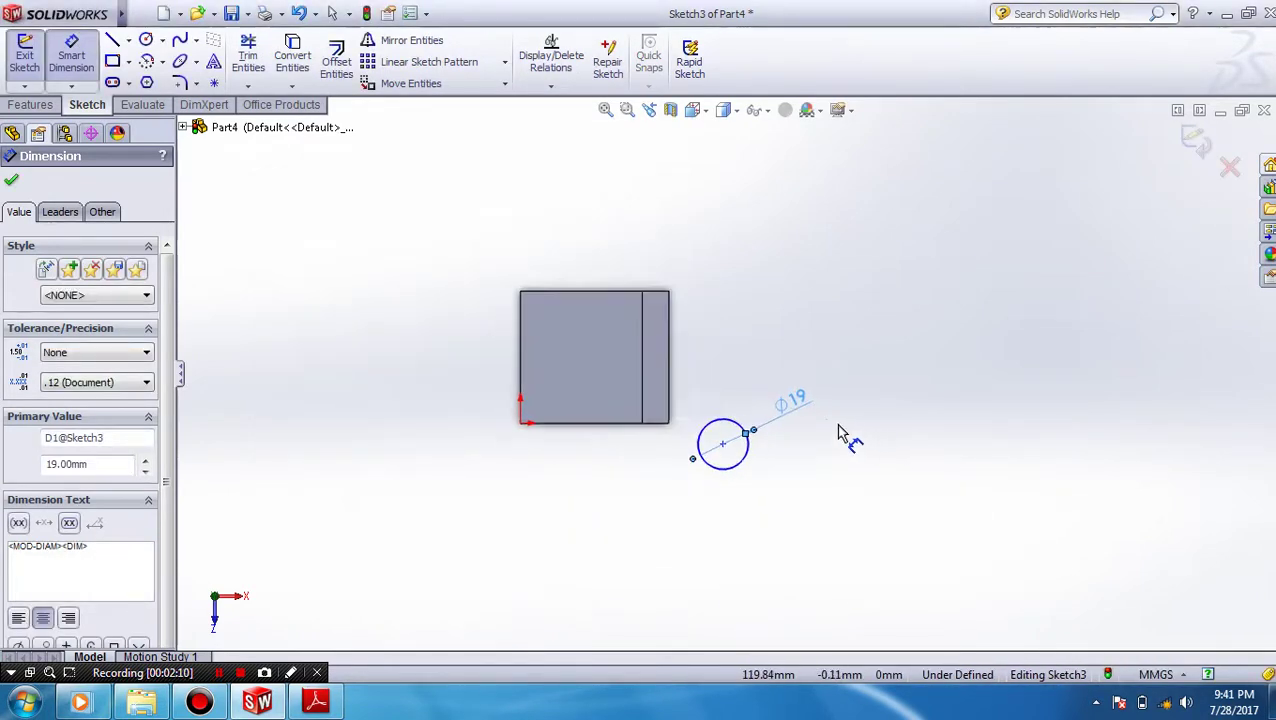
- Position the circle centre 70 mm from the wall's top corner
{"action": "left_click", "coordinate": [318, 702]}
{"action": "scroll", "coordinate": [1046, 327], "scroll_direction": "up", "scroll_amount": 1}
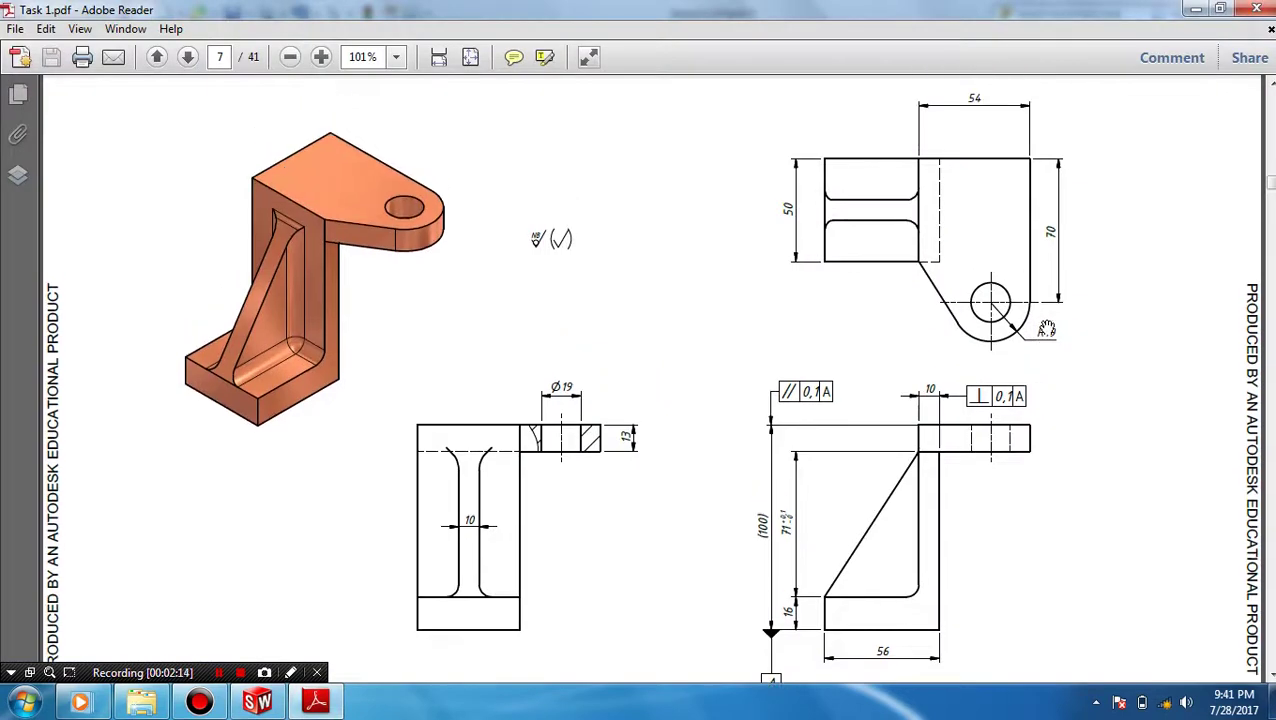
{"action": "scroll", "coordinate": [1044, 335], "scroll_direction": "up", "scroll_amount": 1}
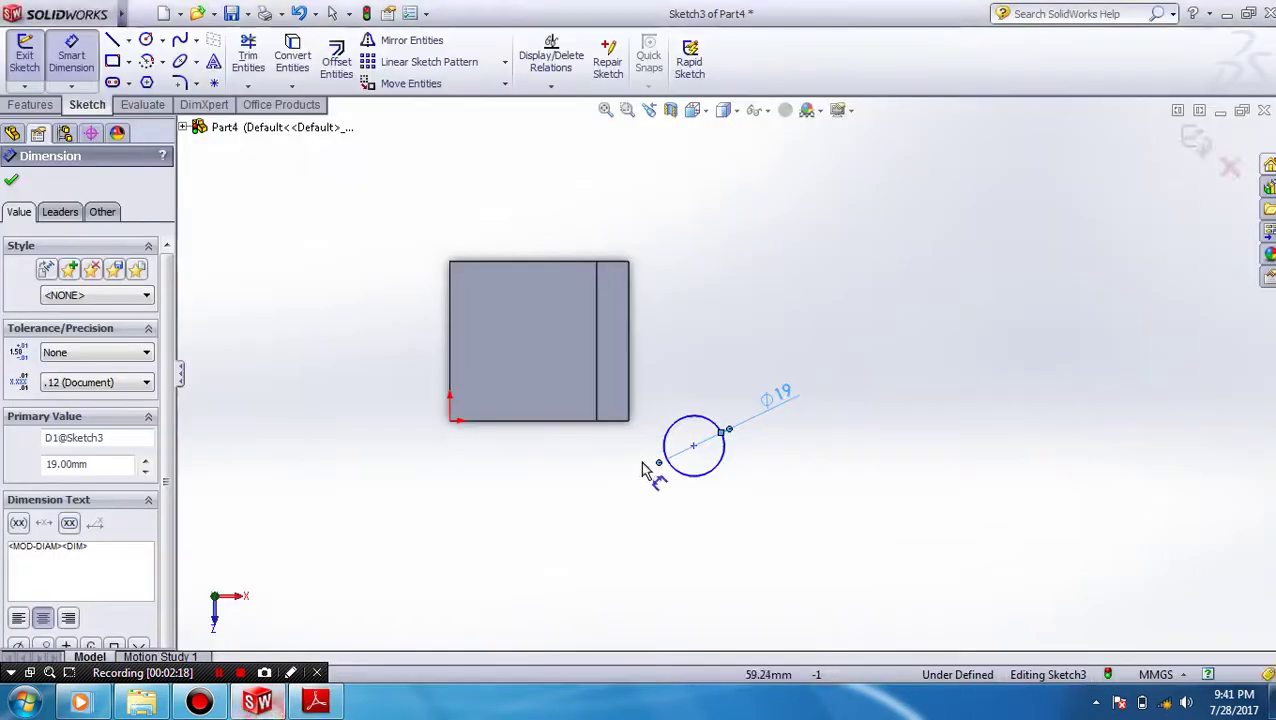
{"action": "left_click", "coordinate": [258, 702]}
{"action": "left_click", "coordinate": [693, 445]}
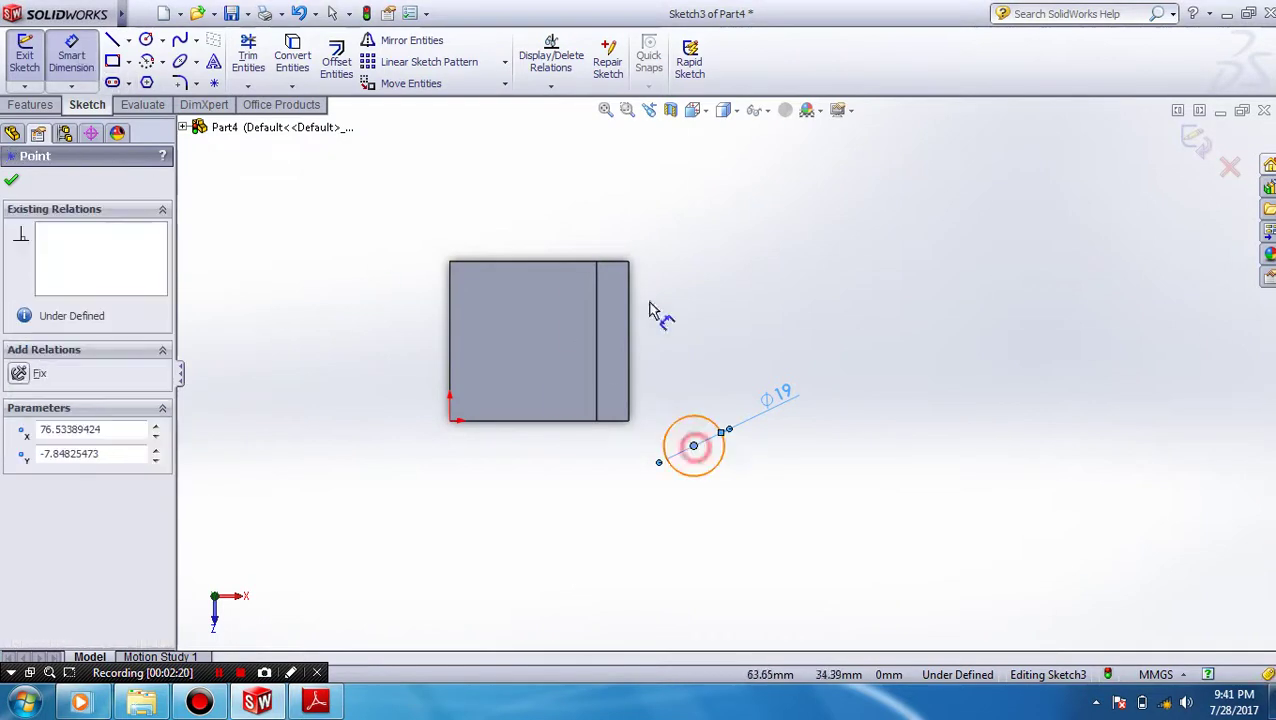
{"action": "left_click", "coordinate": [612, 264]}
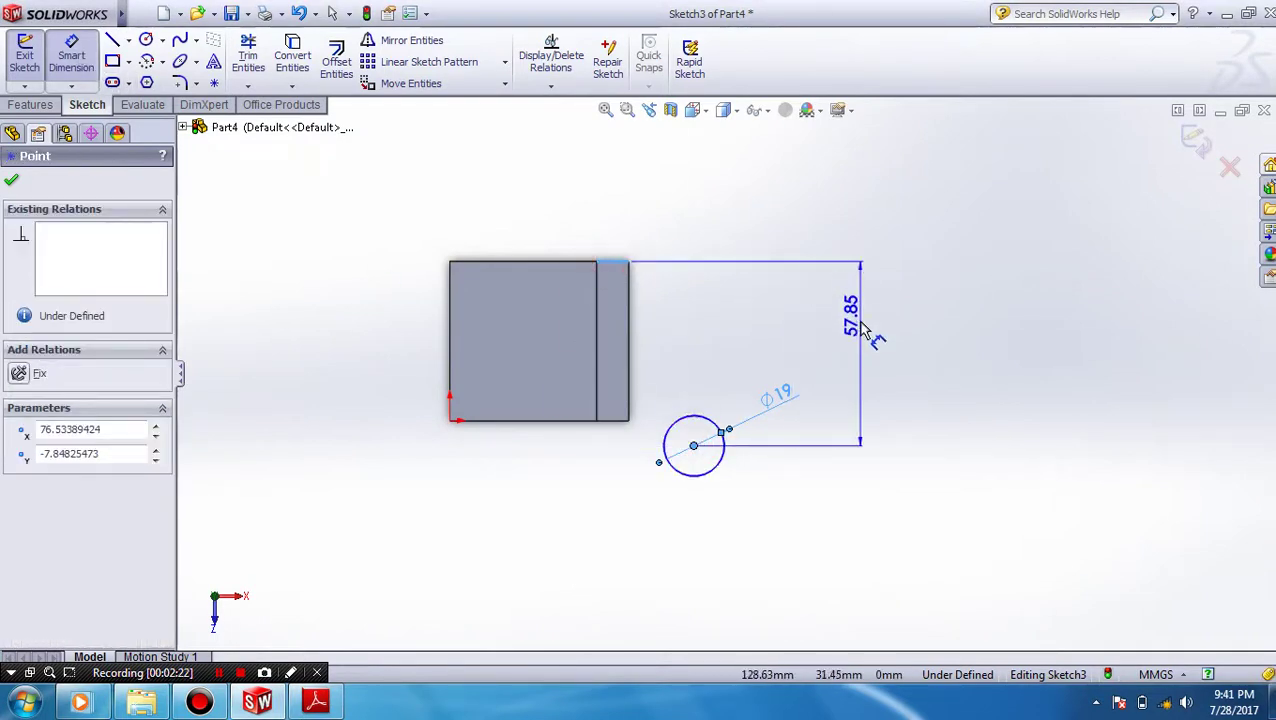
{"action": "left_click", "coordinate": [860, 320]}
{"action": "type", "text": "70"}
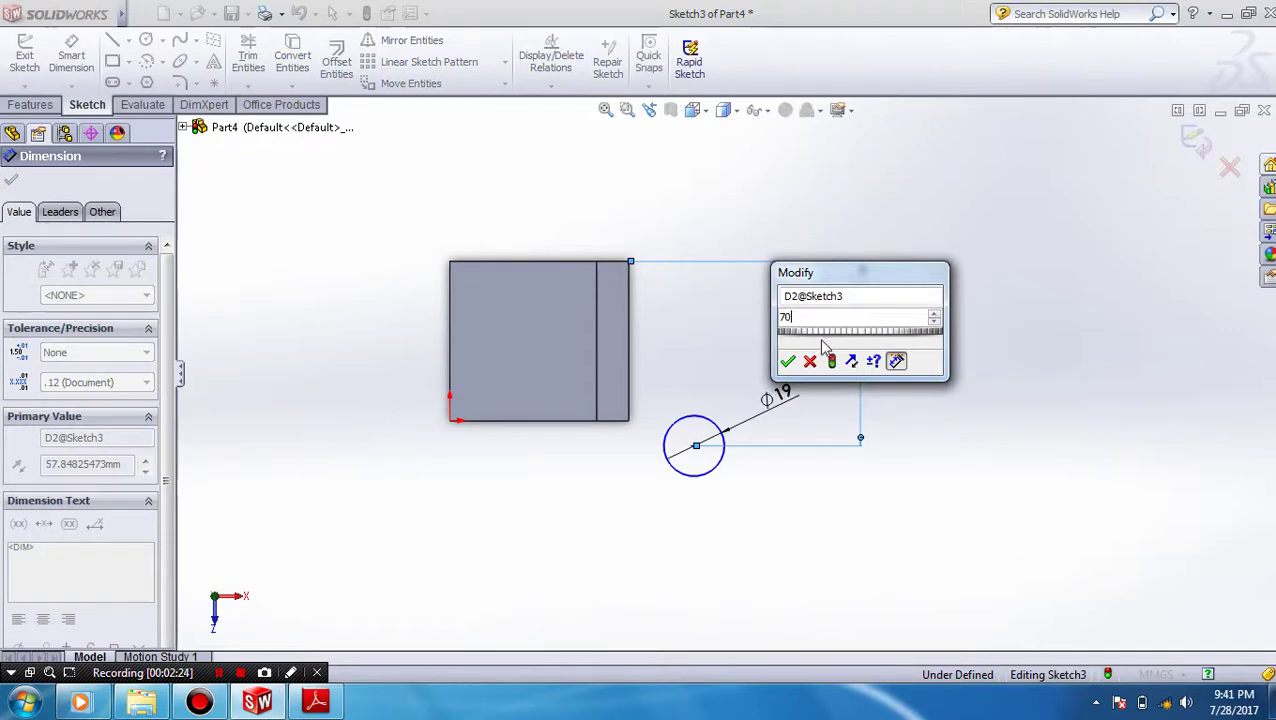
{"action": "left_click", "coordinate": [787, 361]}
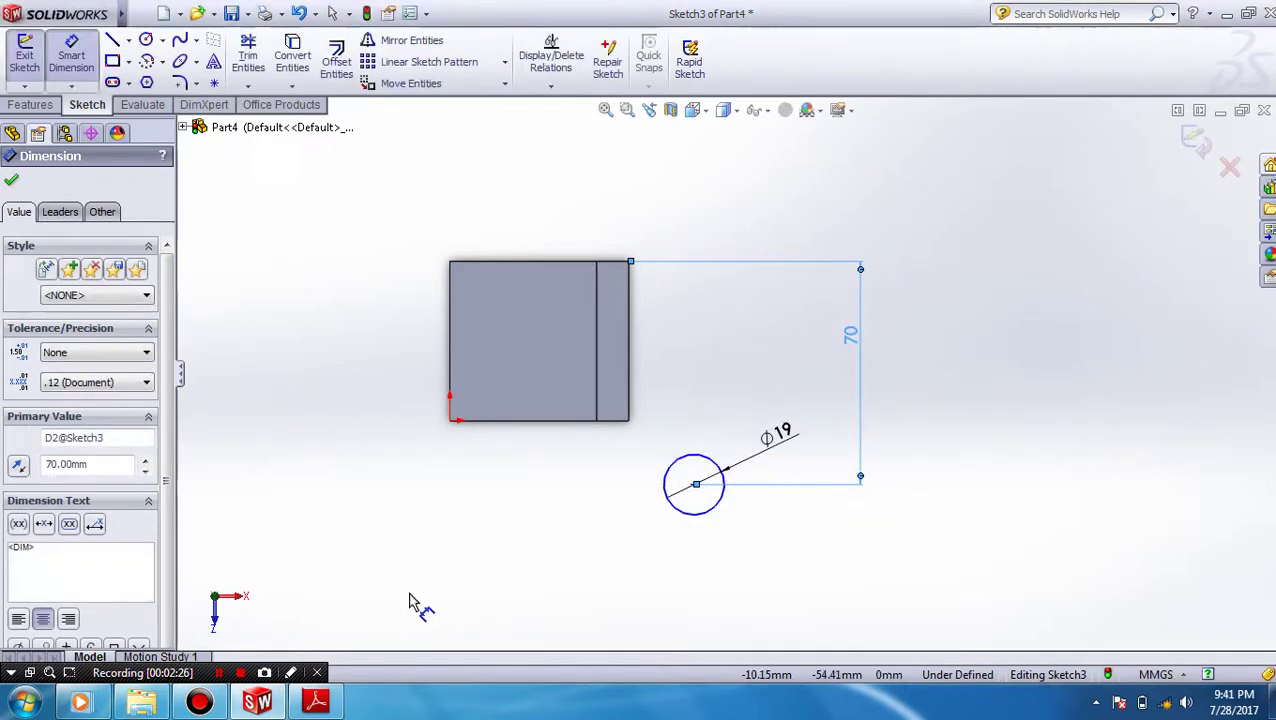
{"action": "left_click", "coordinate": [316, 703]}
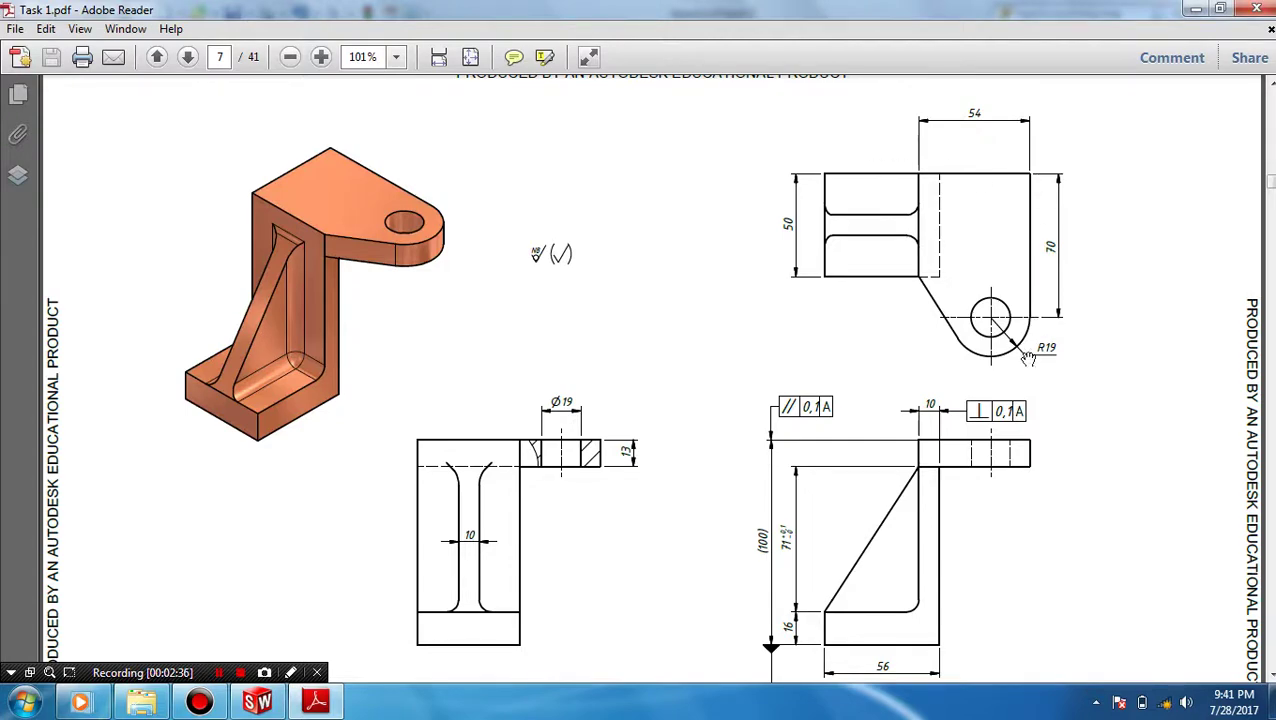
- Draw the lug's top edge and its right side running down past the hole
{"action": "left_click", "coordinate": [316, 702]}
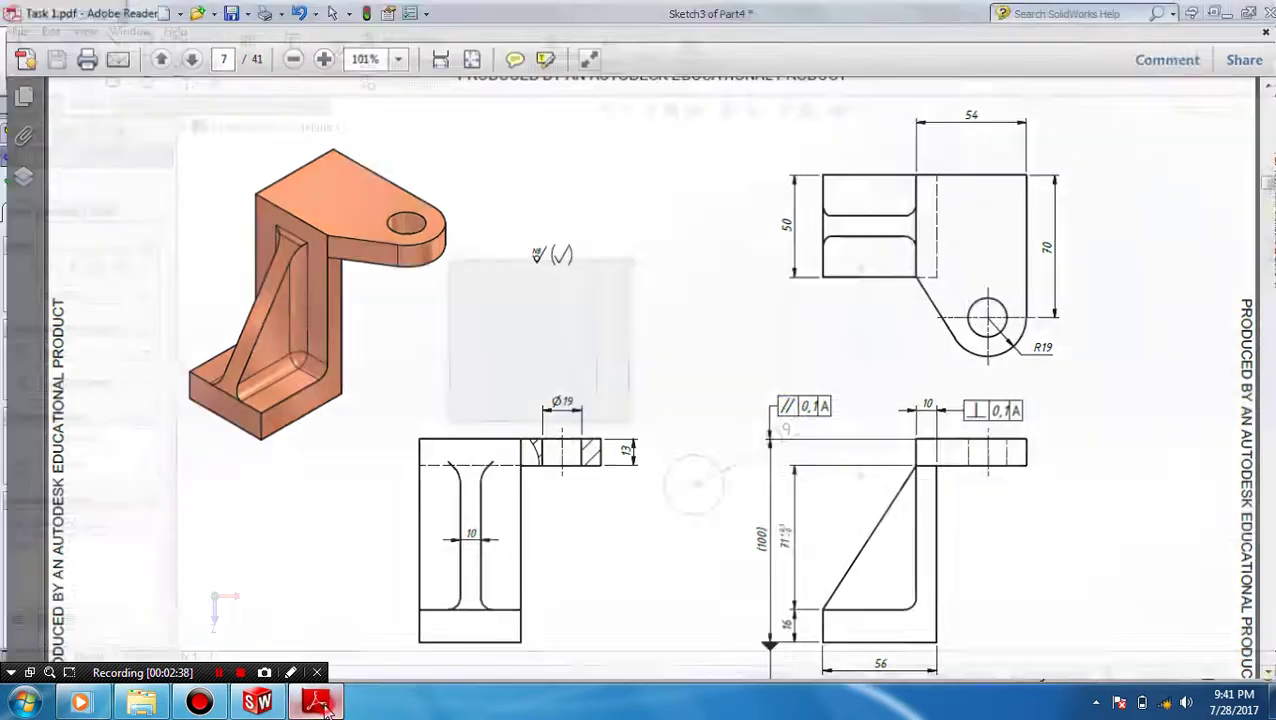
{"action": "key", "text": "l"}
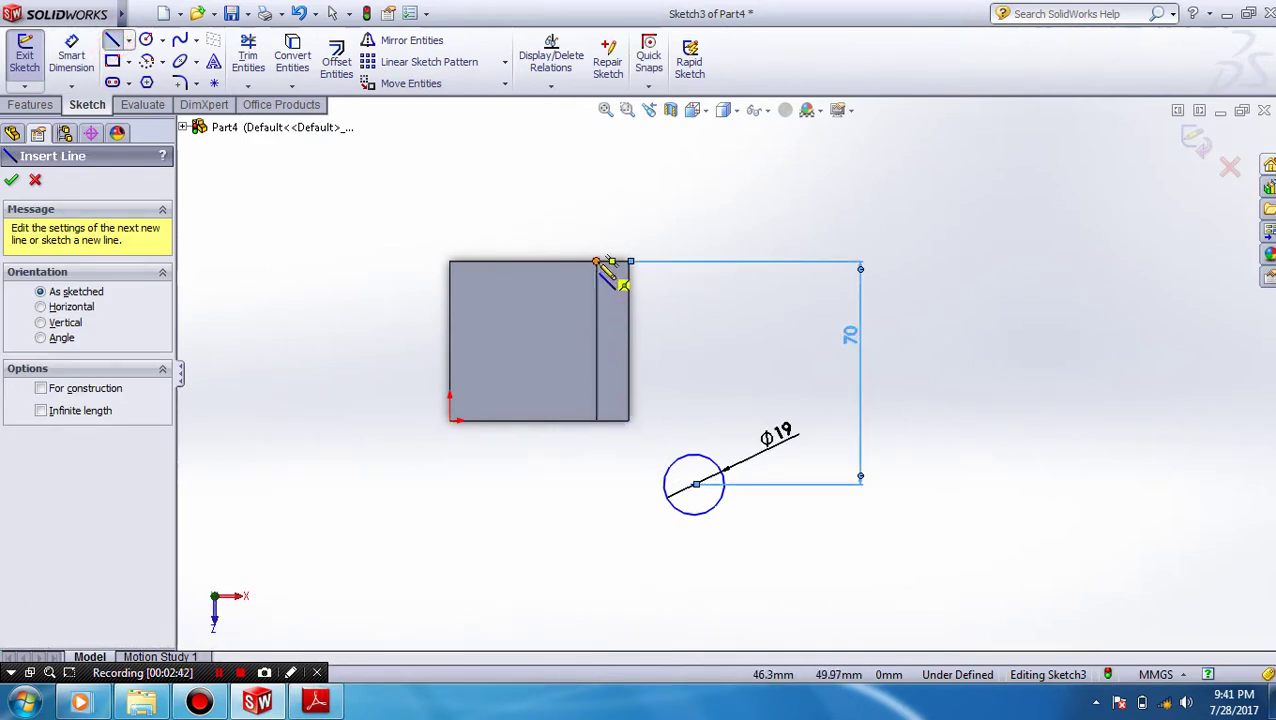
{"action": "left_click", "coordinate": [597, 263]}
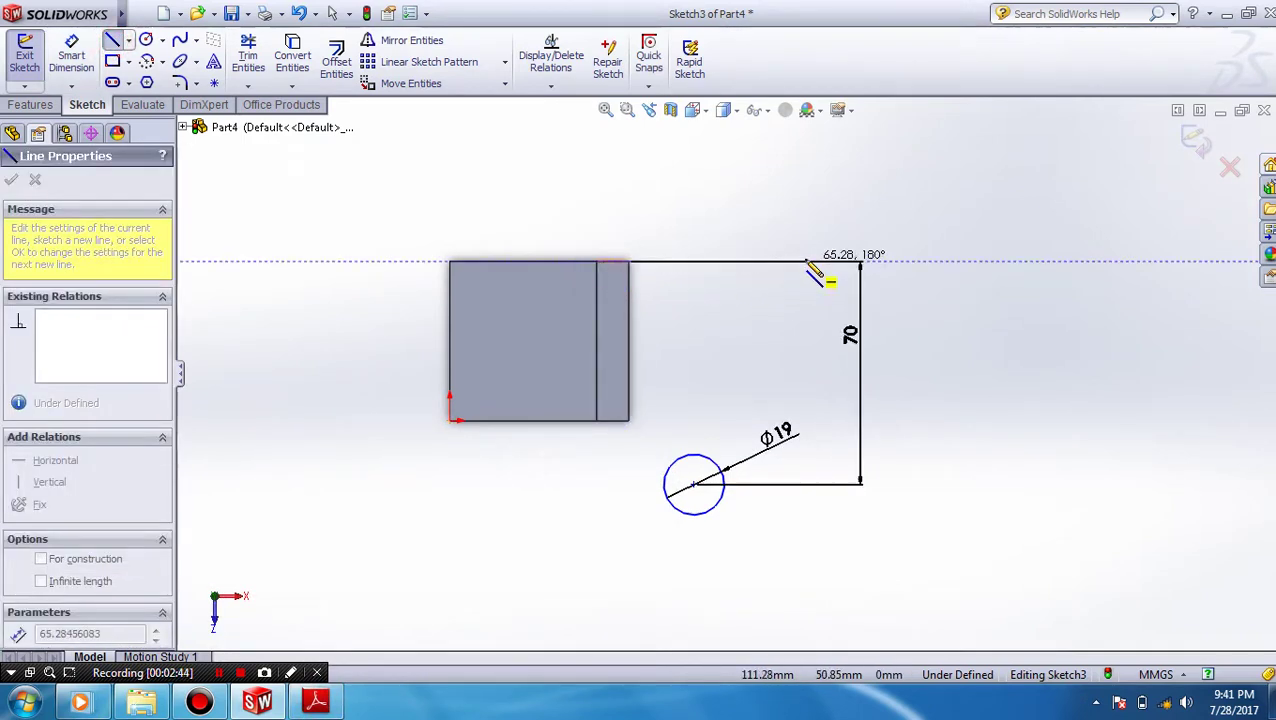
{"action": "left_click", "coordinate": [790, 262]}
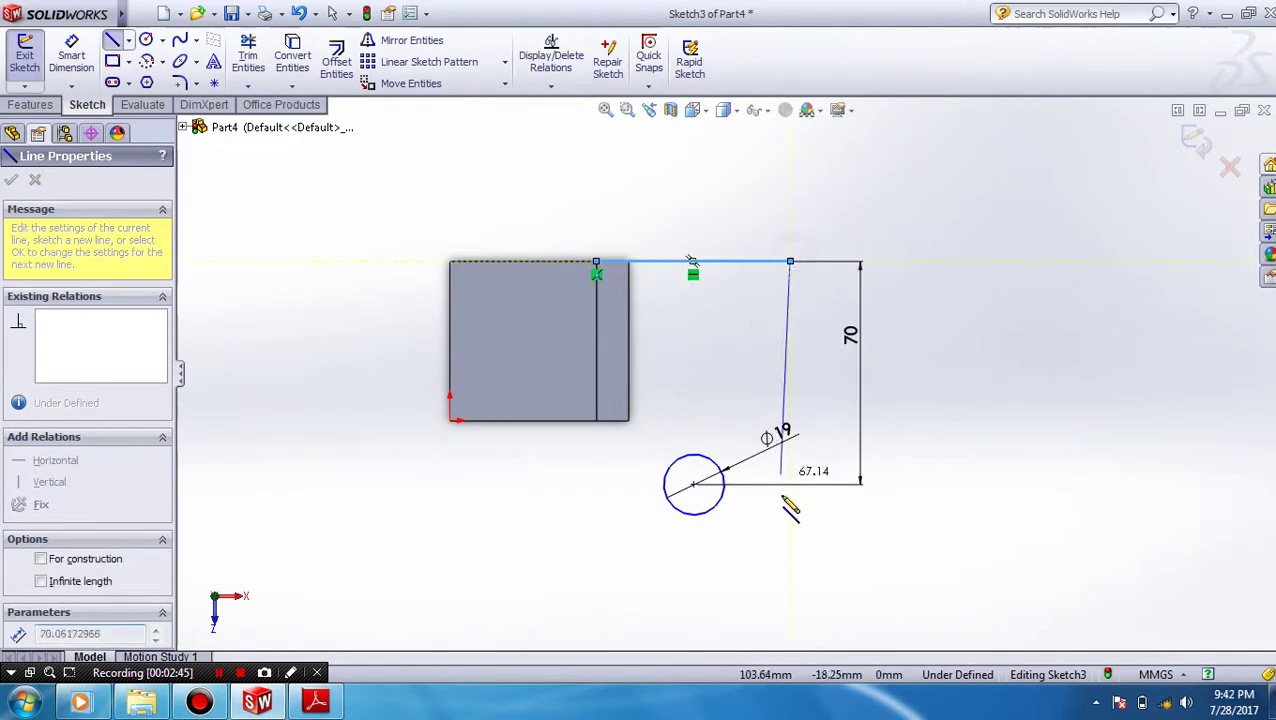
{"action": "left_click", "coordinate": [790, 522]}
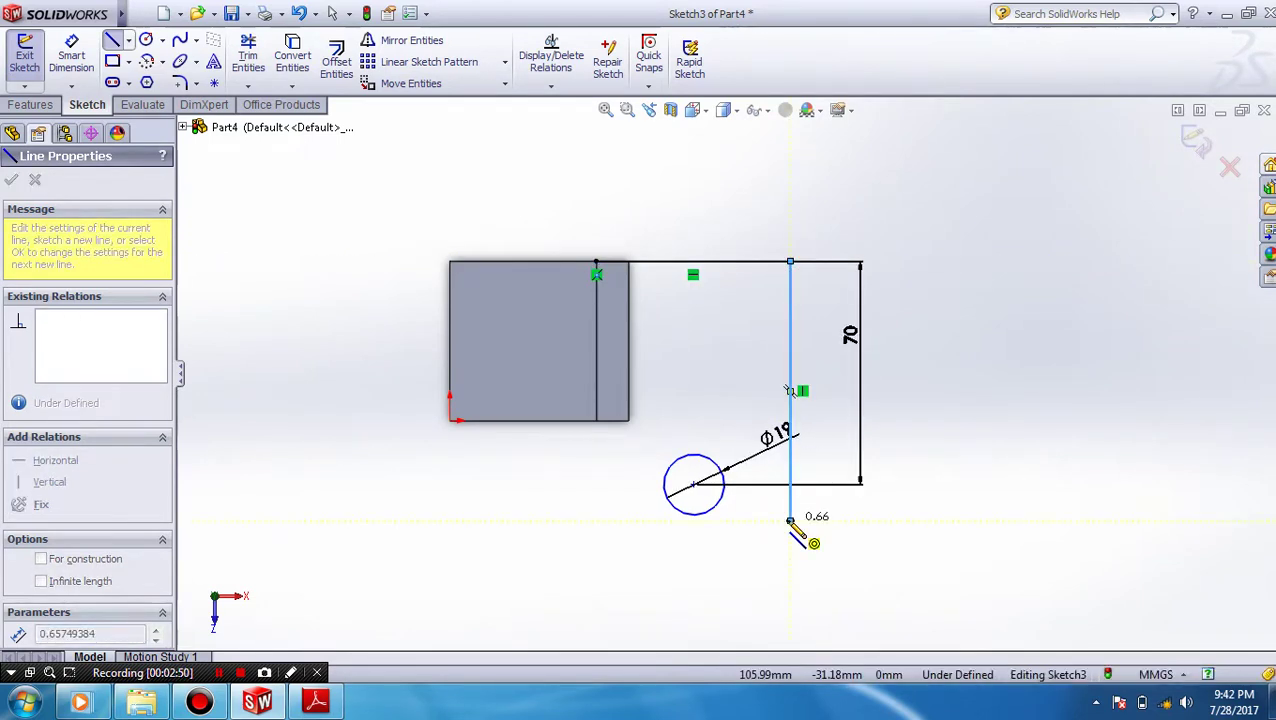
{"action": "key", "text": "Escape"}
- Draw a line down the wall to the base's bottom edge, then the slanted lug side
{"action": "left_click", "coordinate": [112, 40]}
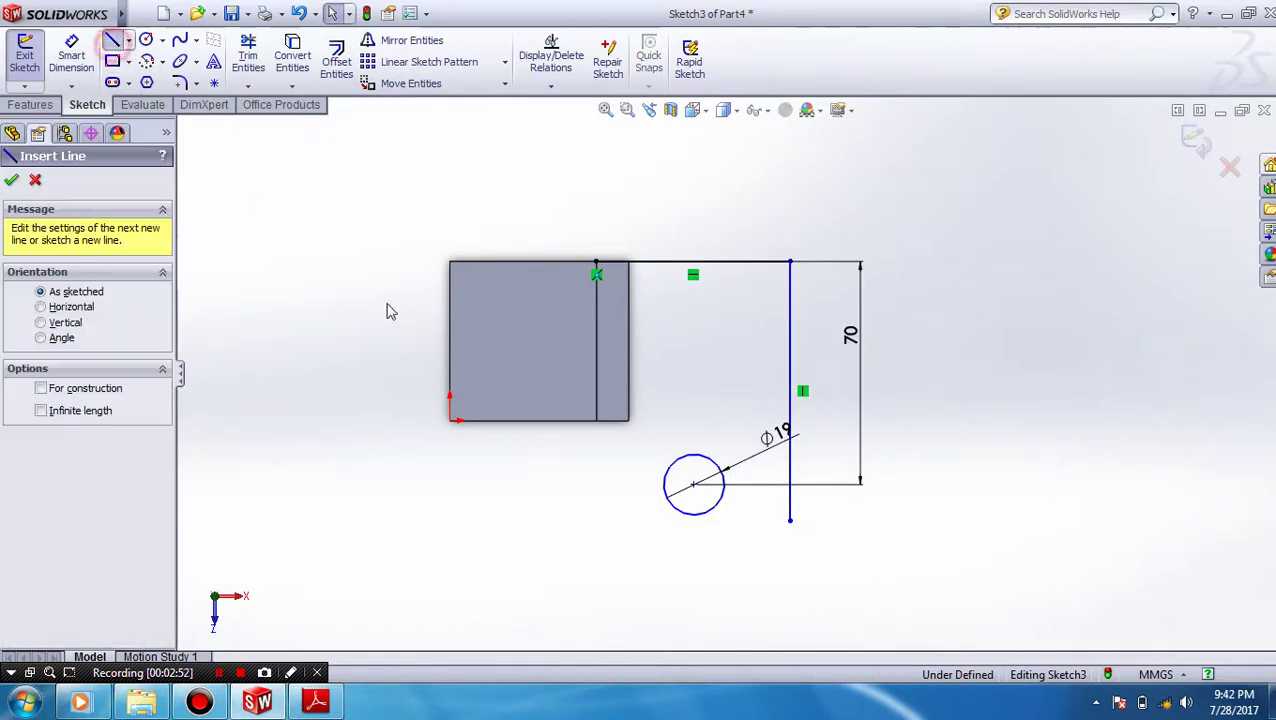
{"action": "left_click", "coordinate": [596, 263]}
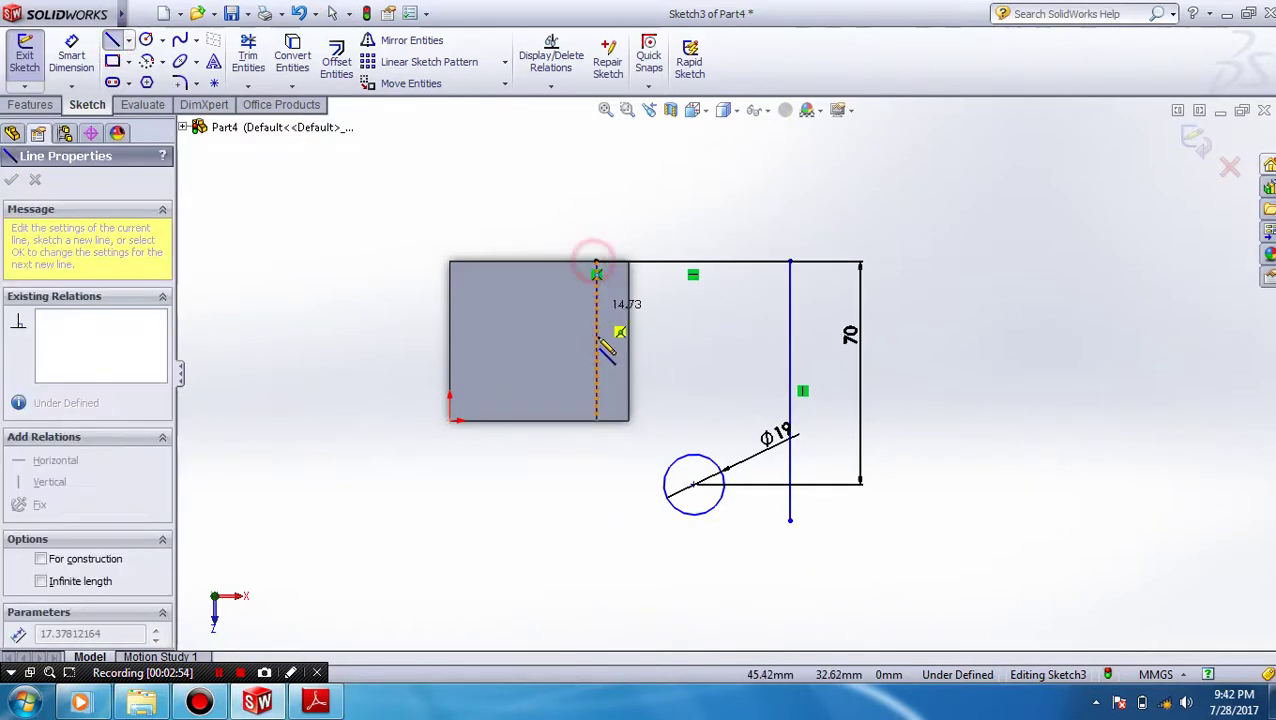
{"action": "left_click", "coordinate": [596, 421]}
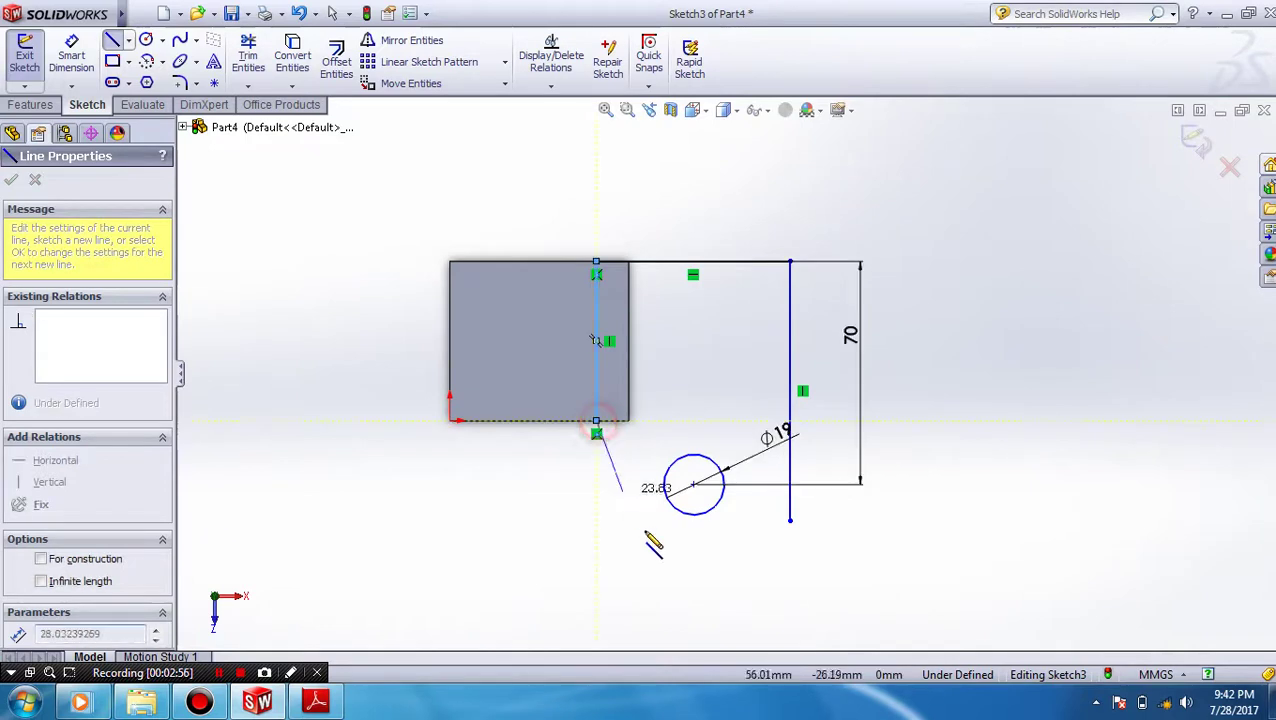
{"action": "left_click", "coordinate": [651, 535]}
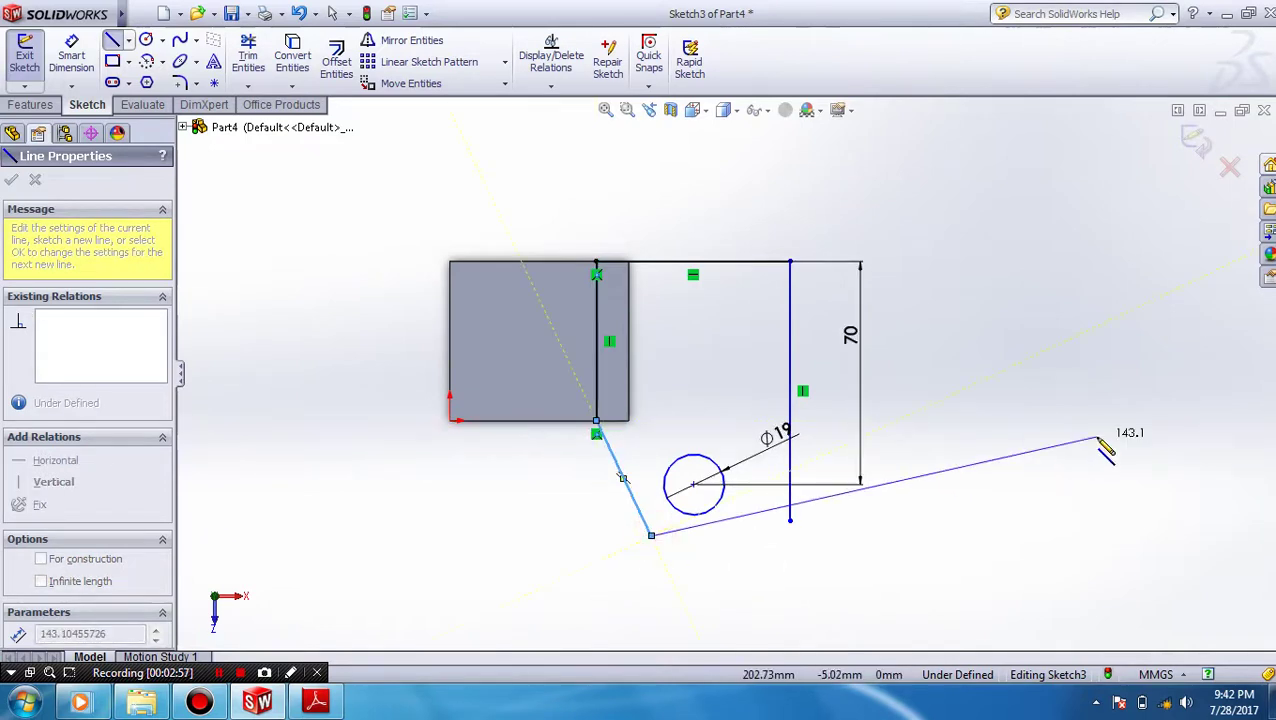
{"action": "key", "text": "Escape"}
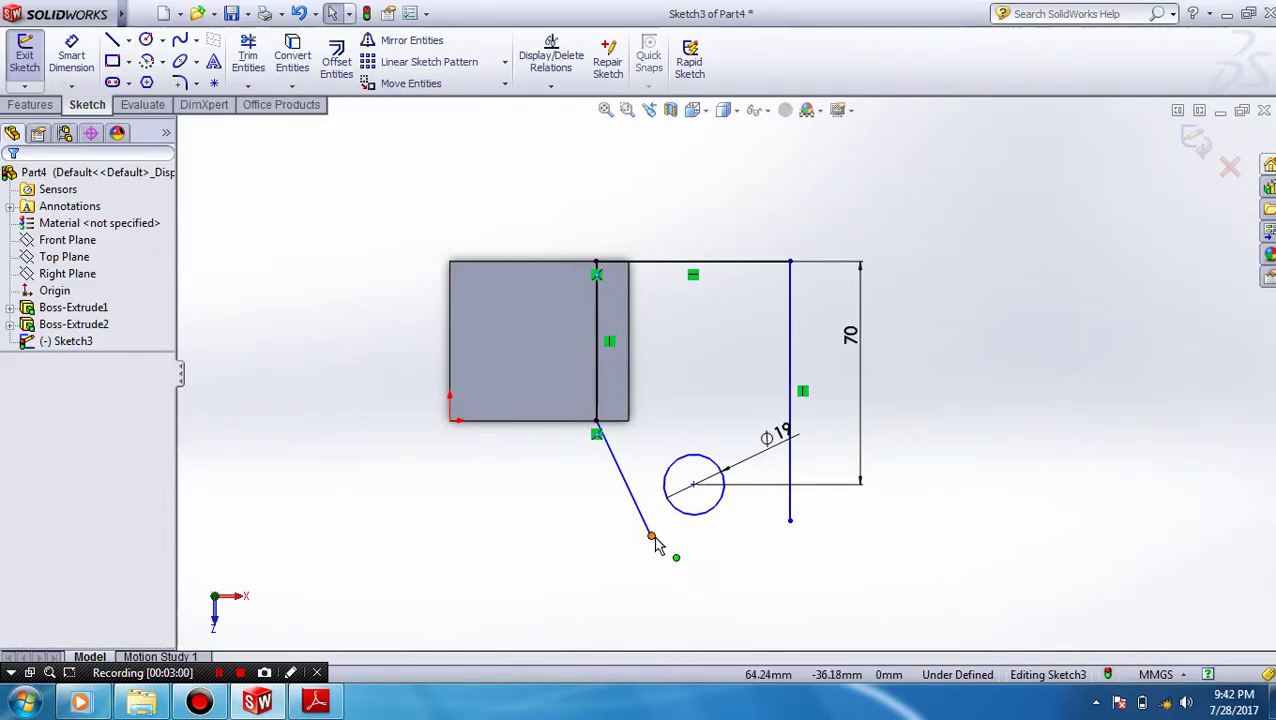
{"action": "left_click", "coordinate": [324, 697]}
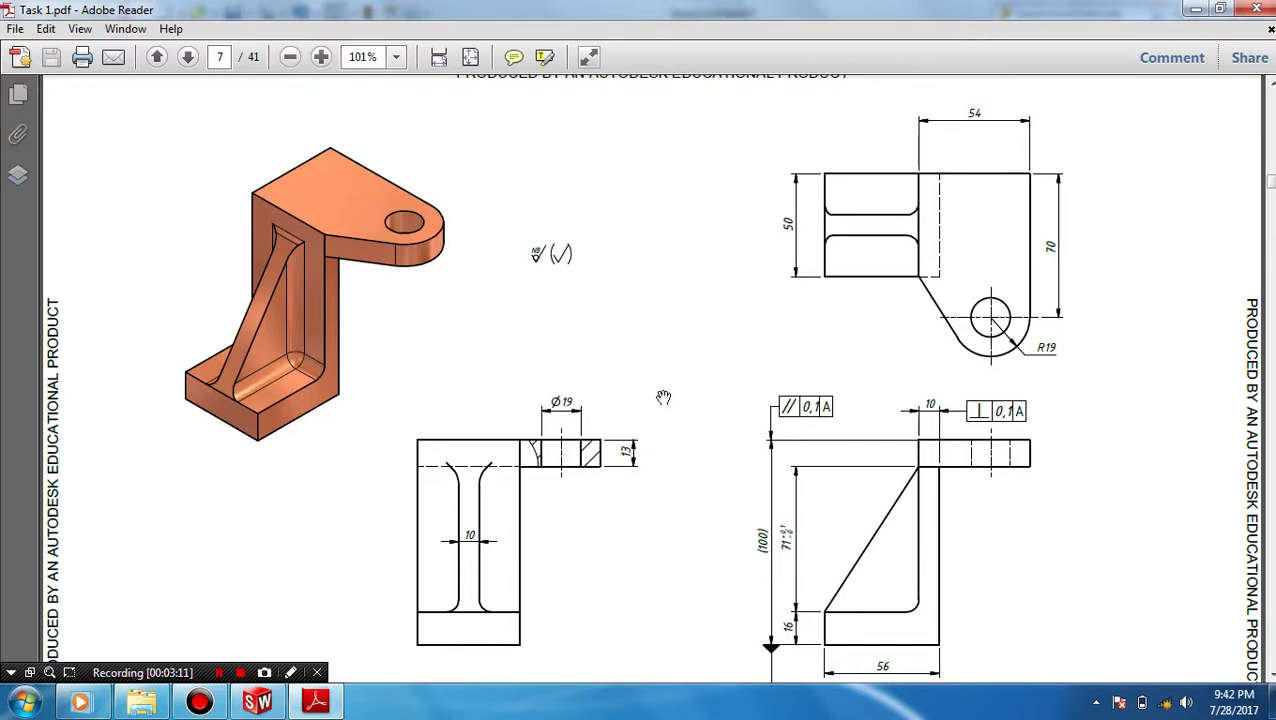
{"action": "left_click", "coordinate": [258, 702]}
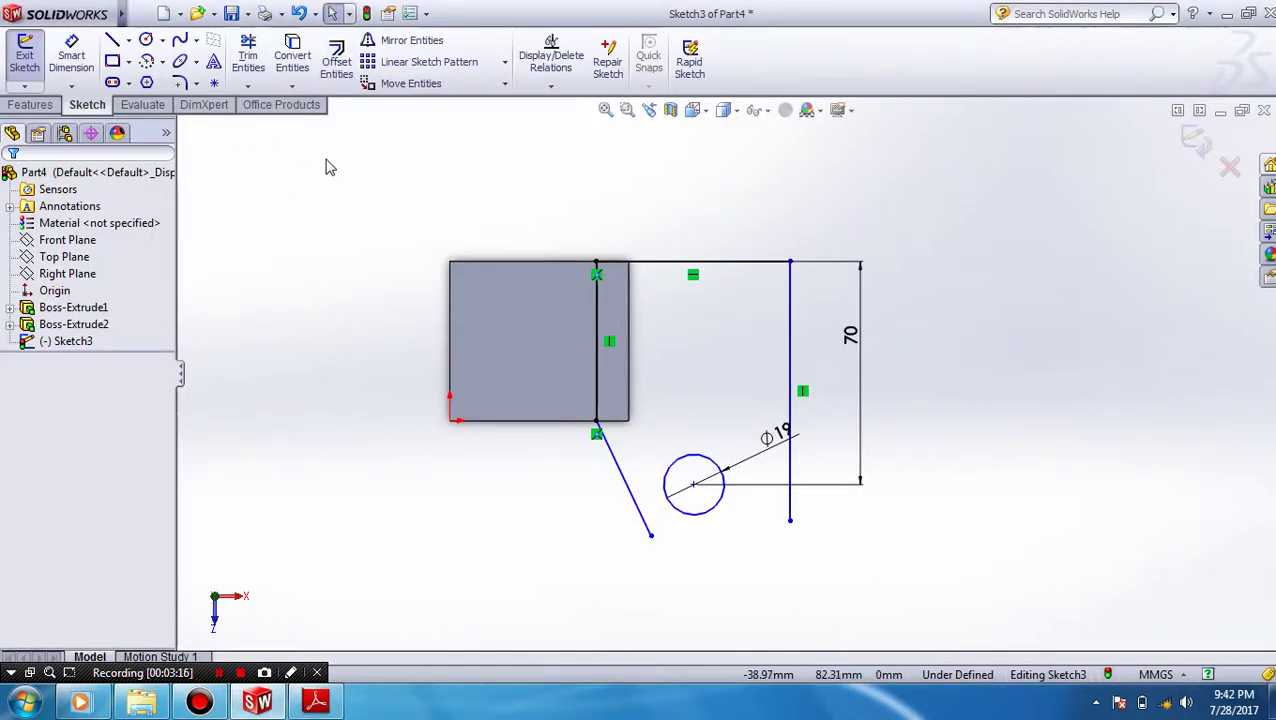
- Round the corner between the vertical and slanted lug sides with a 19 mm sketch fillet
{"action": "left_click", "coordinate": [181, 87]}
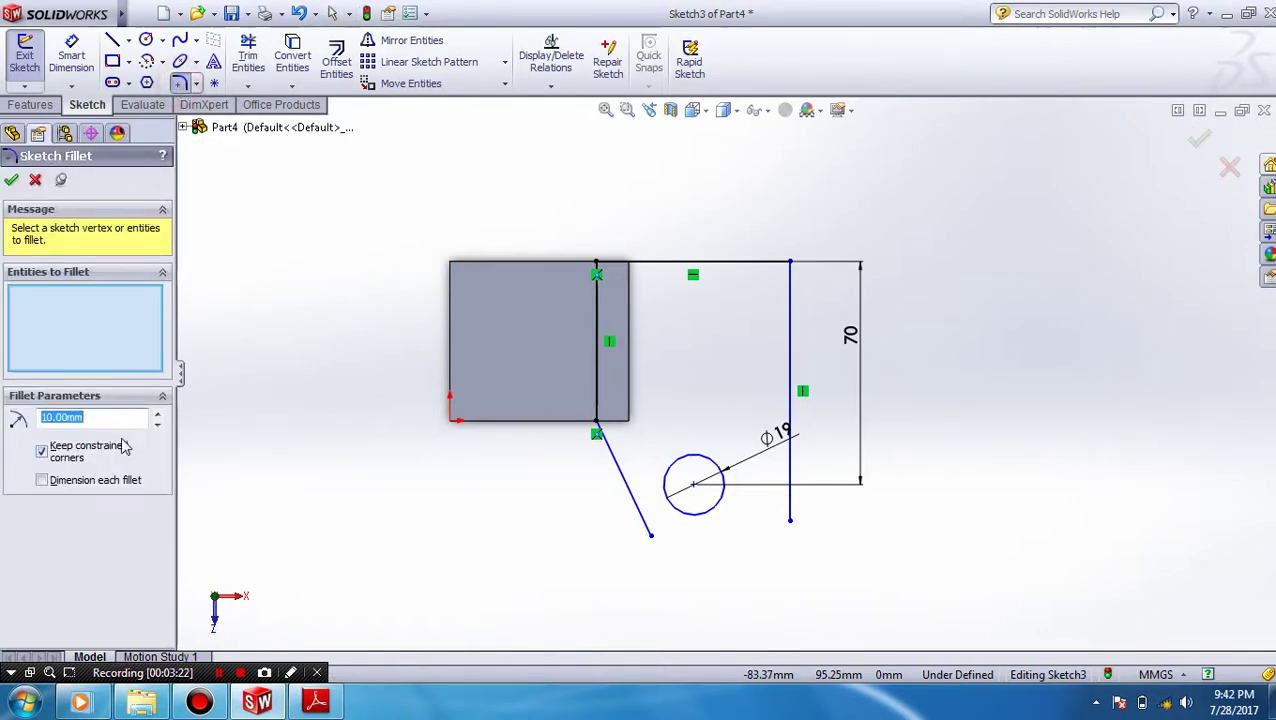
{"action": "type", "text": "19"}
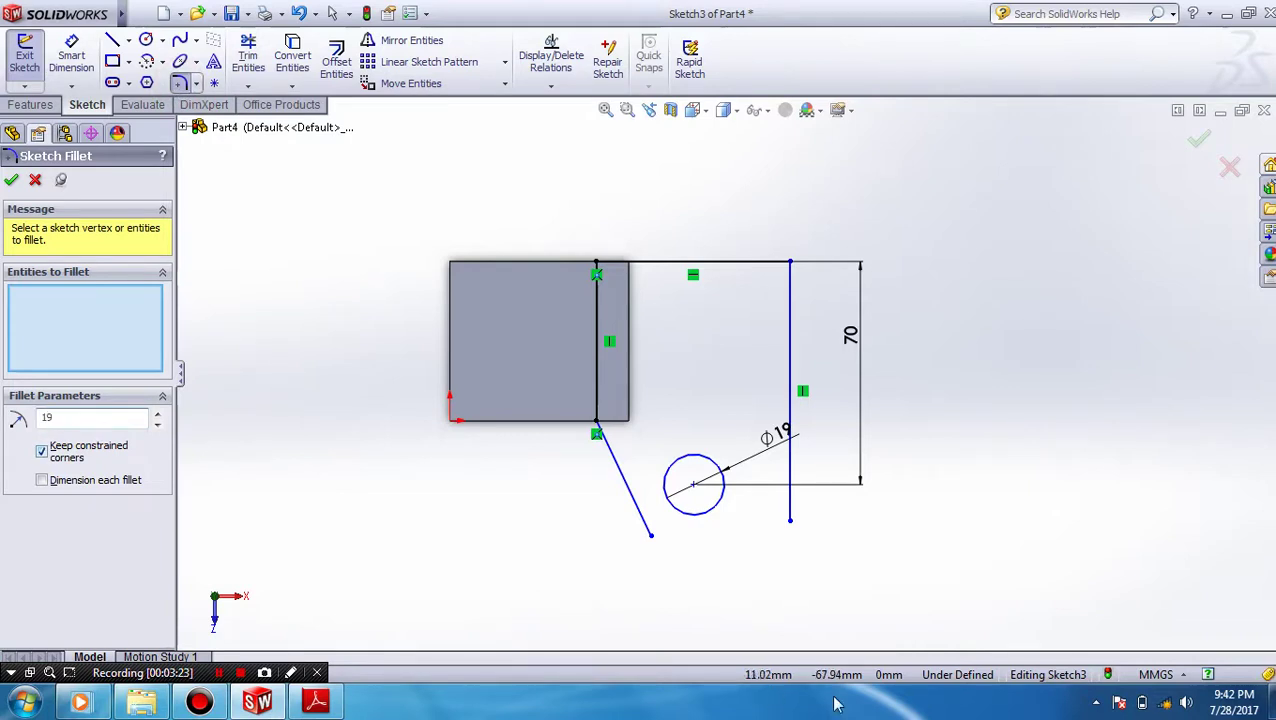
{"action": "left_click", "coordinate": [790, 465]}
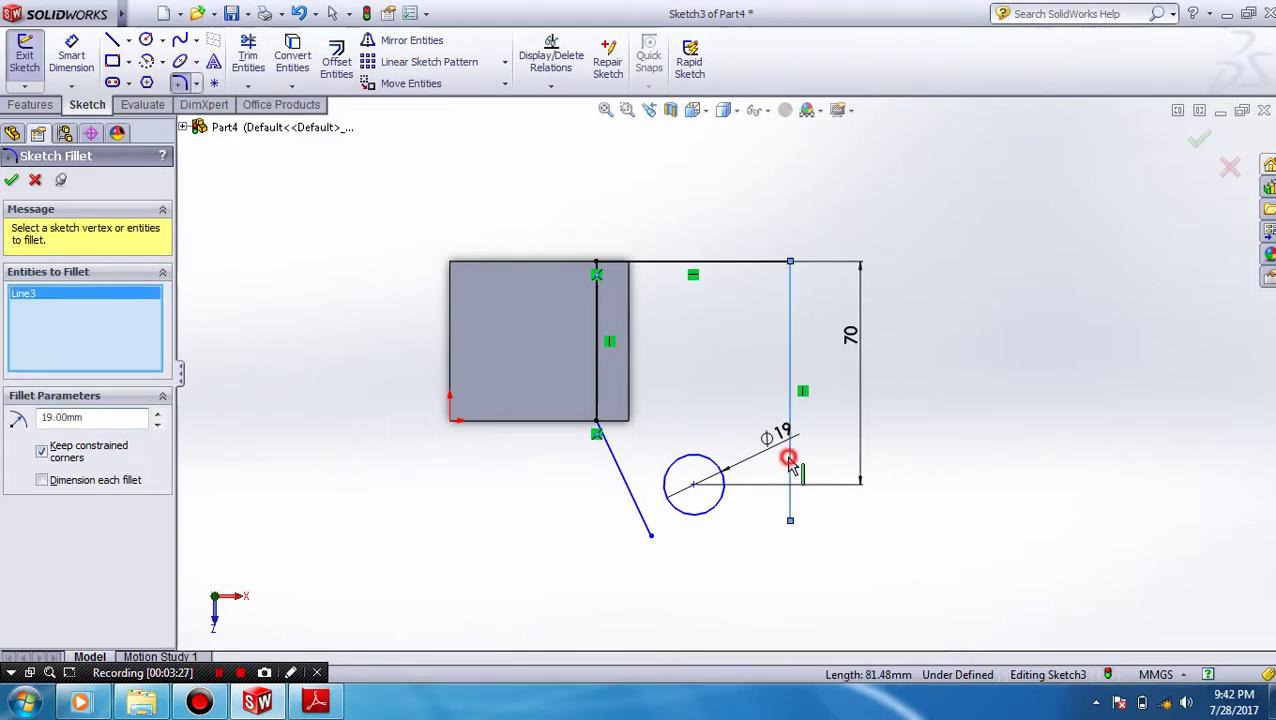
{"action": "left_click", "coordinate": [640, 508]}
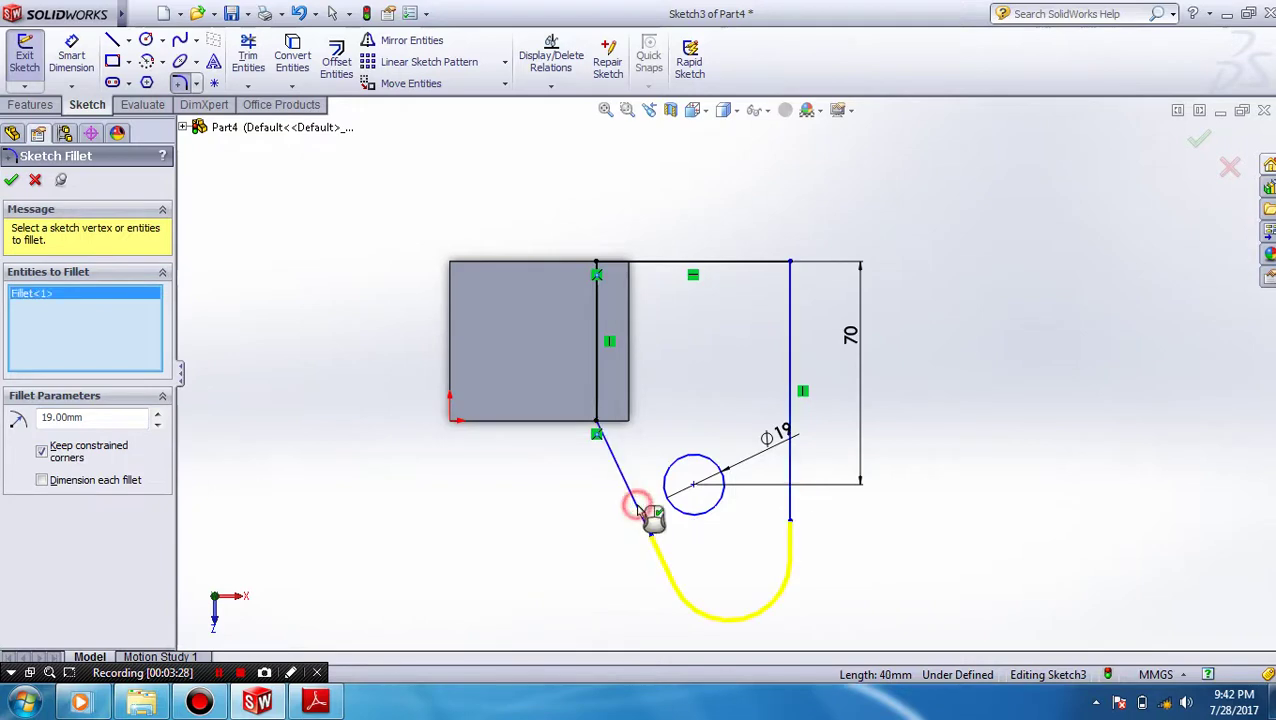
{"action": "left_click", "coordinate": [11, 180]}
{"action": "scroll", "coordinate": [937, 358], "scroll_direction": "down", "scroll_amount": 2}
{"action": "scroll", "coordinate": [937, 358], "scroll_direction": "down", "scroll_amount": 2}
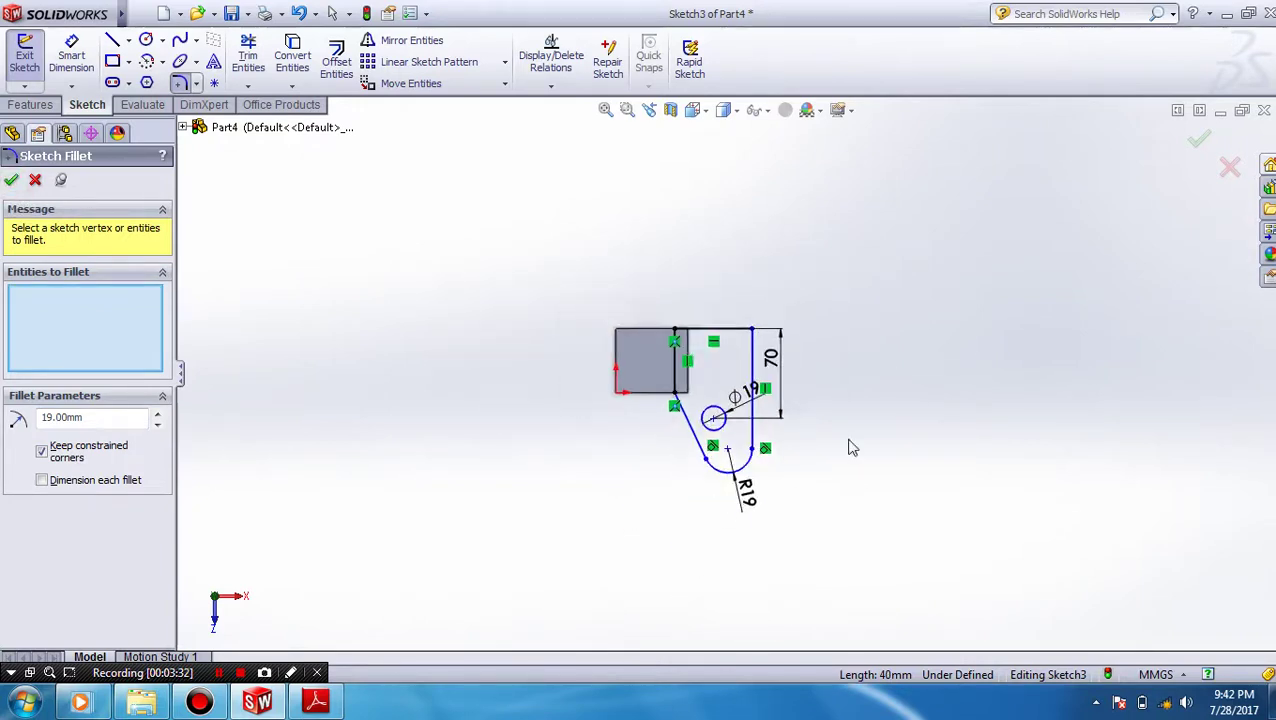
{"action": "scroll", "coordinate": [818, 475], "scroll_direction": "up", "scroll_amount": 4}
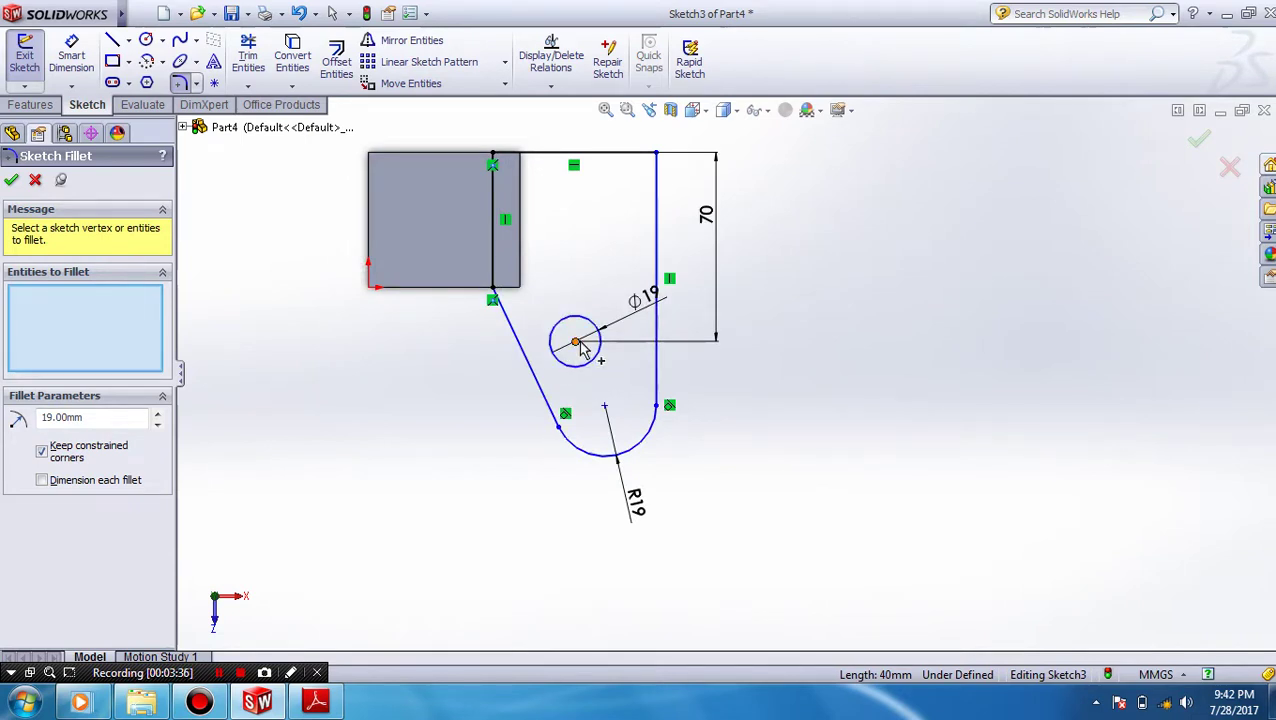
{"action": "left_click", "coordinate": [11, 180]}
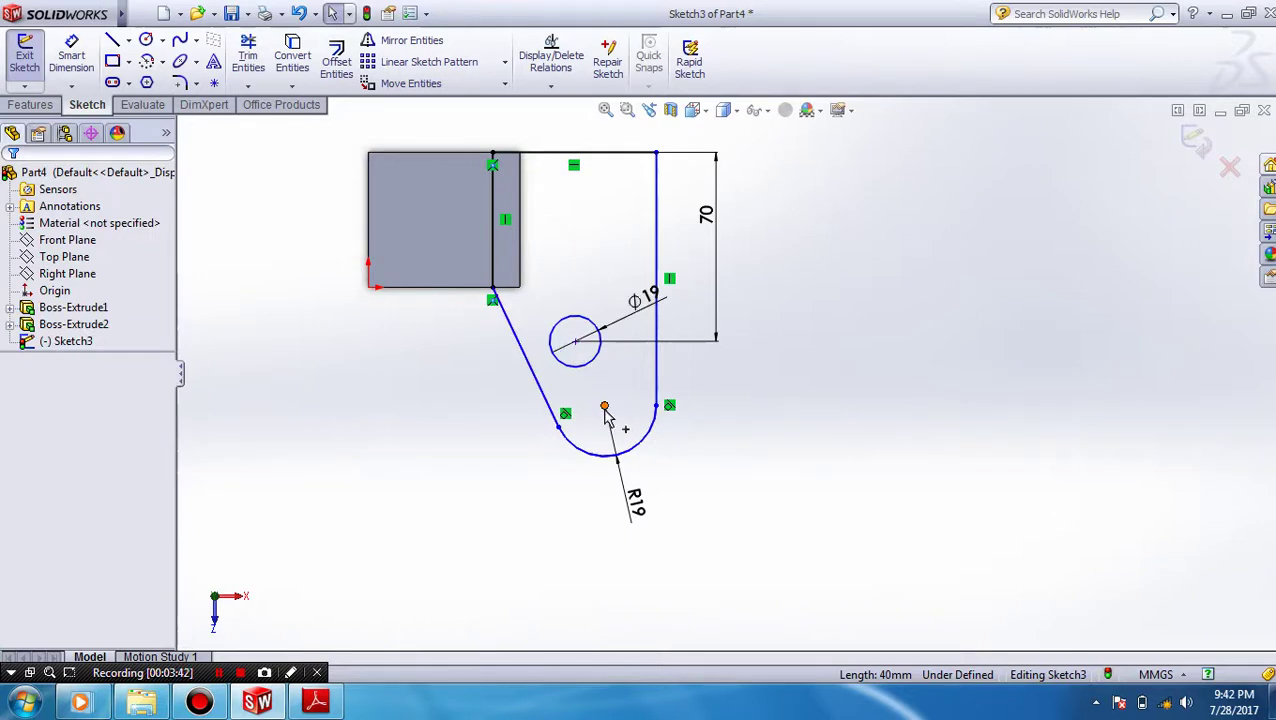
- Merge the fillet arc's centre onto the Ø19 eye hole's centre
{"action": "left_click", "coordinate": [605, 410]}
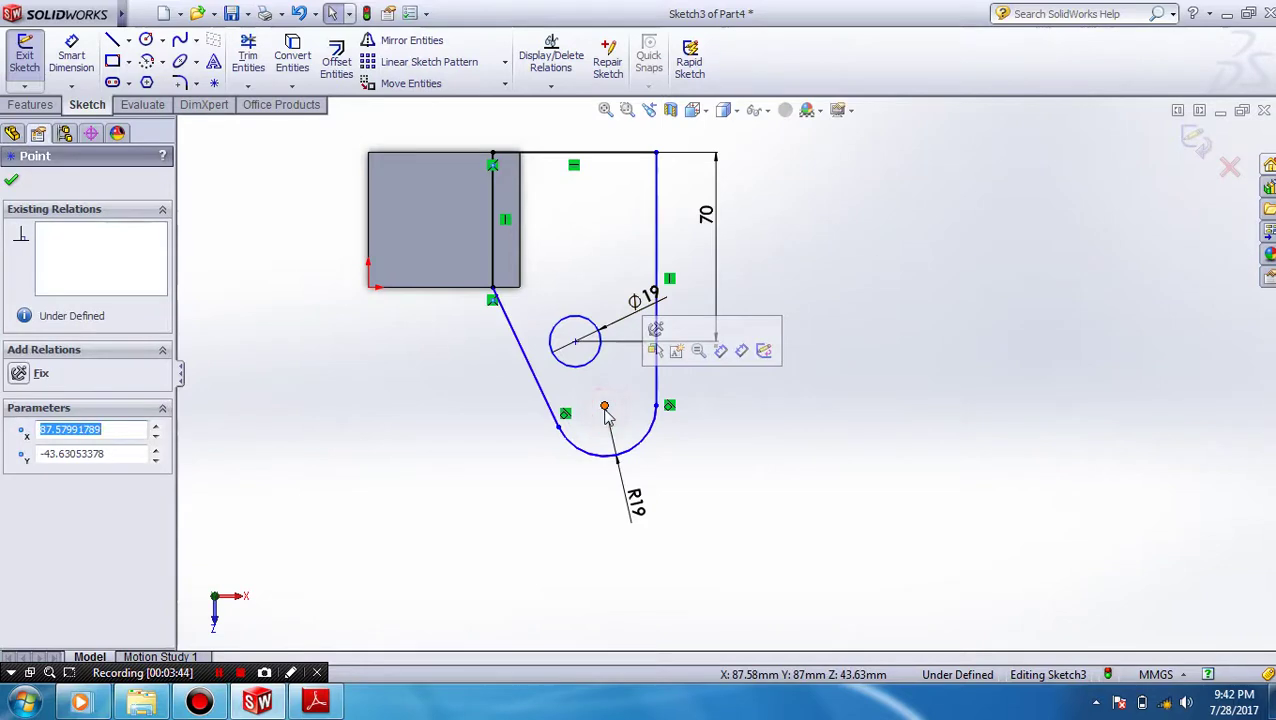
{"action": "left_click", "coordinate": [576, 344], "text": "ctrl"}
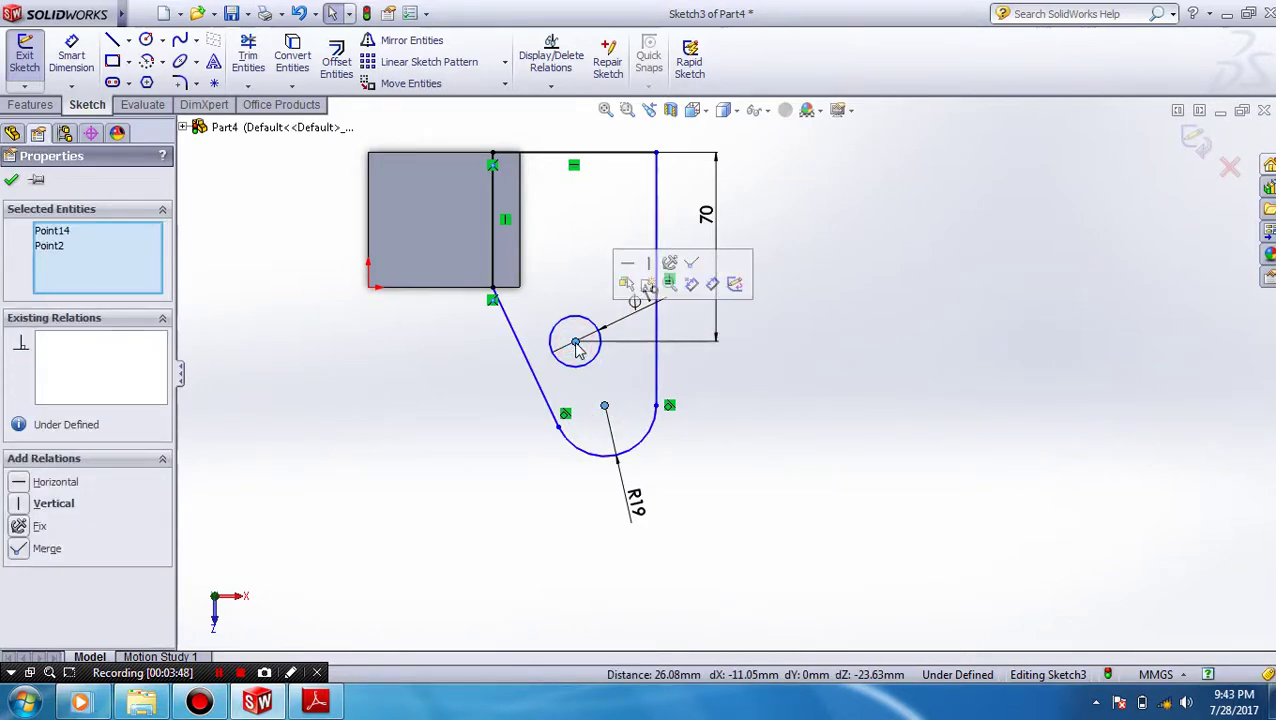
{"action": "left_click", "coordinate": [20, 549]}
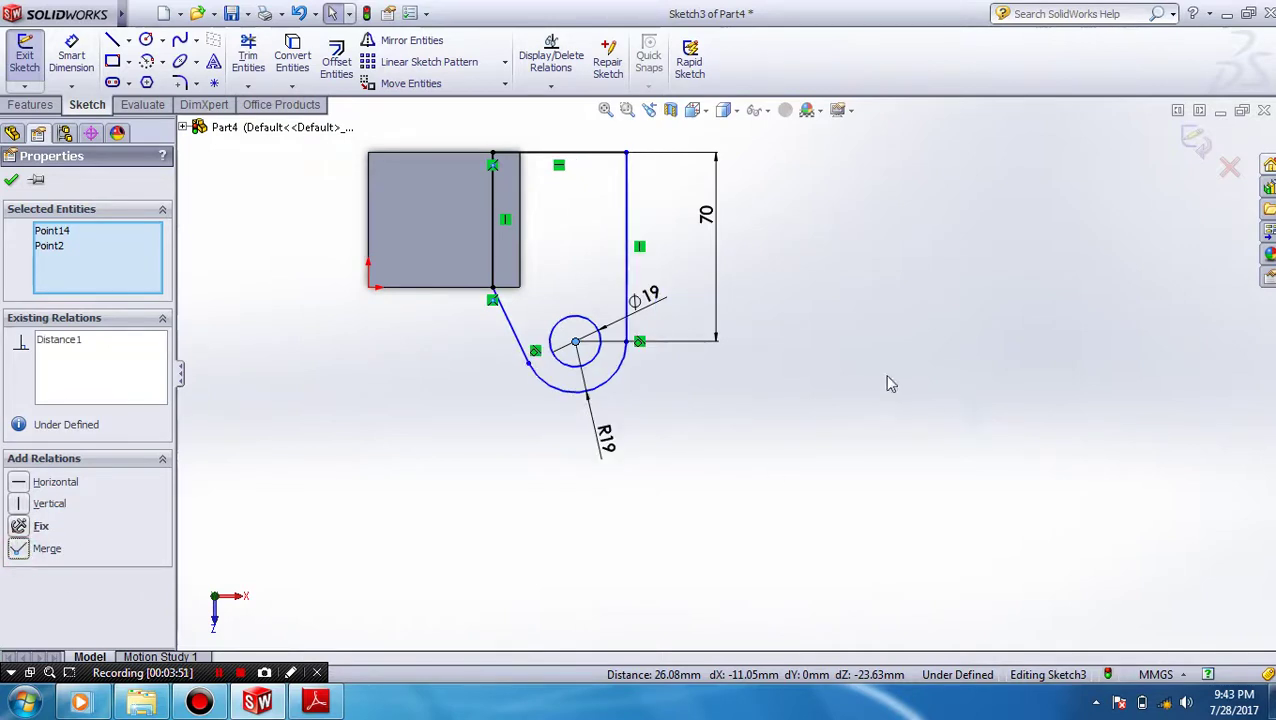
{"action": "scroll", "coordinate": [815, 441], "scroll_direction": "up", "scroll_amount": 2}
{"action": "scroll", "coordinate": [684, 290], "scroll_direction": "down", "scroll_amount": 2}
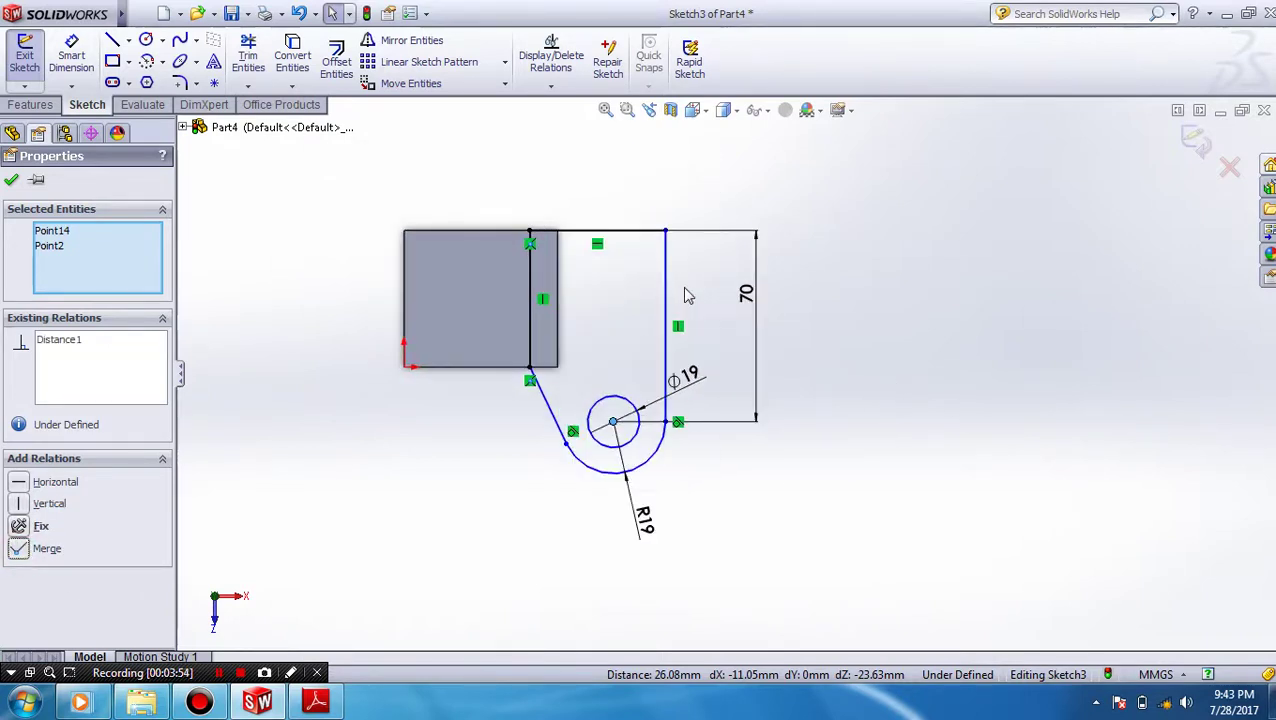
{"action": "left_click", "coordinate": [71, 55]}
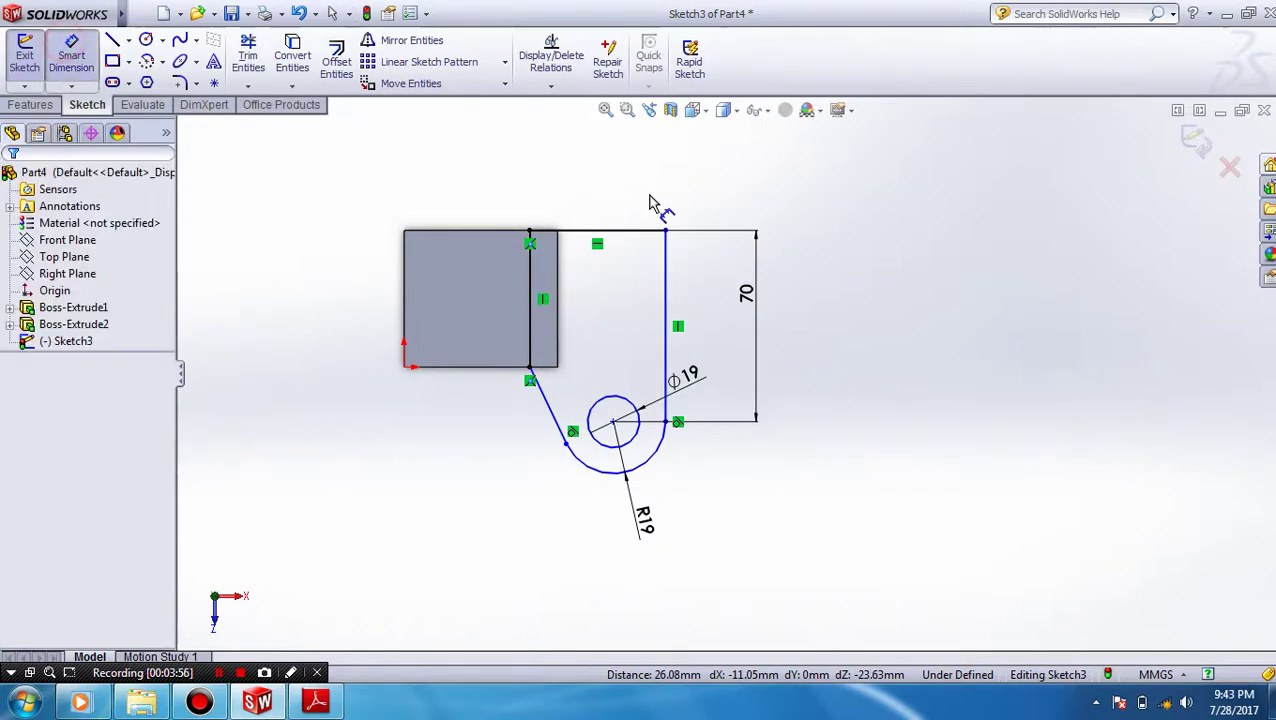
- Dimension the lug's top edge to 54 mm, fully defining Sketch3
{"action": "left_click", "coordinate": [616, 231]}
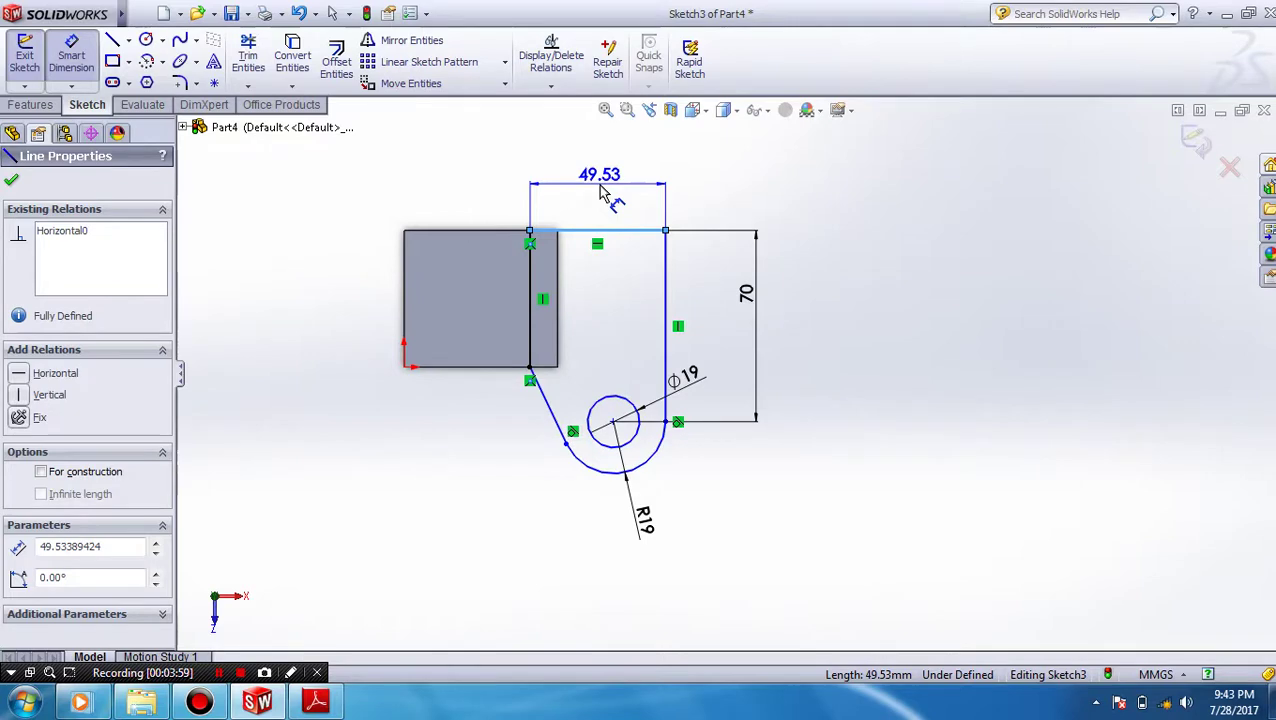
{"action": "left_click", "coordinate": [602, 193]}
{"action": "left_click", "coordinate": [316, 702]}
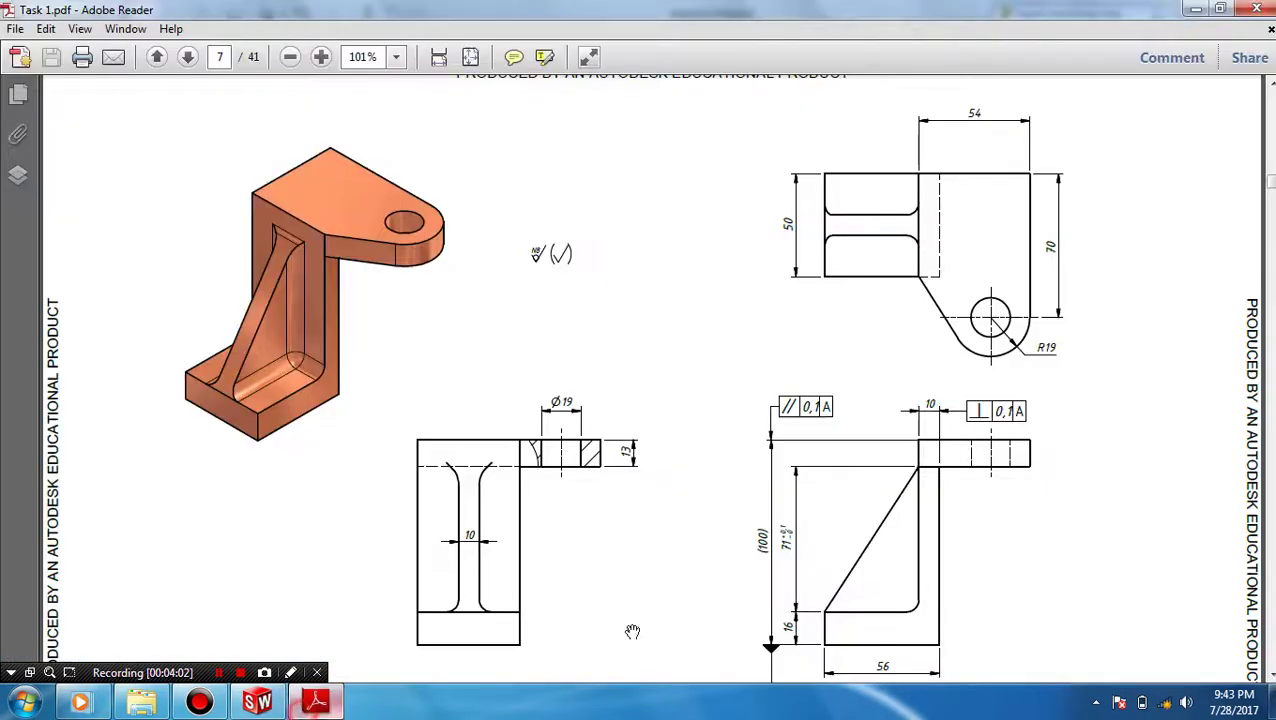
{"action": "left_click", "coordinate": [258, 702]}
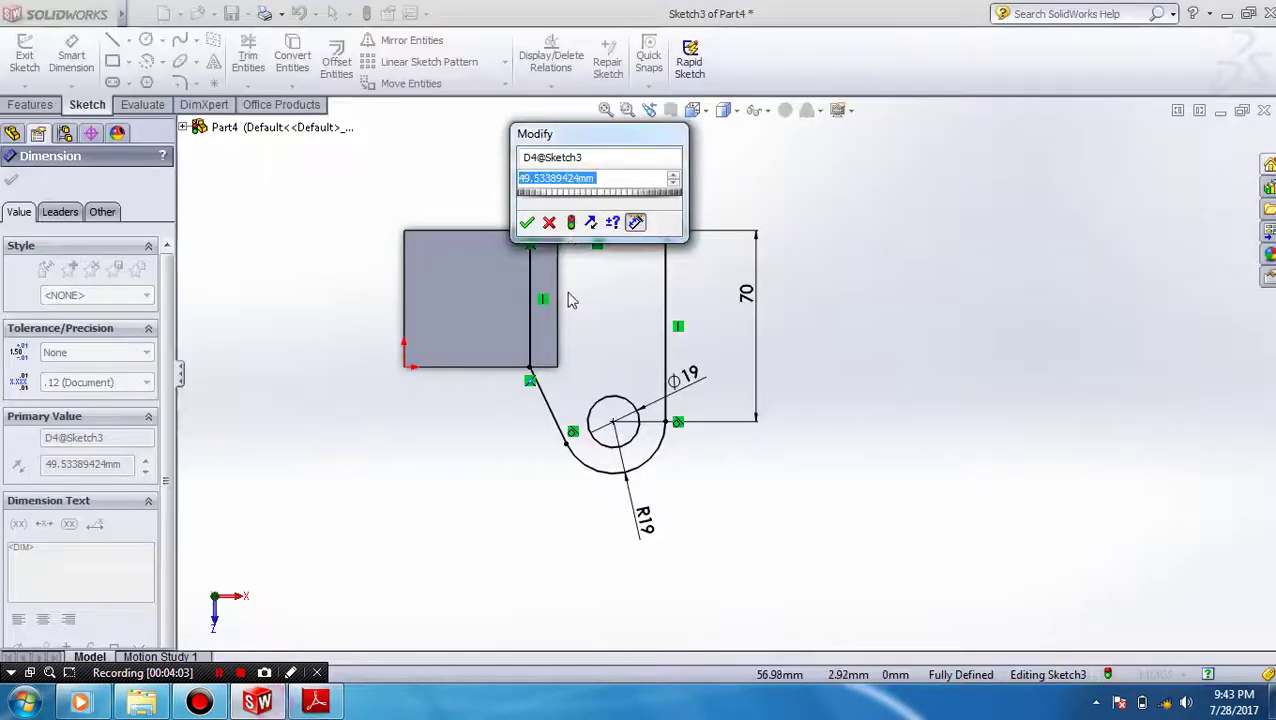
{"action": "type", "text": "54"}
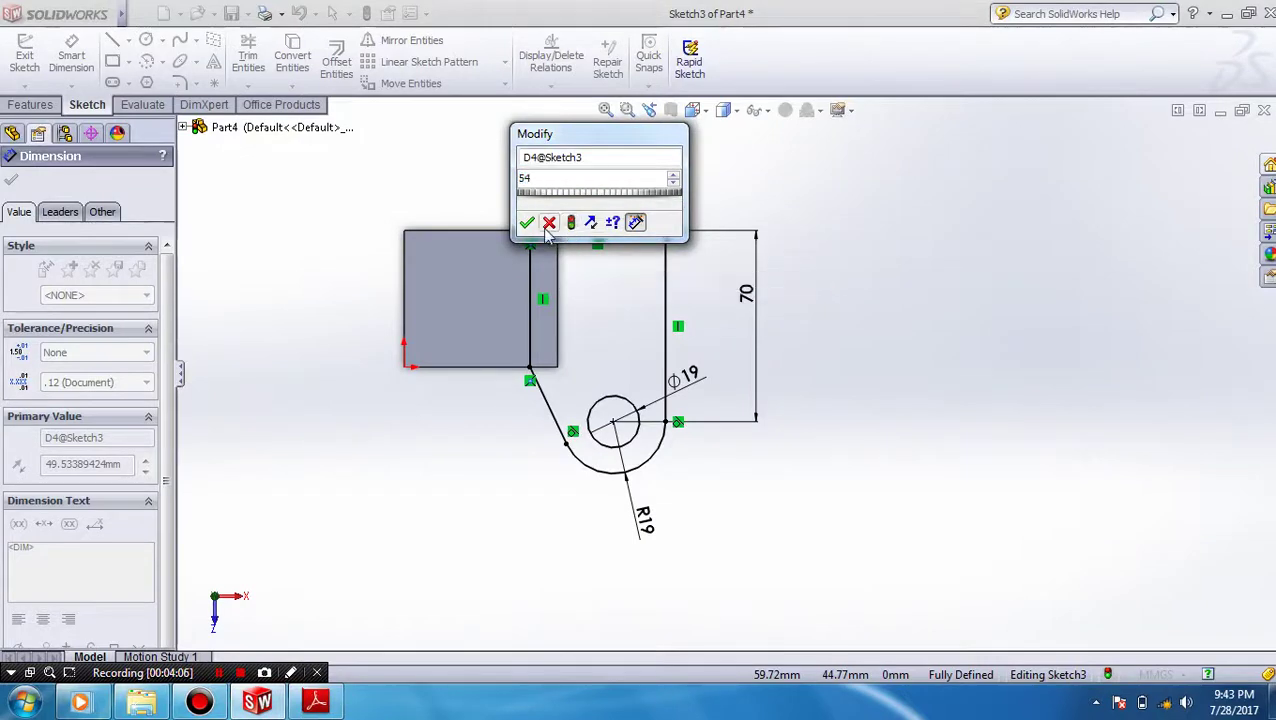
{"action": "left_click", "coordinate": [527, 222]}
{"action": "left_click", "coordinate": [1031, 365]}
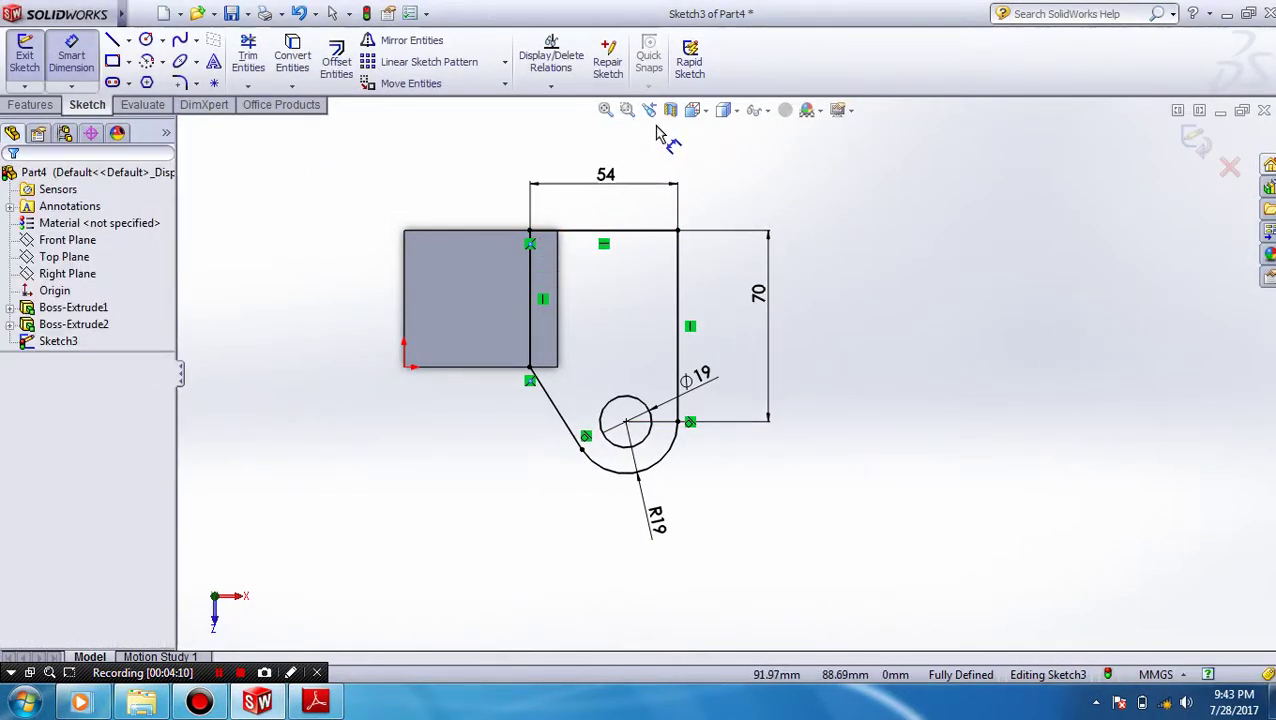
- Show the part in isometric view and review the reference drawing PDF
{"action": "left_click", "coordinate": [703, 112]}
{"action": "left_click", "coordinate": [740, 133]}
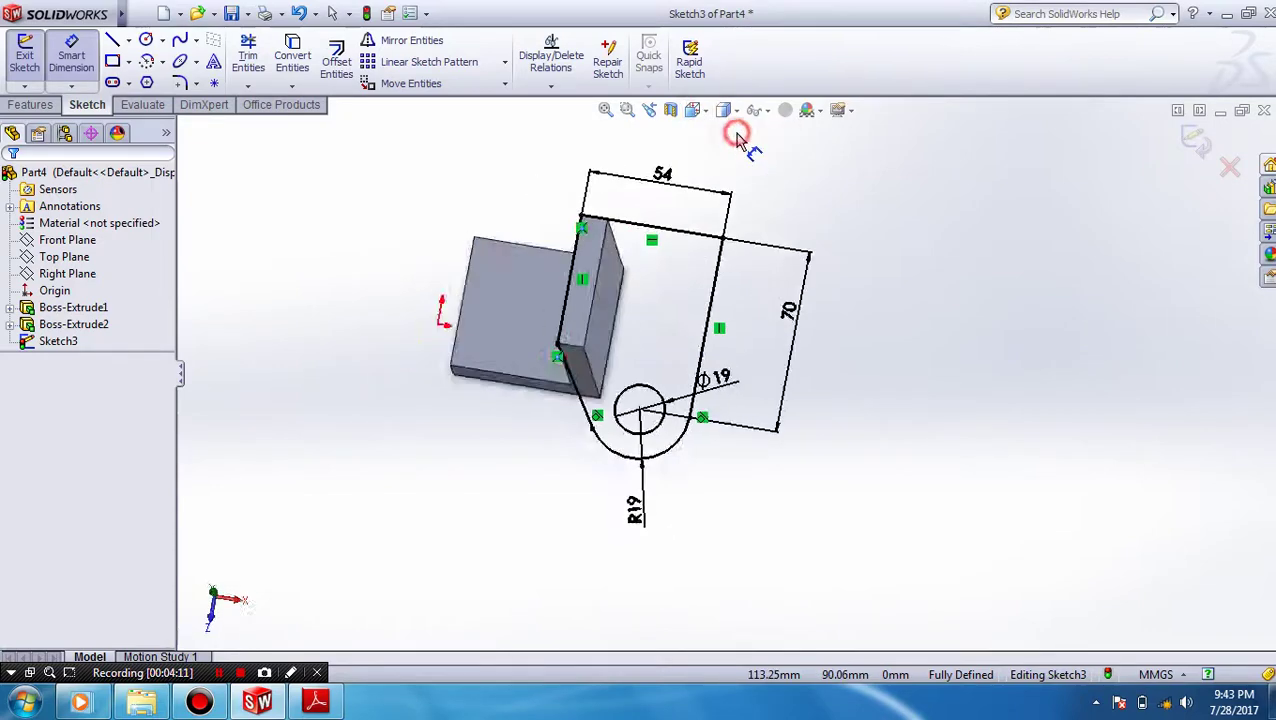
{"action": "left_click", "coordinate": [316, 702]}
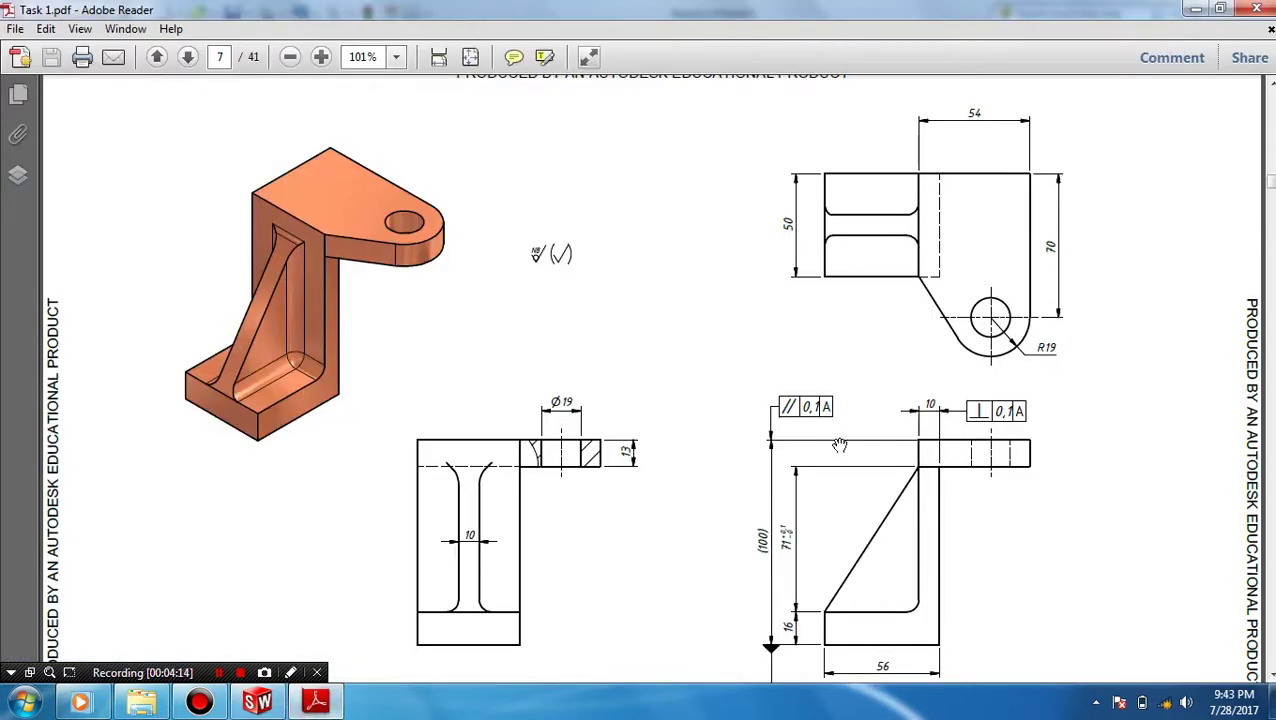
{"action": "scroll", "coordinate": [853, 538], "scroll_direction": "down", "scroll_amount": 1}
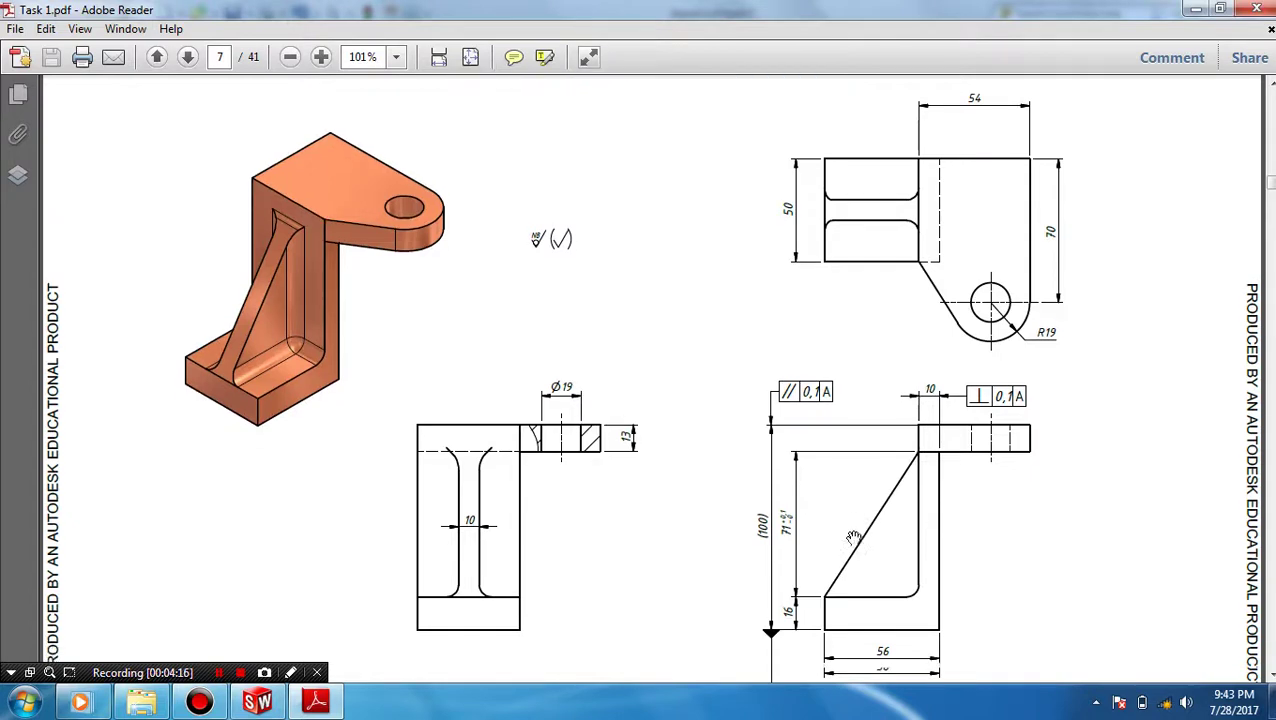
{"action": "scroll", "coordinate": [853, 538], "scroll_direction": "down", "scroll_amount": 1}
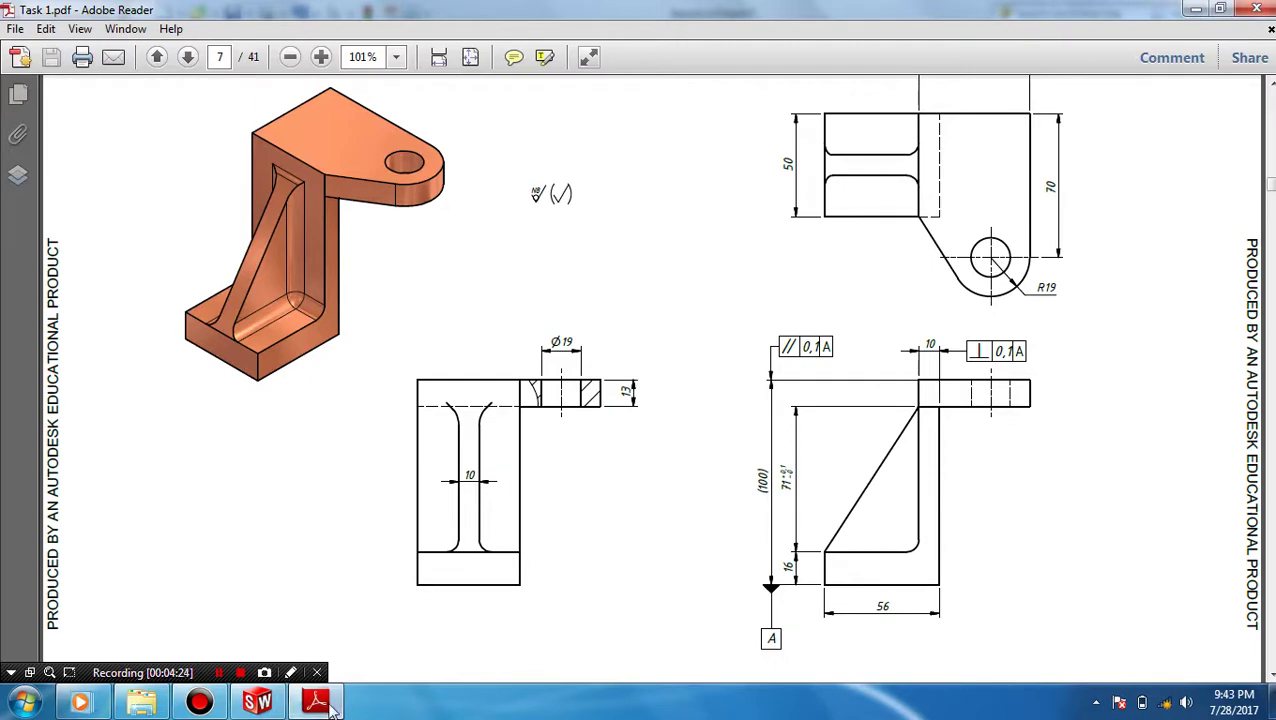
- Extrude the lug sketch 13 mm and orbit the part to inspect the new lug
{"action": "left_click", "coordinate": [258, 701]}
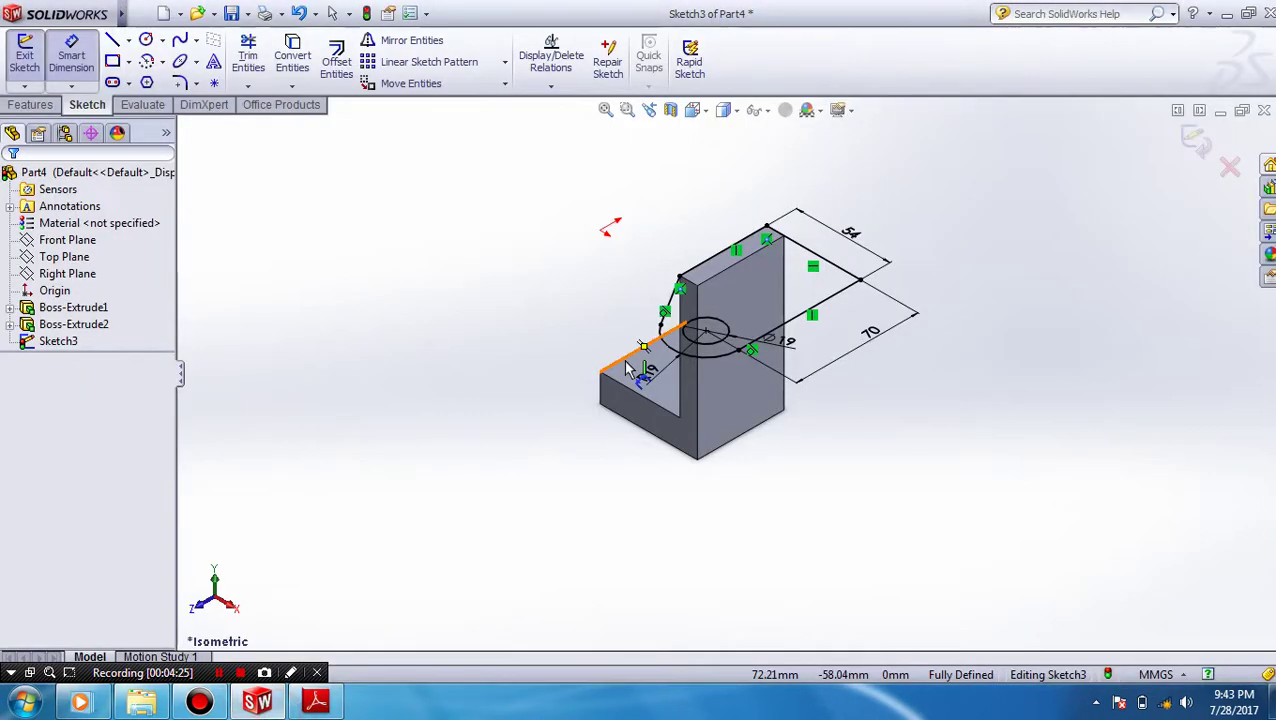
{"action": "left_click", "coordinate": [30, 104]}
{"action": "left_click", "coordinate": [32, 58]}
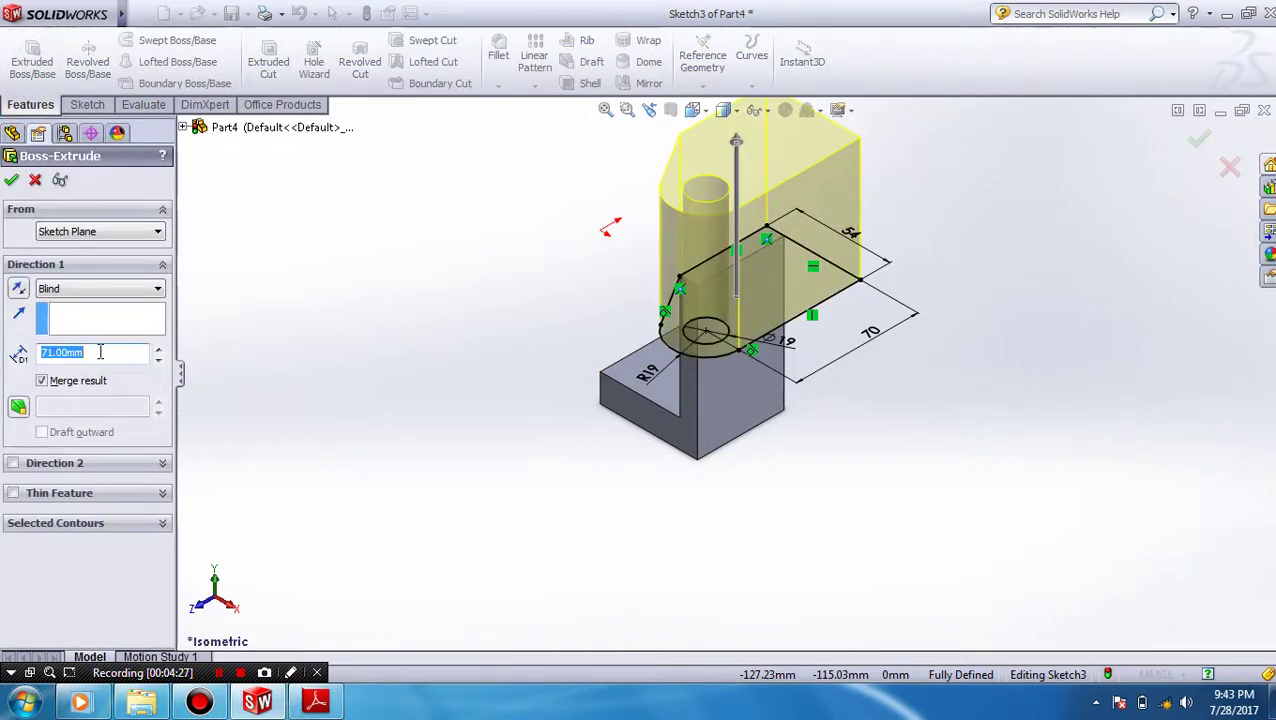
{"action": "type", "text": "13"}
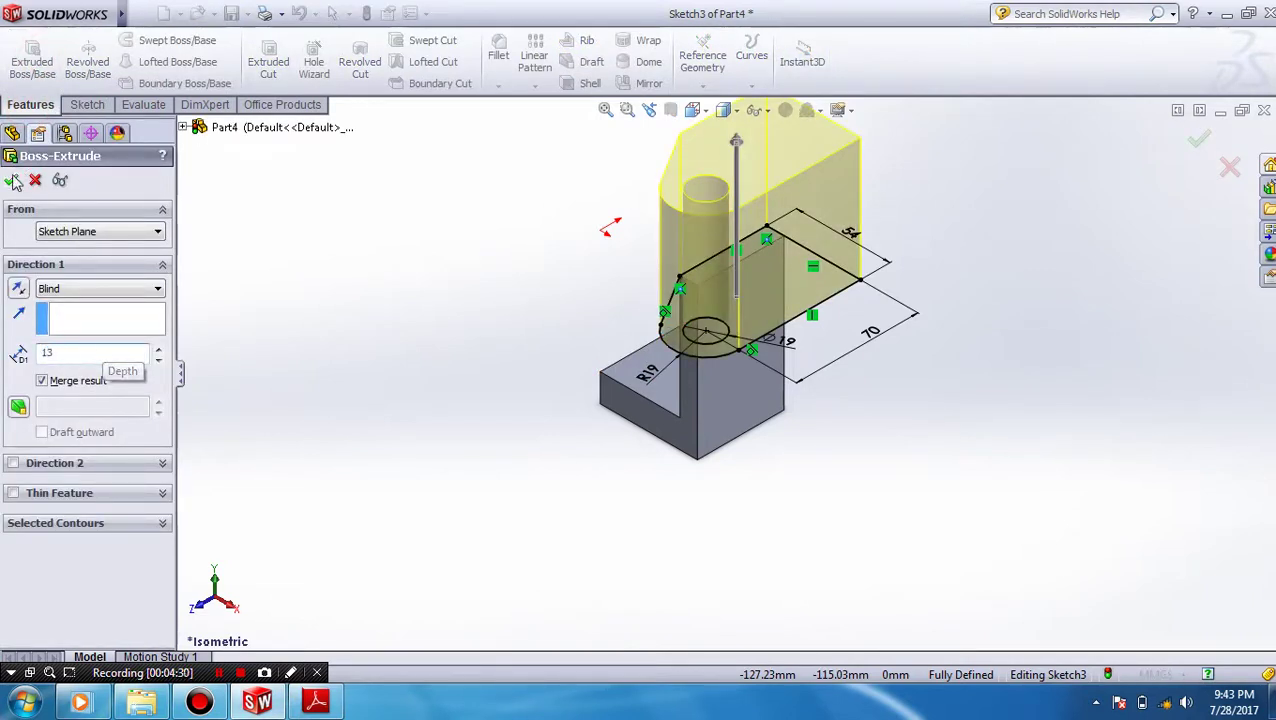
{"action": "key", "text": "Return"}
{"action": "left_click", "coordinate": [1022, 378]}
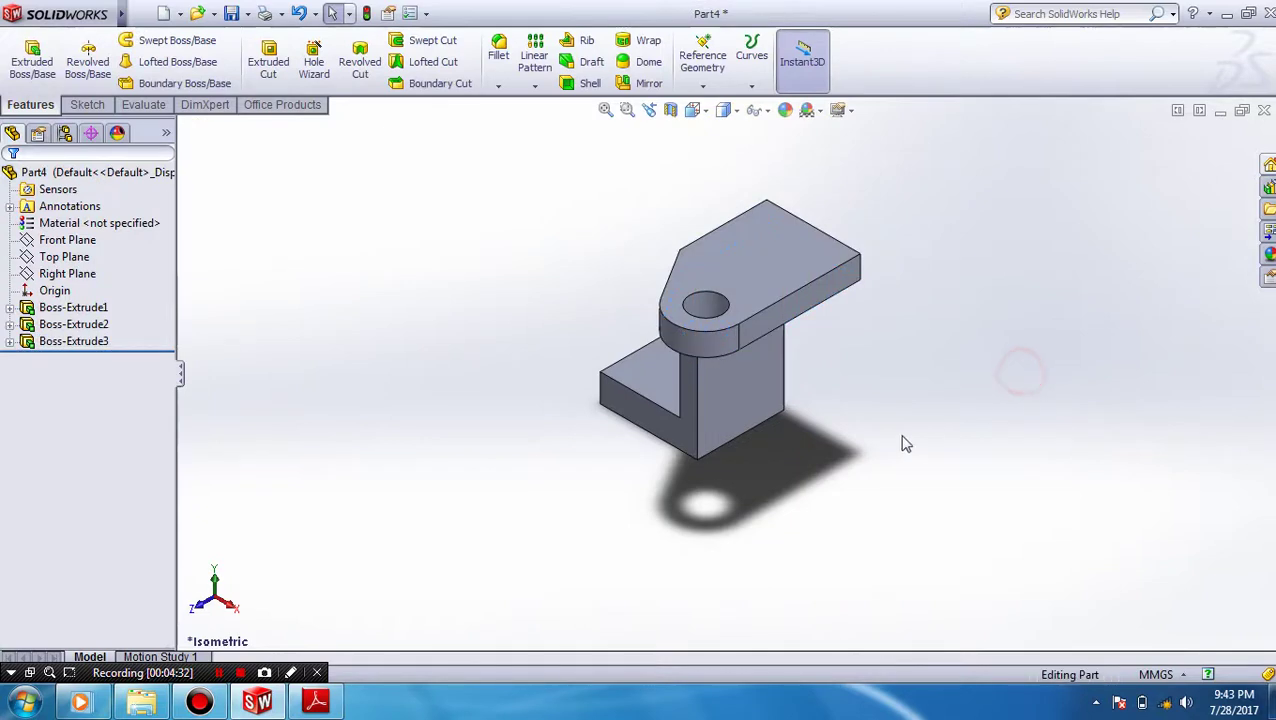
{"action": "mouse_move", "coordinate": [755, 432]}
{"action": "middle_mouse_down"}
{"action": "mouse_move", "coordinate": [861, 447]}
{"action": "mouse_move", "coordinate": [838, 375]}
{"action": "mouse_move", "coordinate": [806, 384]}
{"action": "mouse_move", "coordinate": [840, 473]}
{"action": "mouse_move", "coordinate": [812, 378]}
{"action": "mouse_move", "coordinate": [698, 501]}
{"action": "middle_mouse_up"}
{"action": "key", "text": "alt+Tab"}
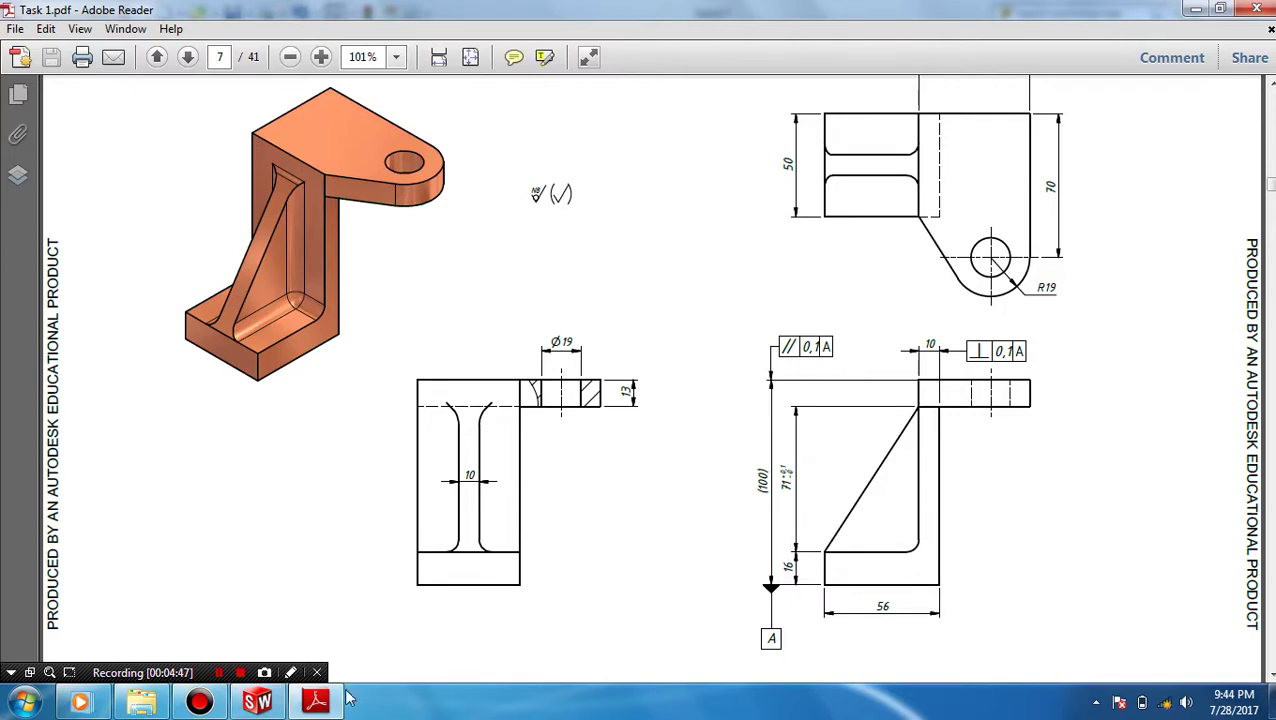
- Switch from the bracket drawing in Adobe Reader back to the SolidWorks part
{"action": "left_click", "coordinate": [258, 702]}
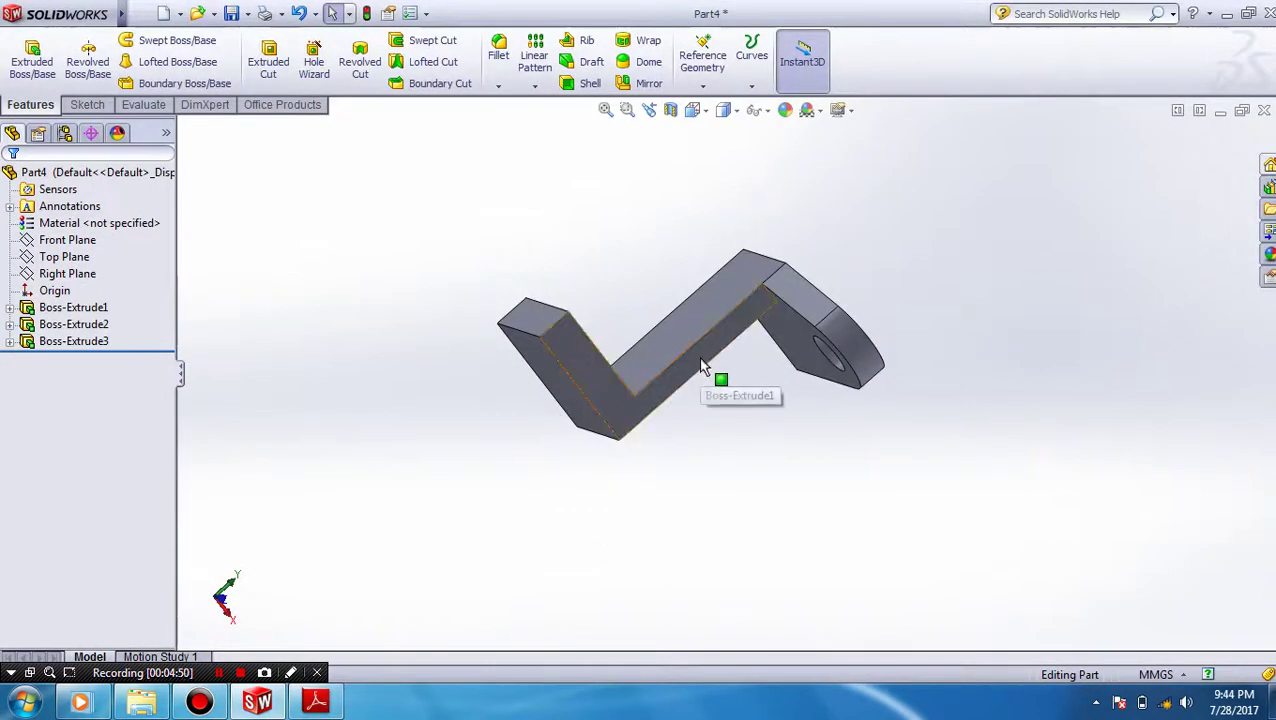
- Select the L-shaped side face and start a new reference plane on it
{"action": "middle_click_drag", "start_coordinate": [703, 367], "coordinate": [695, 316]}
{"action": "scroll", "coordinate": [695, 316], "scroll_direction": "up", "scroll_amount": 3}
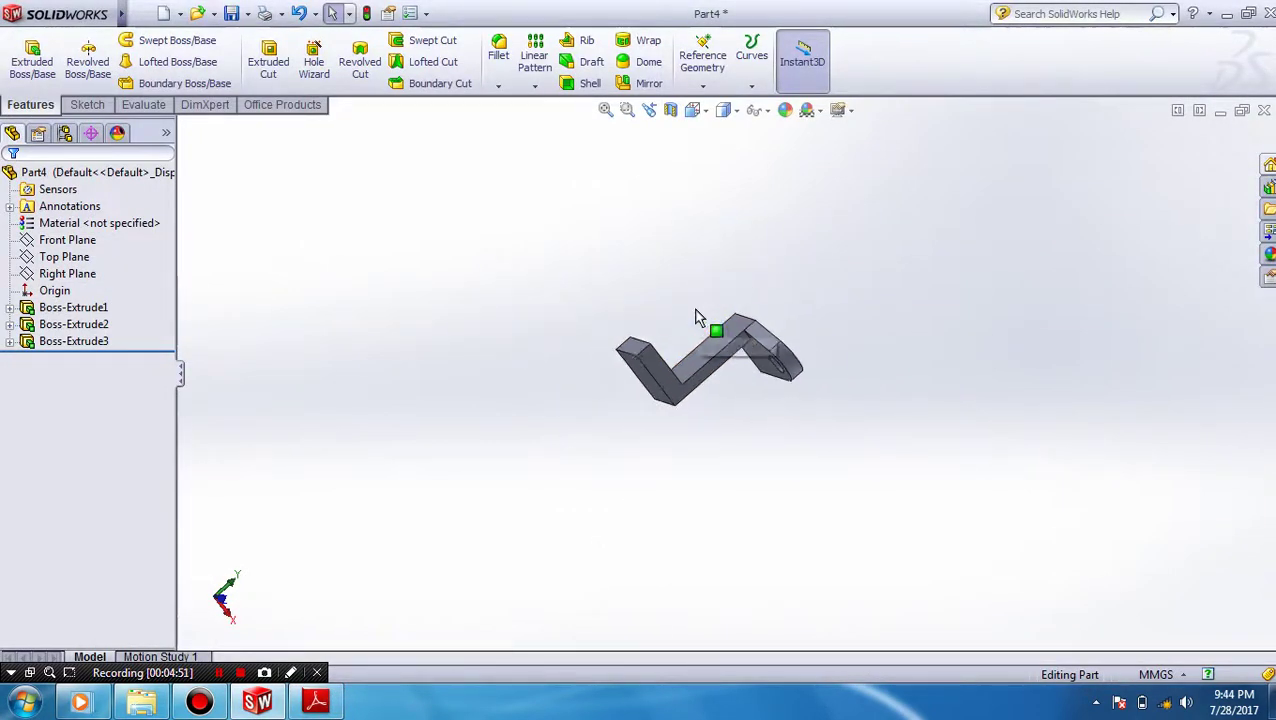
{"action": "scroll", "coordinate": [695, 316], "scroll_direction": "down", "scroll_amount": 4}
{"action": "scroll", "coordinate": [705, 463], "scroll_direction": "down", "scroll_amount": 2}
{"action": "scroll", "coordinate": [705, 463], "scroll_direction": "up", "scroll_amount": 3}
{"action": "scroll", "coordinate": [715, 481], "scroll_direction": "up", "scroll_amount": 2}
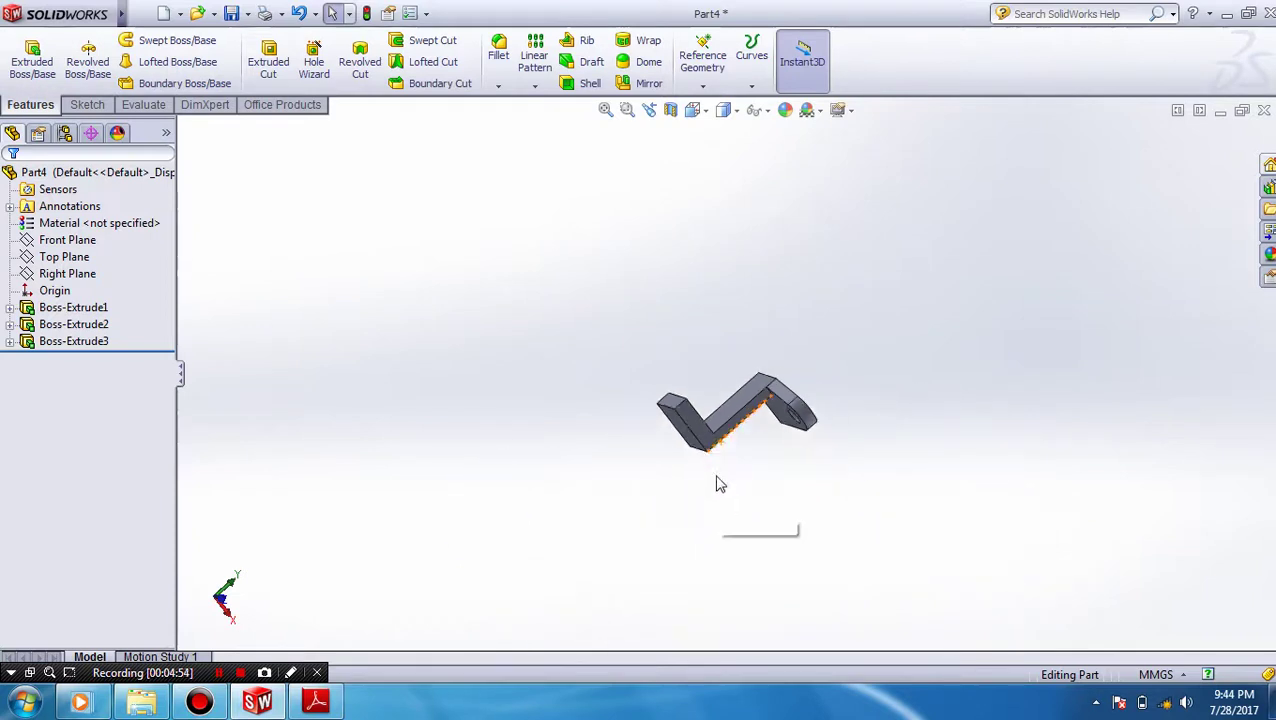
{"action": "scroll", "coordinate": [715, 481], "scroll_direction": "down", "scroll_amount": 2}
{"action": "scroll", "coordinate": [767, 372], "scroll_direction": "down", "scroll_amount": 4}
{"action": "left_click", "coordinate": [767, 372]}
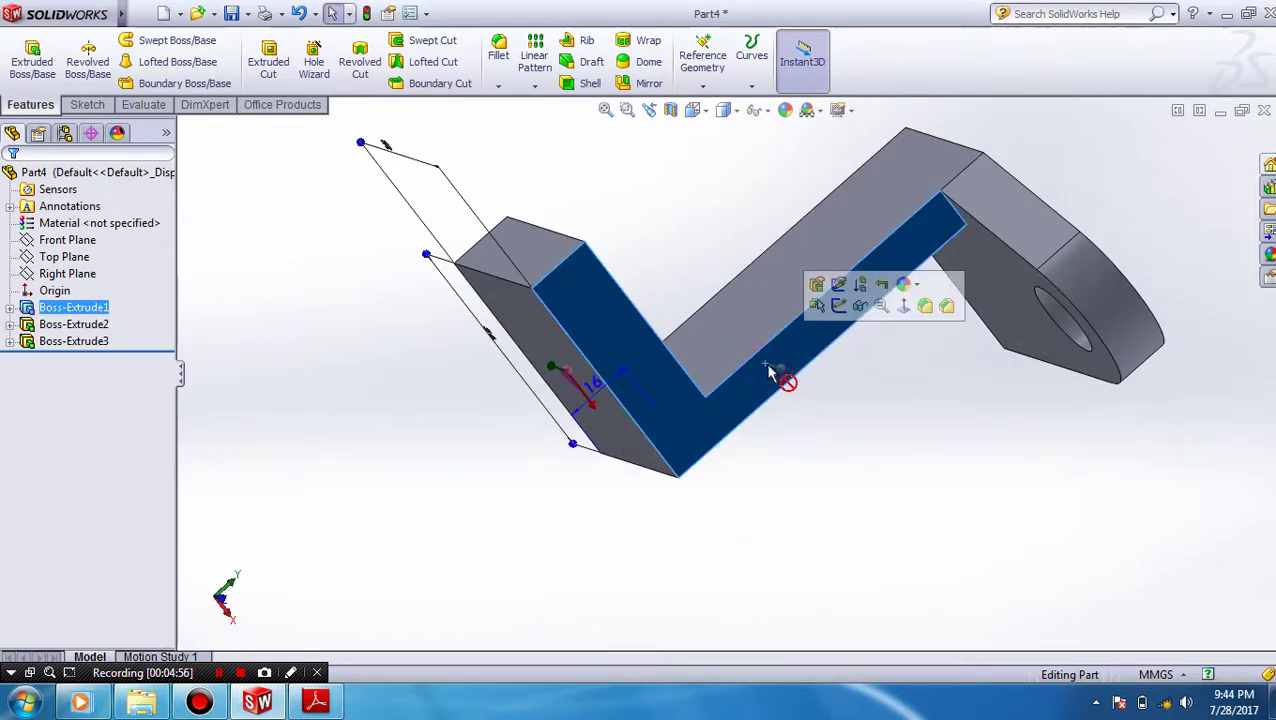
{"action": "left_click", "coordinate": [714, 62]}
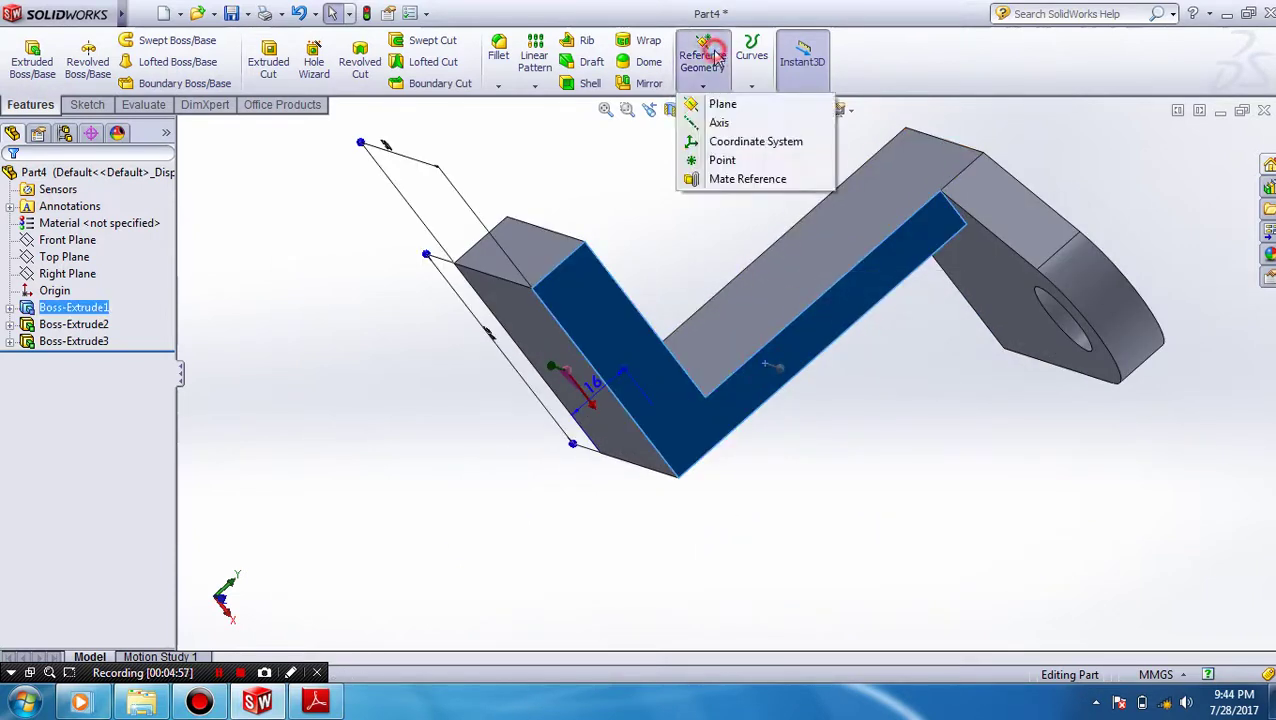
{"action": "left_click", "coordinate": [718, 105]}
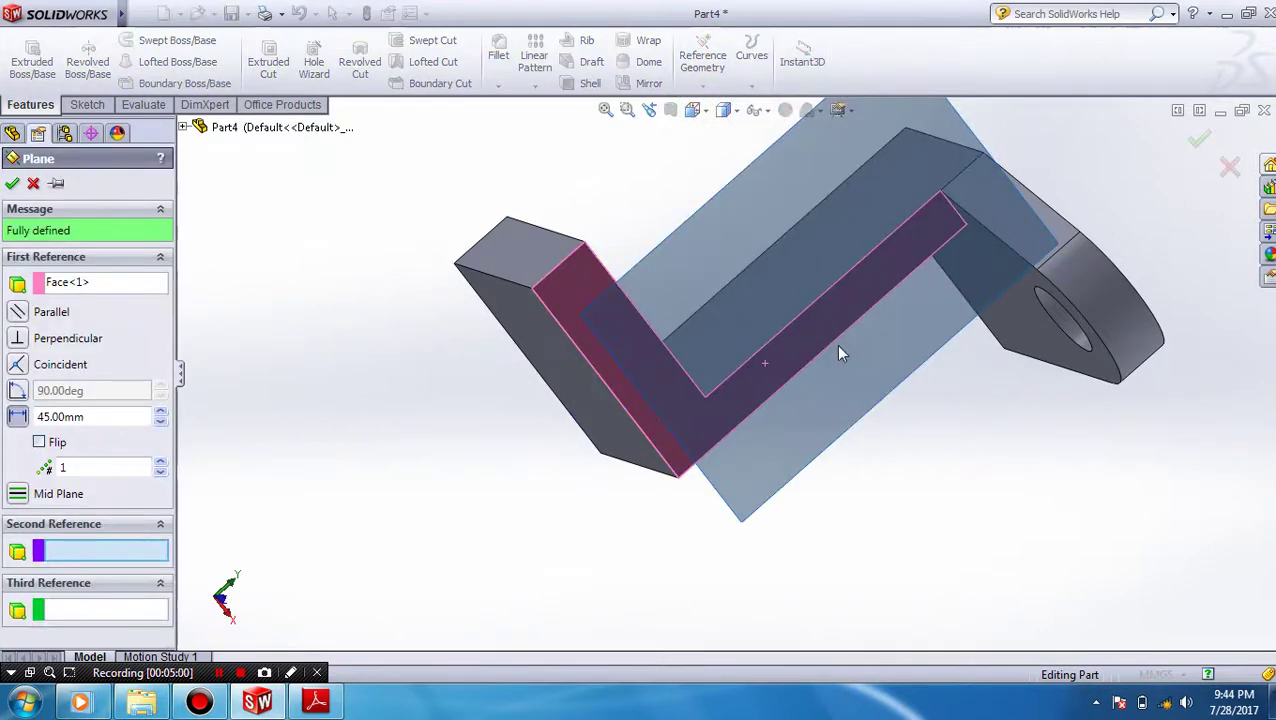
- Offset the plane 25 mm, flip it into the part, and accept Plane1
{"action": "middle_click_drag", "start_coordinate": [628, 366], "coordinate": [616, 509]}
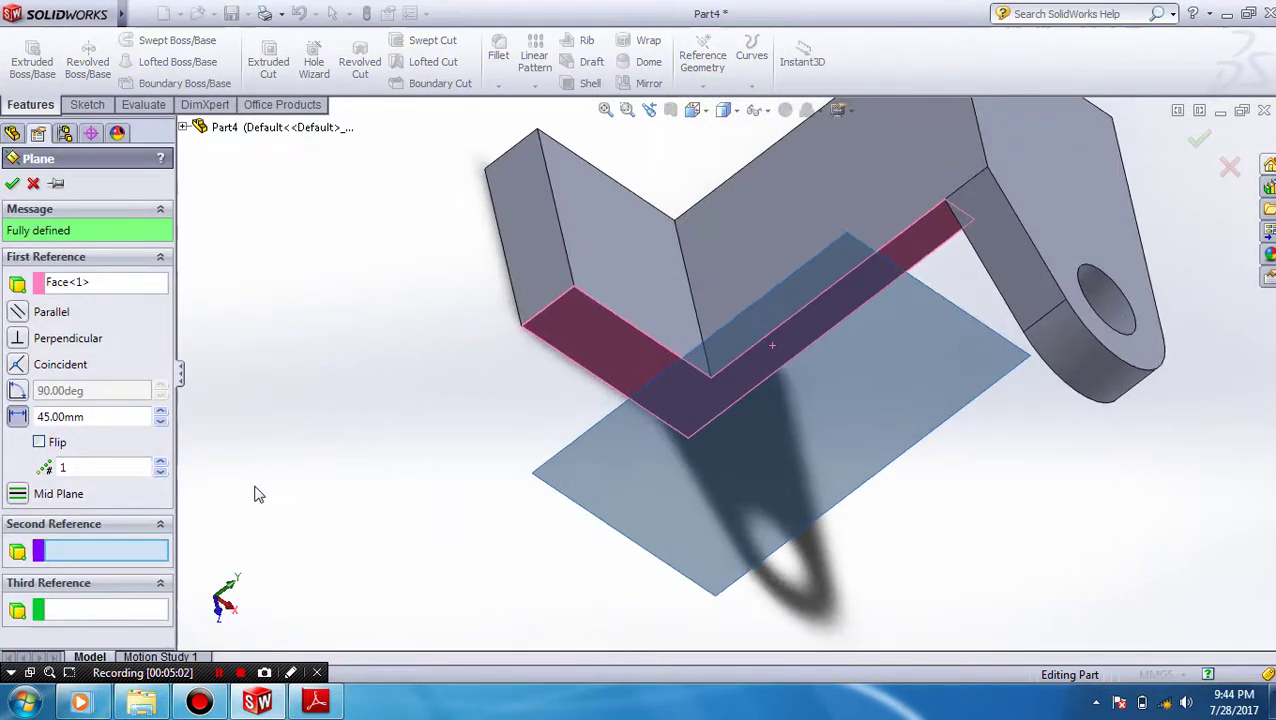
{"action": "double_click", "coordinate": [99, 417]}
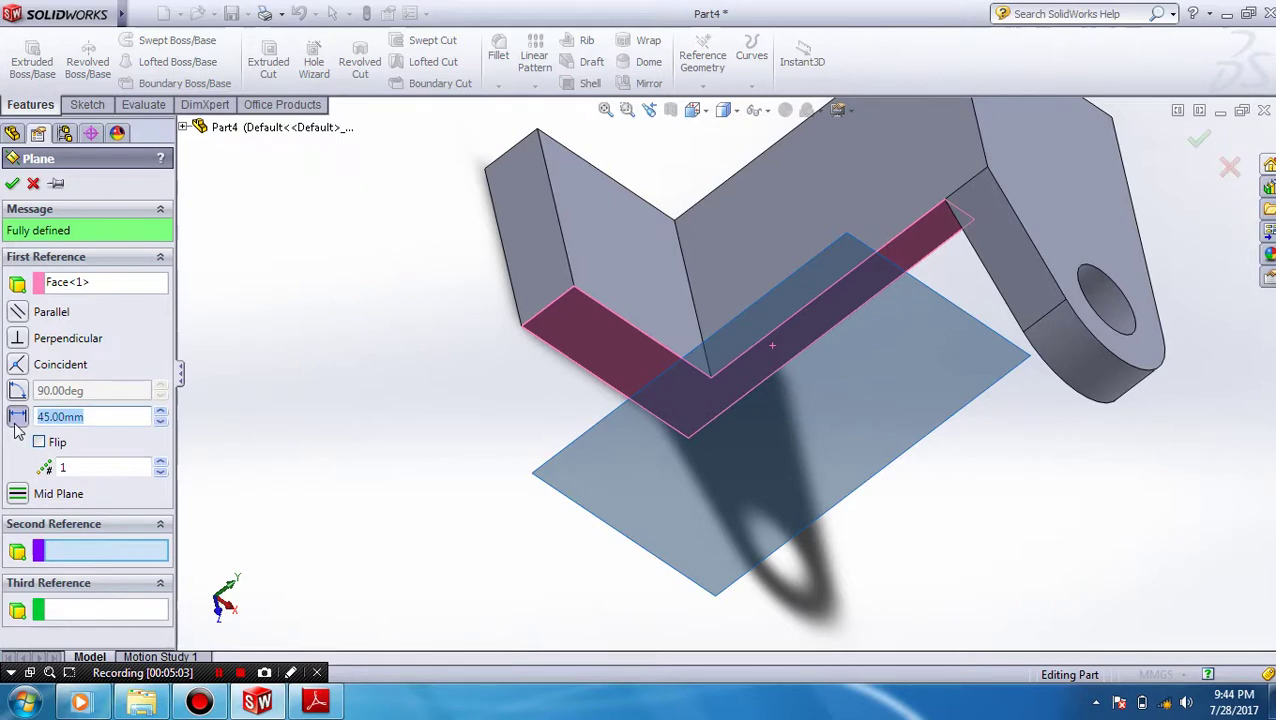
{"action": "type", "text": "25"}
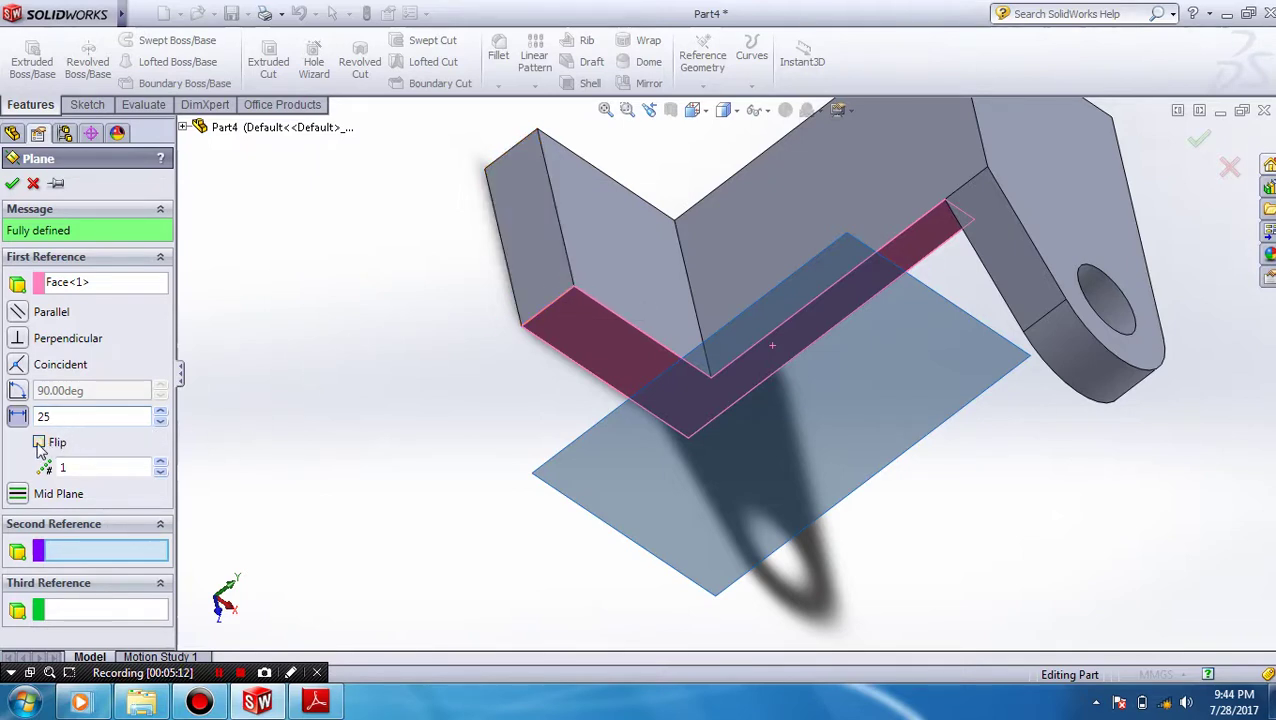
{"action": "left_click", "coordinate": [85, 467]}
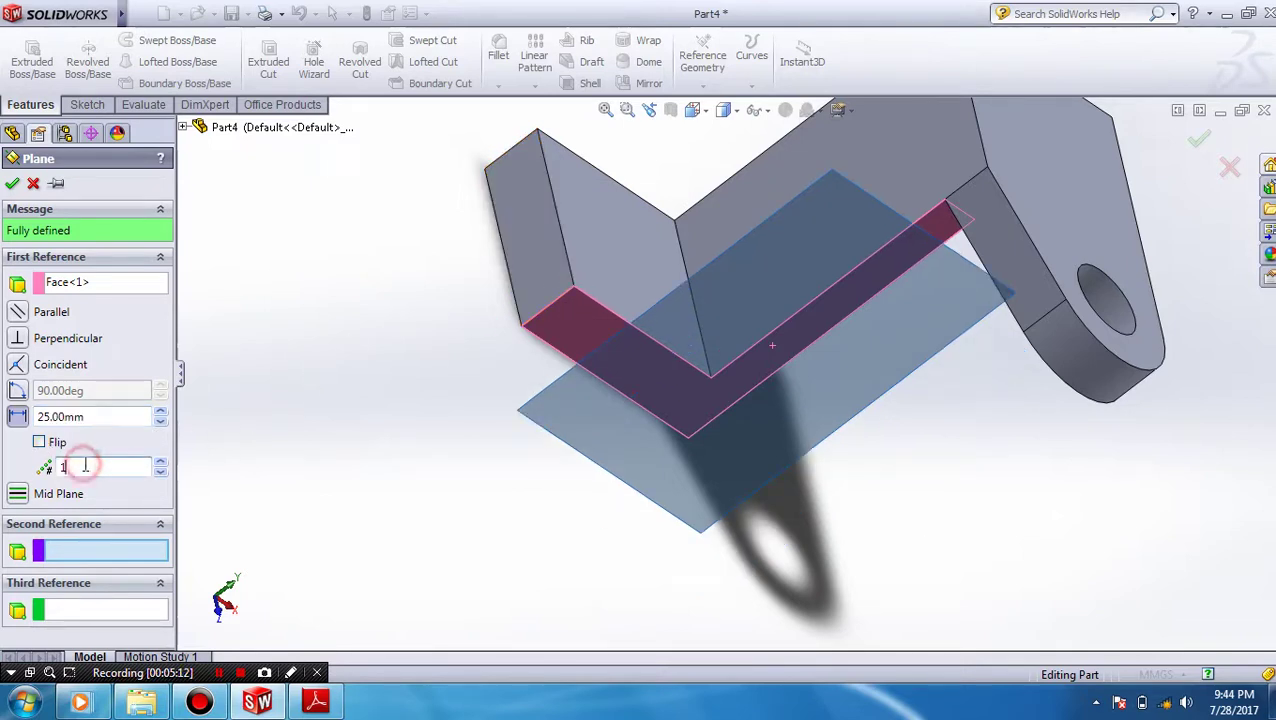
{"action": "left_click", "coordinate": [40, 442]}
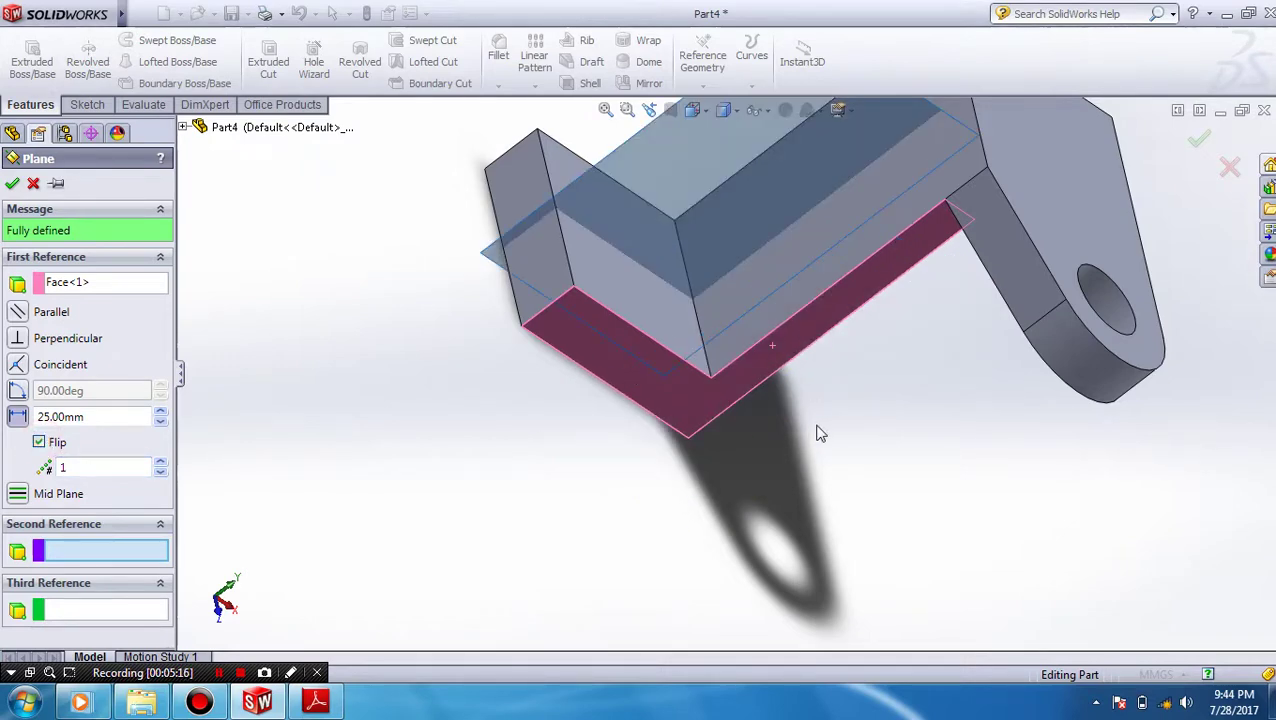
{"action": "scroll", "coordinate": [826, 432], "scroll_direction": "up", "scroll_amount": 3}
{"action": "scroll", "coordinate": [852, 278], "scroll_direction": "down", "scroll_amount": 3}
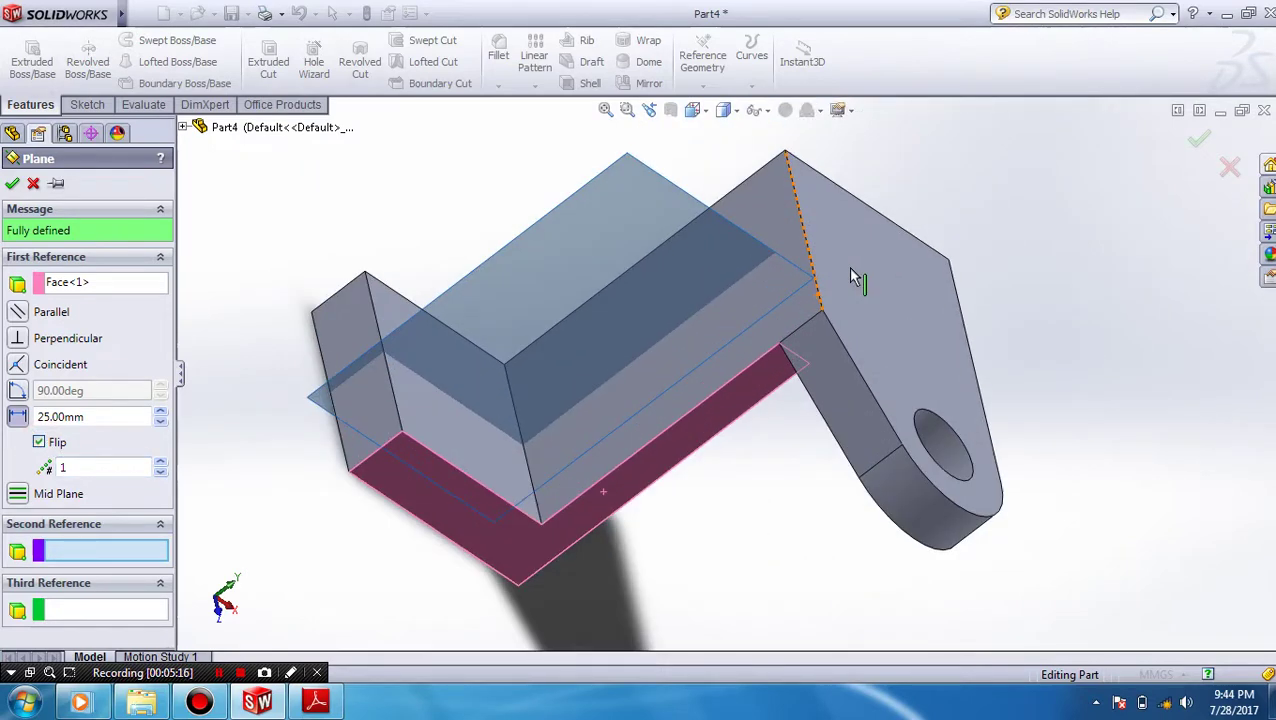
{"action": "left_click", "coordinate": [14, 184]}
{"action": "scroll", "coordinate": [694, 312], "scroll_direction": "up", "scroll_amount": 2}
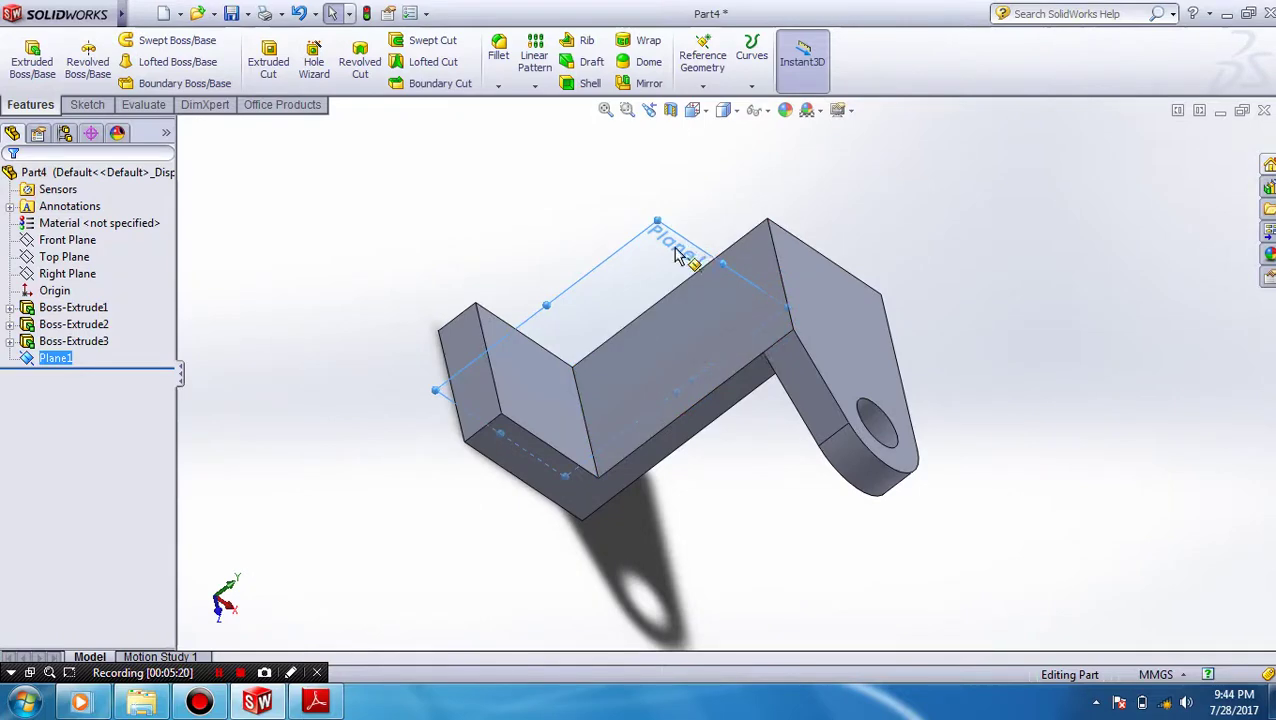
- Turn the view Normal To Plane1, glance at the reference PDF, and bring up the Sketch tools
{"action": "left_click", "coordinate": [811, 195]}
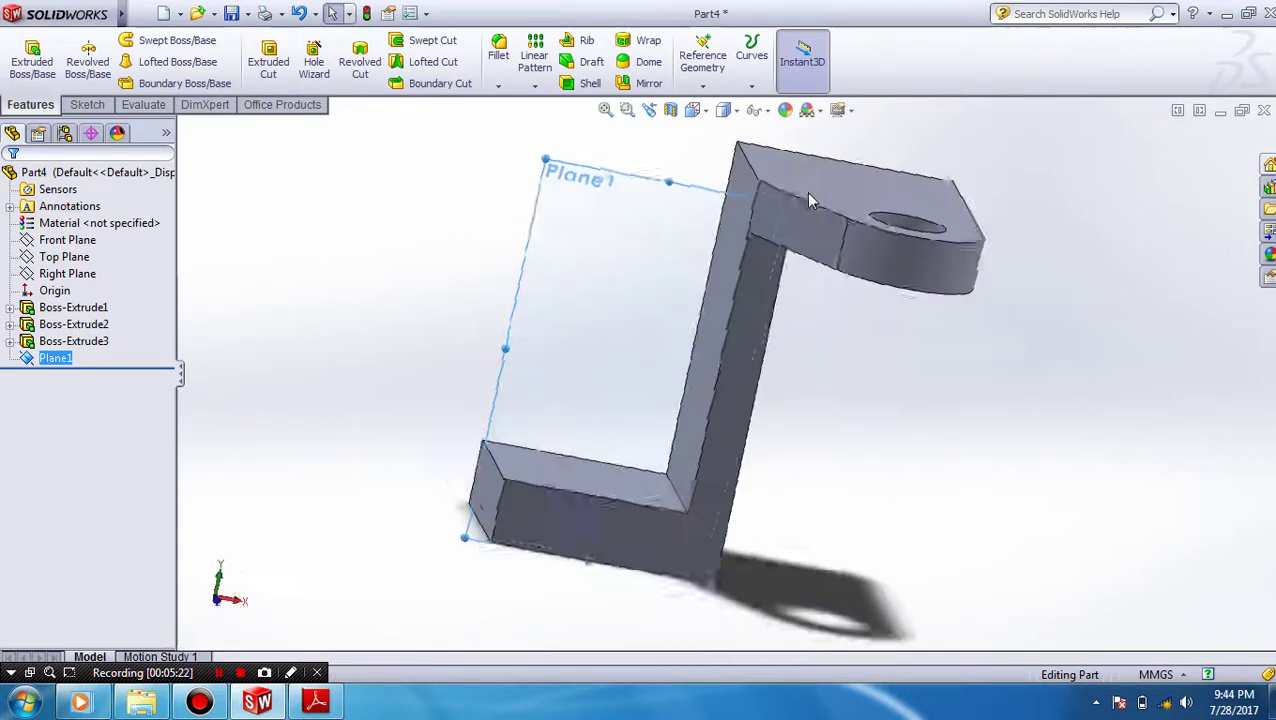
{"action": "left_click", "coordinate": [315, 700]}
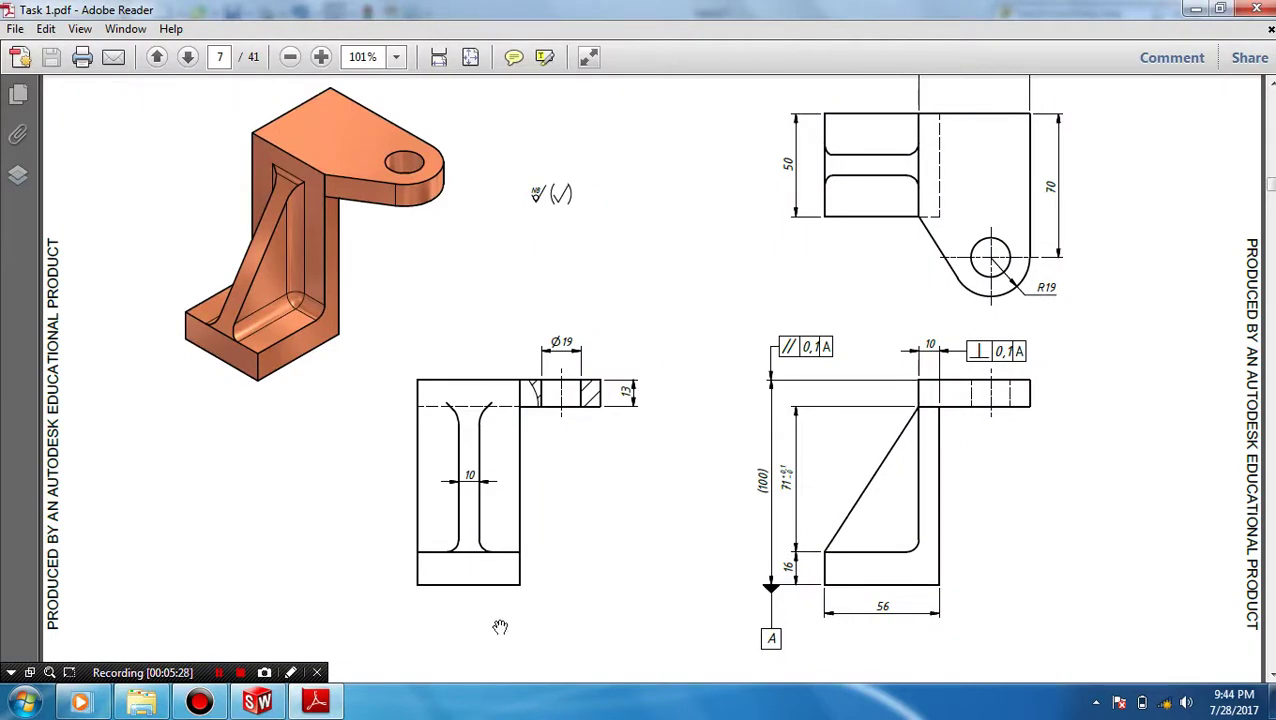
{"action": "left_click", "coordinate": [315, 700]}
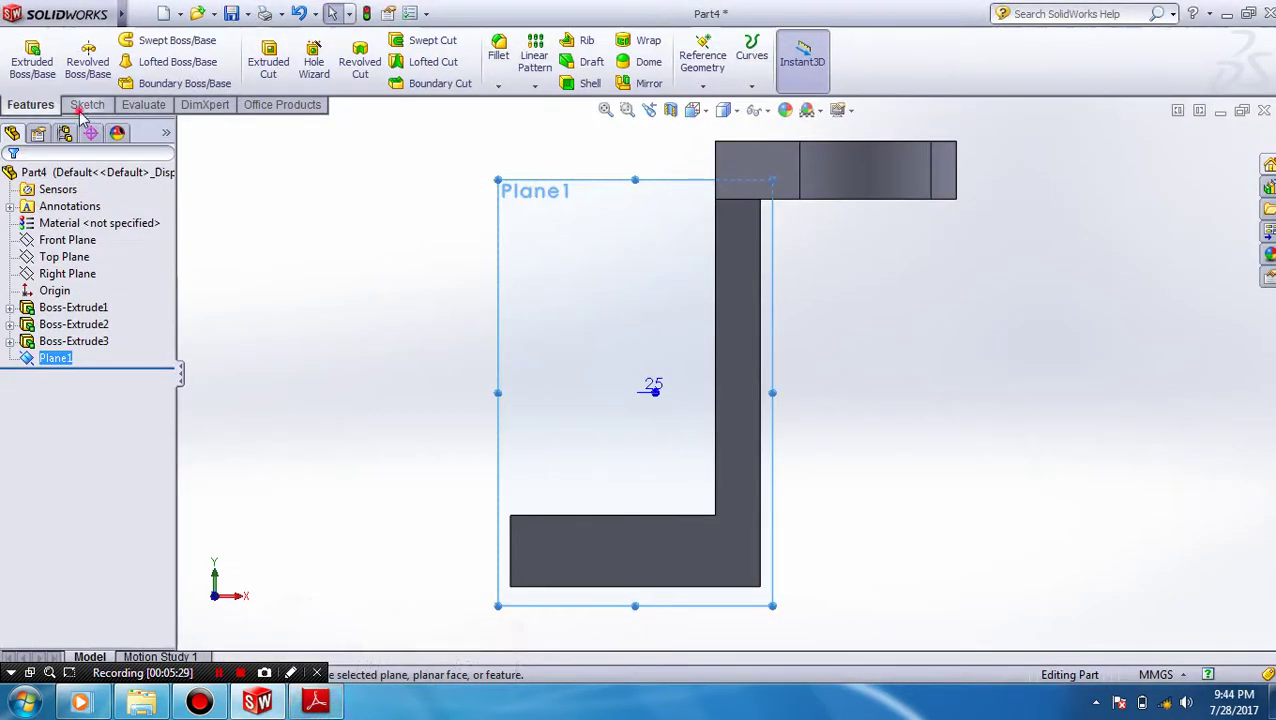
{"action": "left_click", "coordinate": [86, 104]}
- Draw a closed triangle from the wall's top corner to the base's outer end, back along the base and up the wall
{"action": "left_click", "coordinate": [112, 39]}
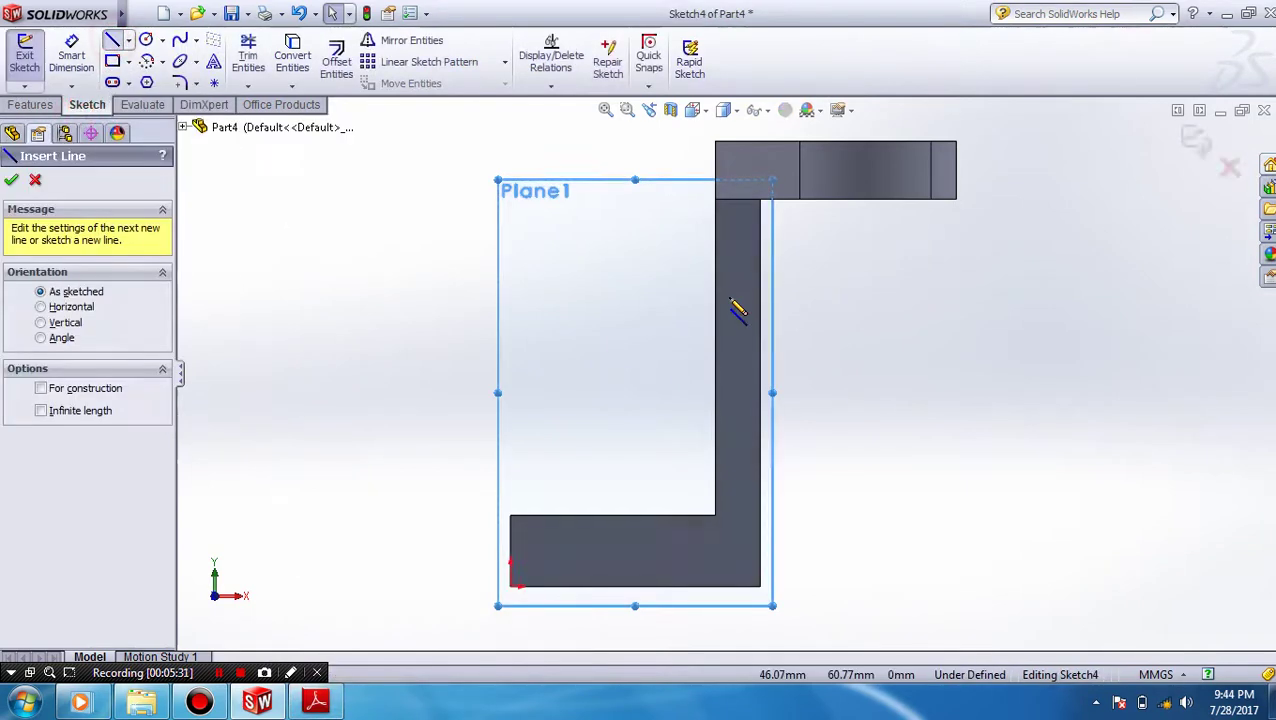
{"action": "left_click", "coordinate": [715, 199]}
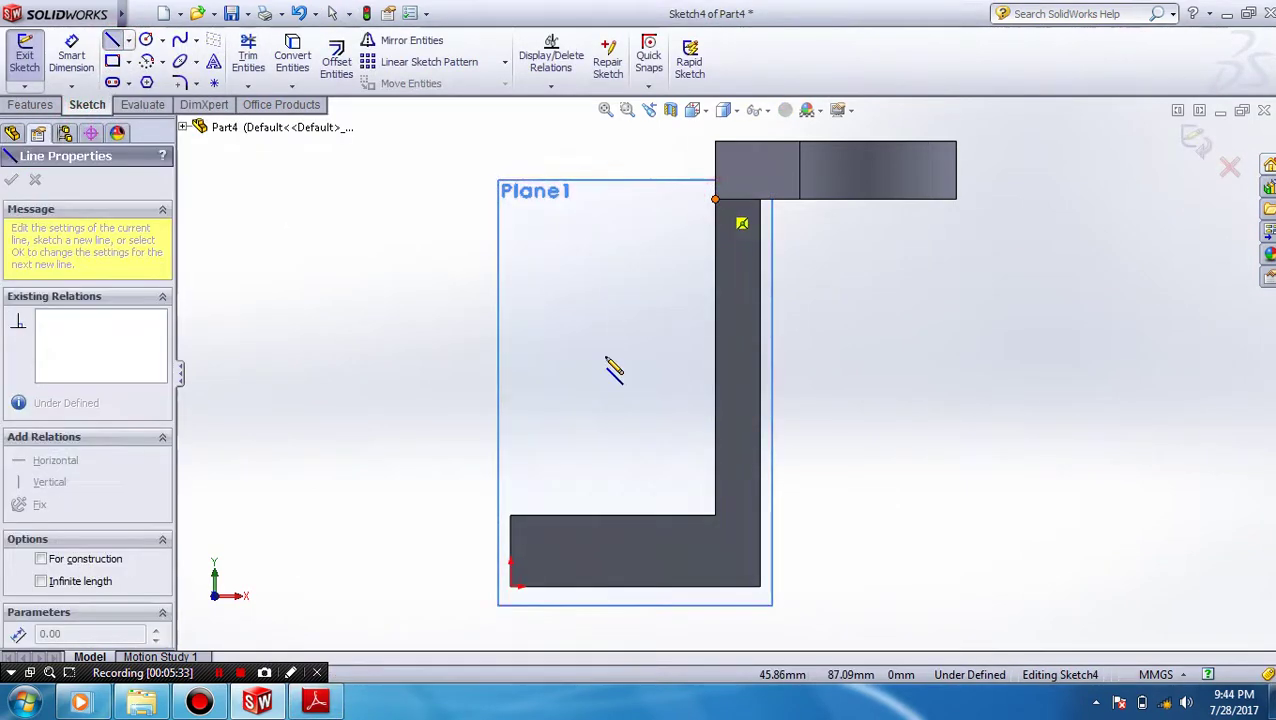
{"action": "left_click", "coordinate": [511, 516]}
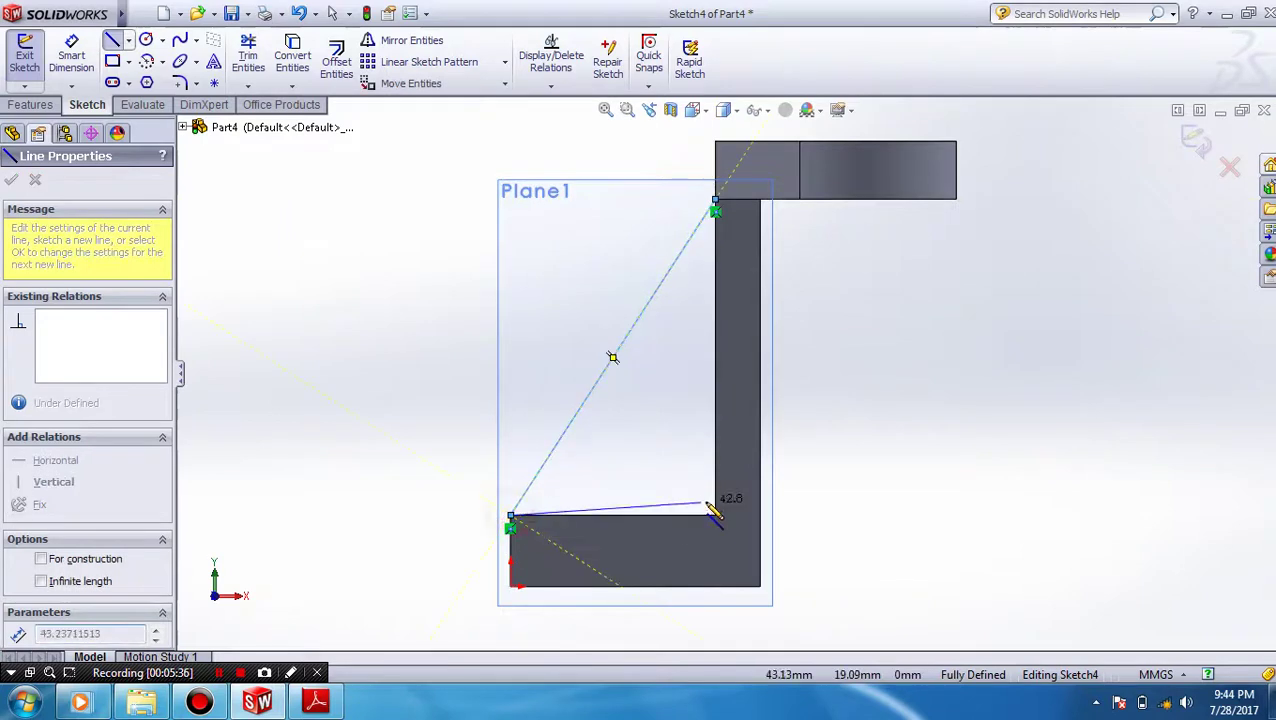
{"action": "left_click", "coordinate": [715, 516]}
{"action": "left_click", "coordinate": [715, 199]}
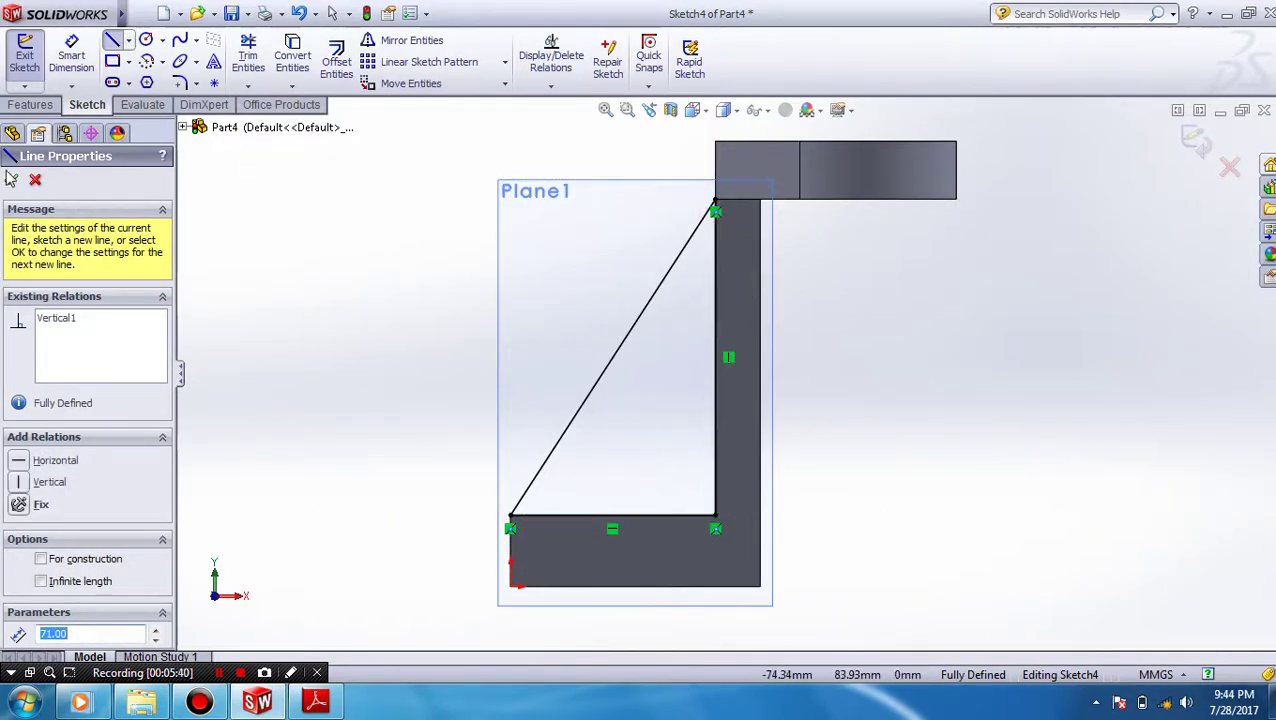
{"action": "left_click", "coordinate": [9, 177]}
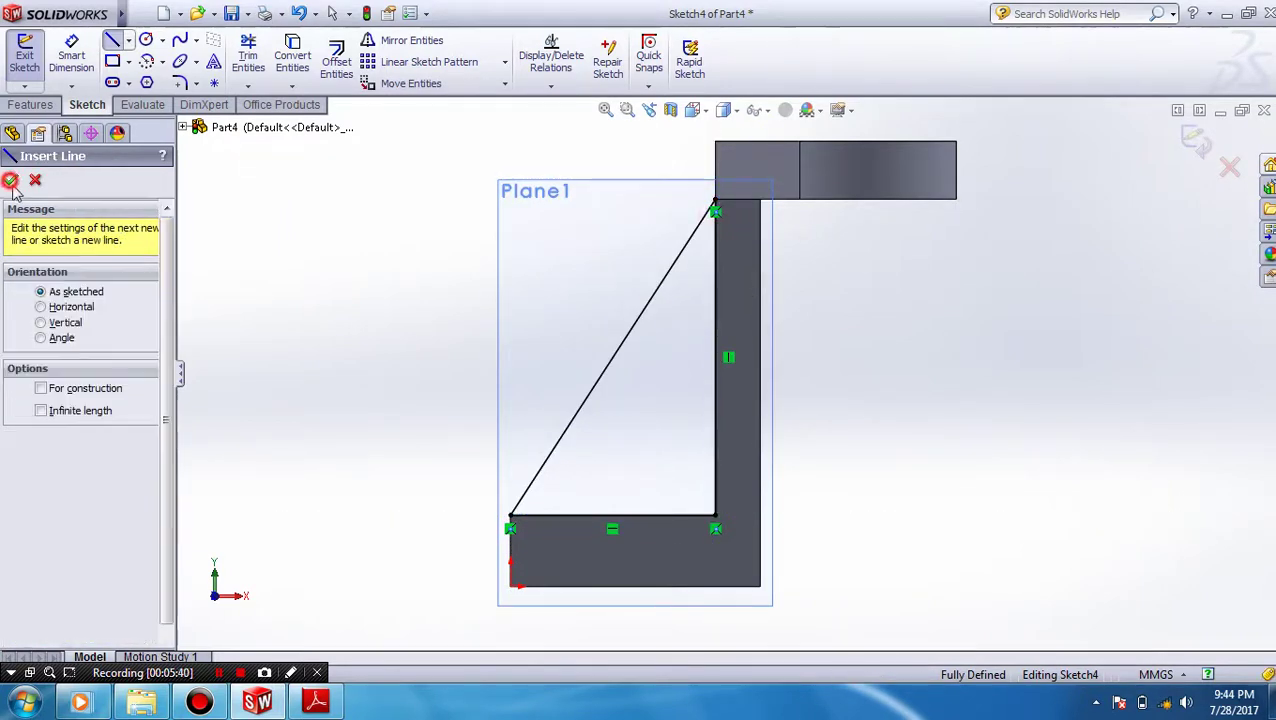
{"action": "left_click", "coordinate": [30, 104]}
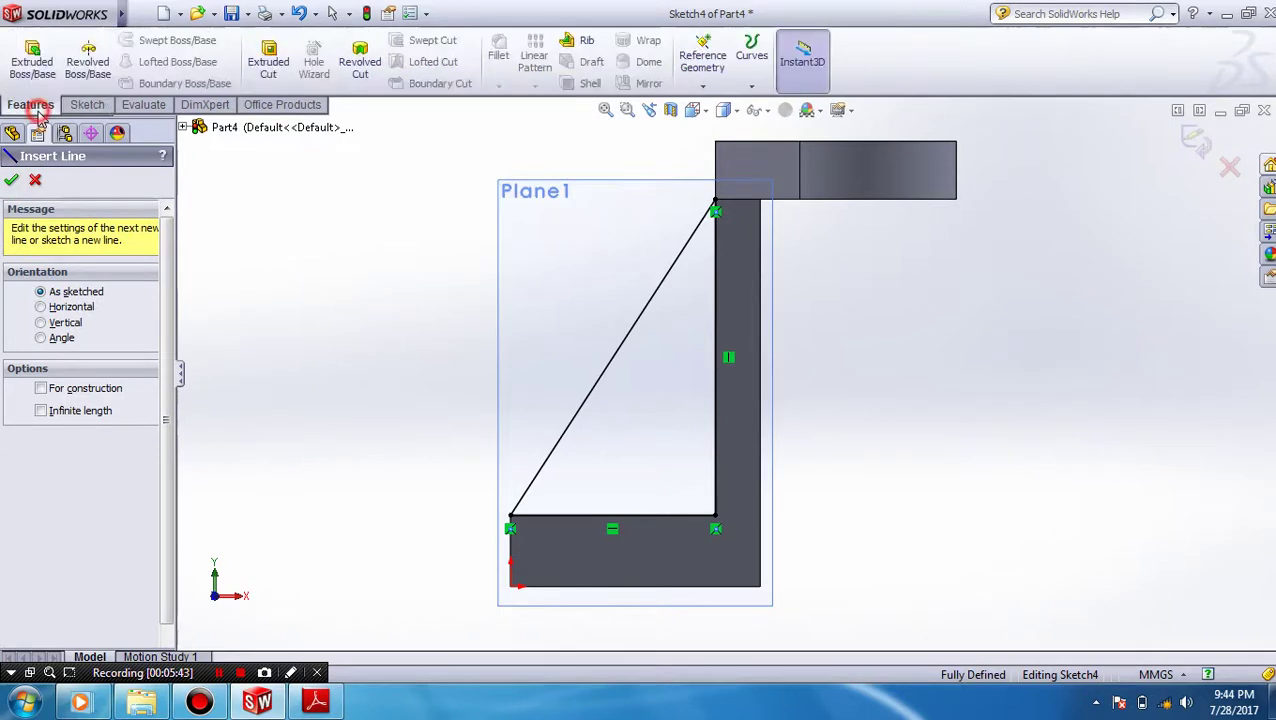
- Start a boss extrusion of the triangle sketch and switch to Isometric view
{"action": "left_click", "coordinate": [32, 55]}
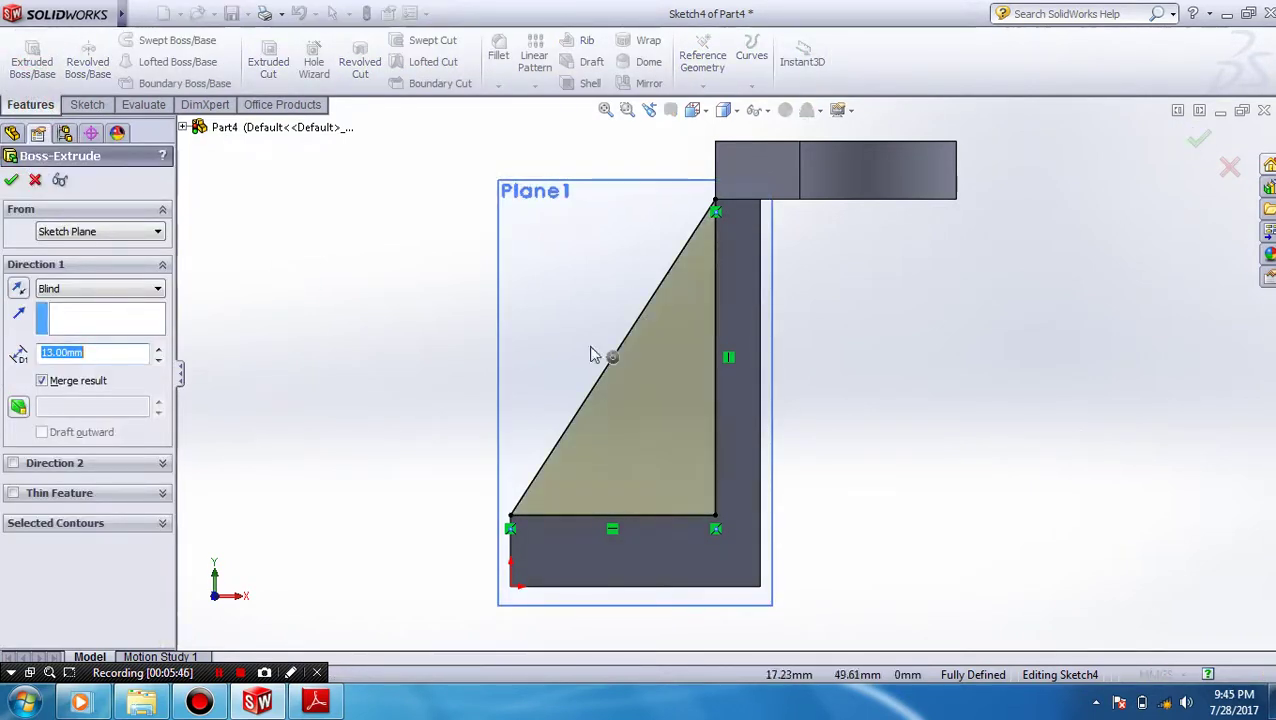
{"action": "left_click", "coordinate": [697, 113]}
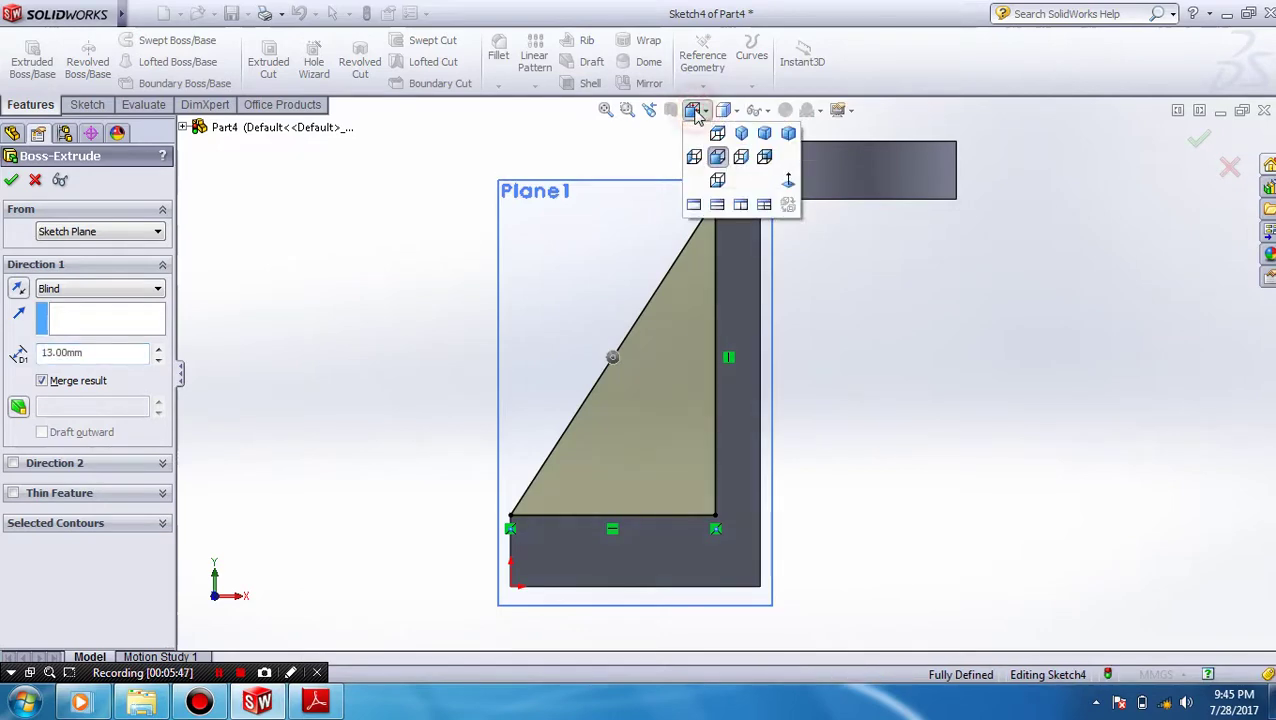
{"action": "left_click", "coordinate": [740, 141]}
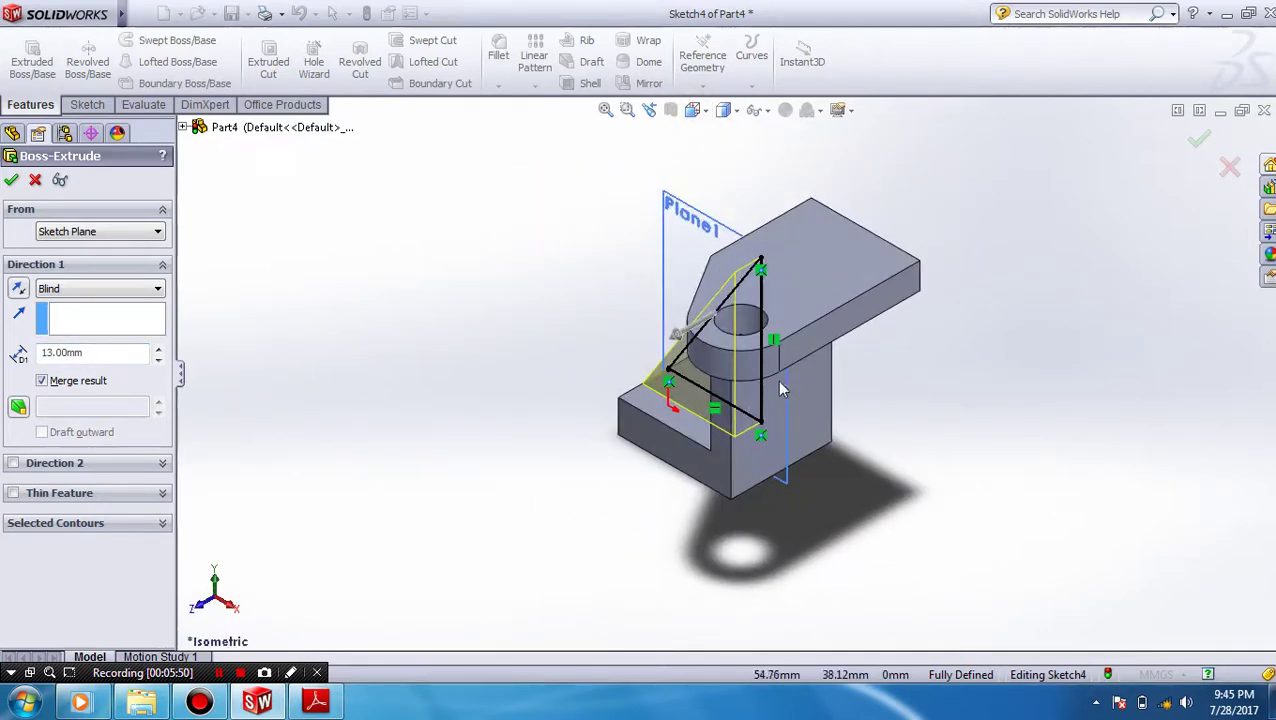
{"action": "scroll", "coordinate": [790, 280], "scroll_direction": "down", "scroll_amount": 1}
{"action": "scroll", "coordinate": [783, 268], "scroll_direction": "down", "scroll_amount": 1}
{"action": "scroll", "coordinate": [779, 260], "scroll_direction": "up", "scroll_amount": 2}
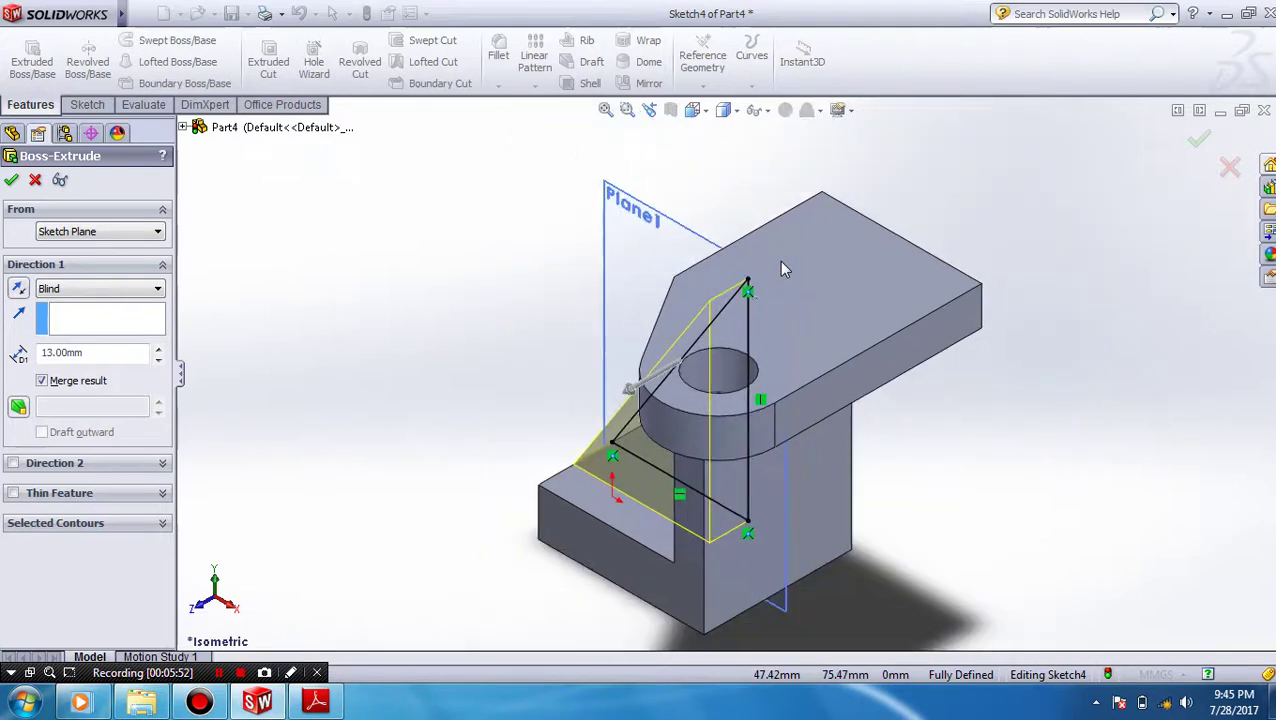
- Give the rib a 10 mm depth with Mid Plane end condition and create Boss-Extrude4
{"action": "double_click", "coordinate": [109, 353]}
{"action": "type", "text": "10"}
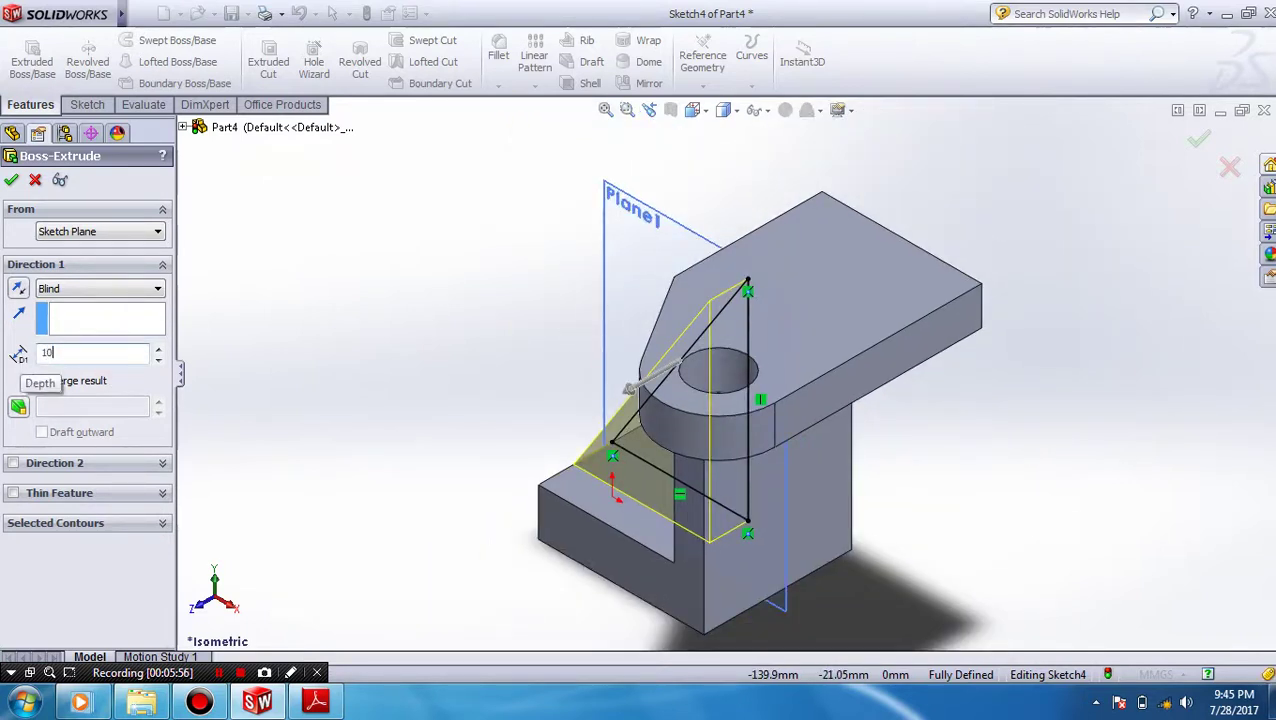
{"action": "key", "text": "alt+Tab"}
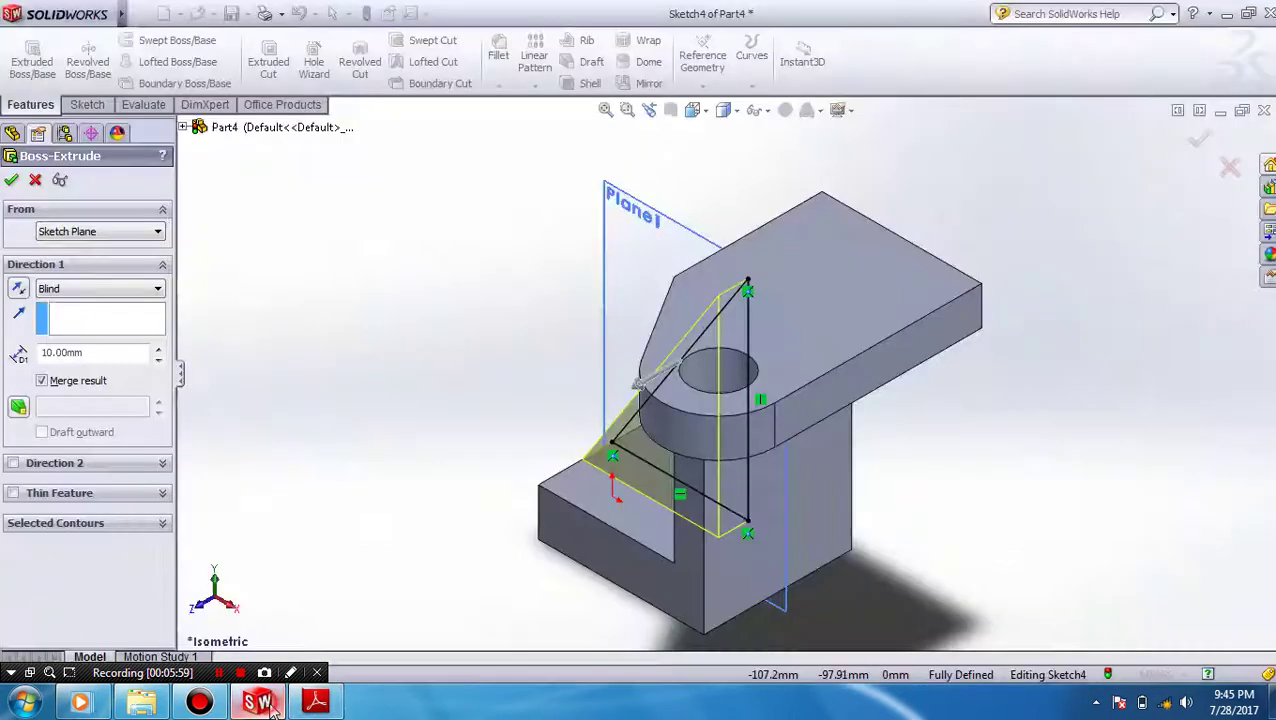
{"action": "left_click", "coordinate": [258, 702]}
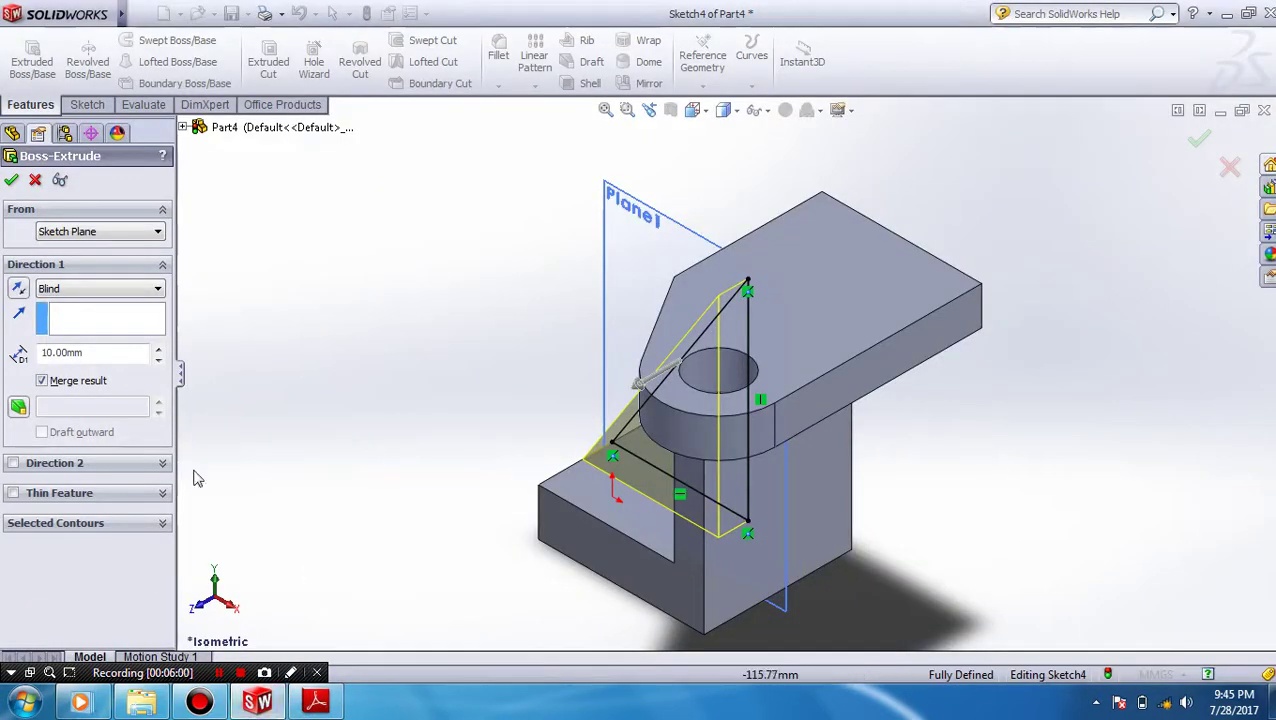
{"action": "left_click", "coordinate": [120, 290]}
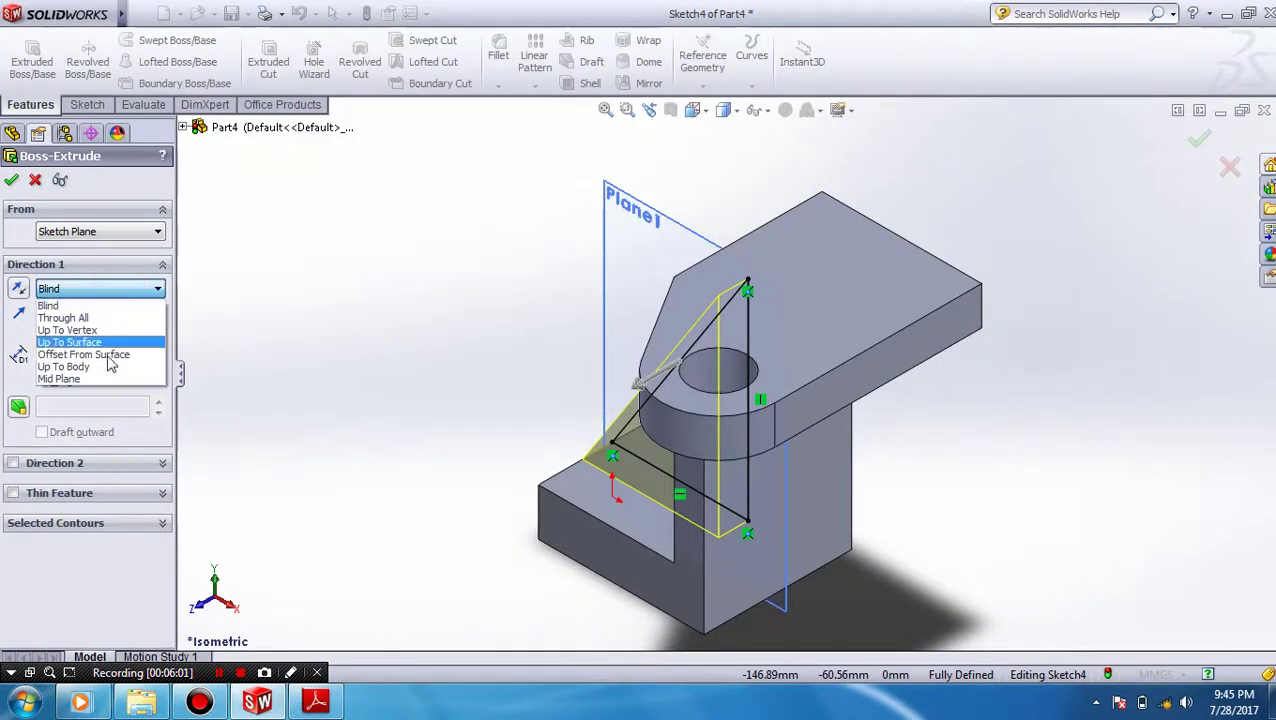
{"action": "left_click", "coordinate": [100, 376]}
{"action": "left_click", "coordinate": [11, 180]}
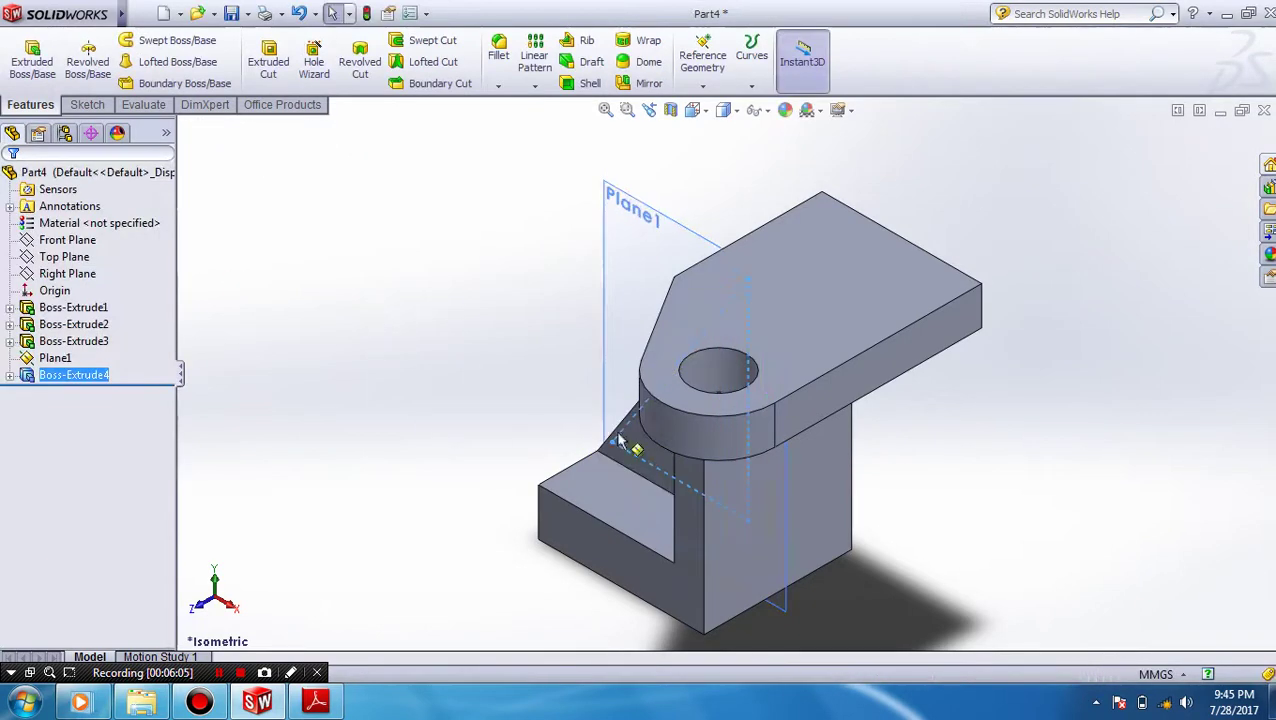
- Inspect the new rib and hide Plane1 from the FeatureManager tree
{"action": "mouse_move", "coordinate": [627, 441]}
{"action": "middle_mouse_down"}
{"action": "mouse_move", "coordinate": [770, 540]}
{"action": "mouse_move", "coordinate": [755, 598]}
{"action": "middle_mouse_up"}
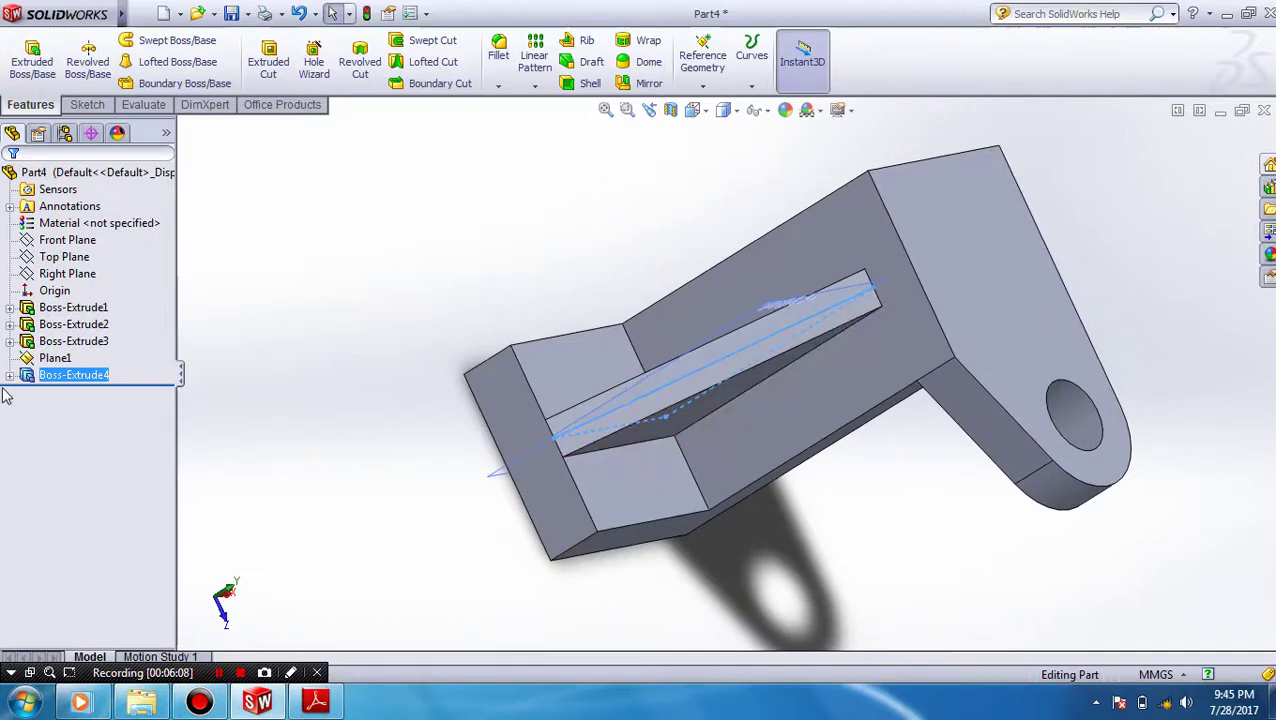
{"action": "left_click", "coordinate": [46, 359]}
{"action": "right_click", "coordinate": [44, 370]}
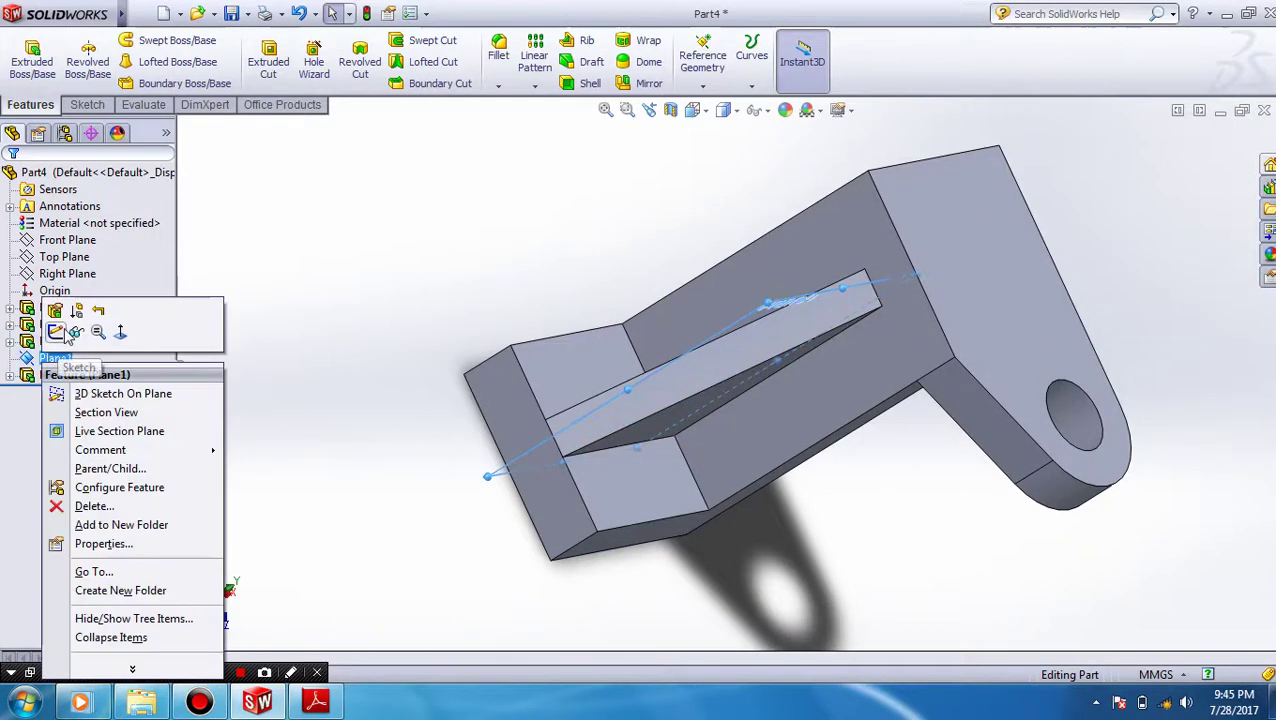
{"action": "left_click", "coordinate": [92, 332]}
{"action": "left_click", "coordinate": [455, 230]}
- Orbit to inspect the bracket and rib from below and from a wider angle
{"action": "mouse_move", "coordinate": [1139, 356]}
{"action": "middle_mouse_down"}
{"action": "mouse_move", "coordinate": [1110, 203]}
{"action": "mouse_move", "coordinate": [1137, 239]}
{"action": "middle_mouse_up"}
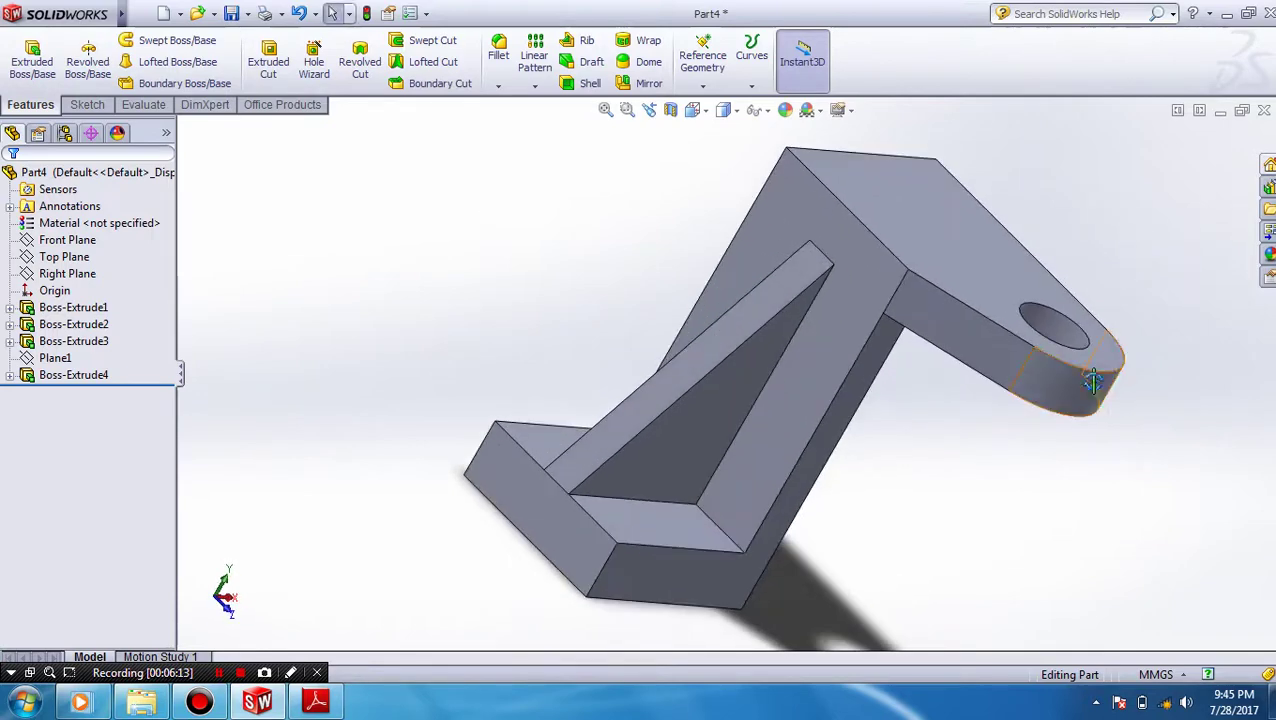
{"action": "scroll", "coordinate": [1062, 296], "scroll_direction": "down", "scroll_amount": 2}
{"action": "scroll", "coordinate": [1020, 318], "scroll_direction": "down", "scroll_amount": 3}
{"action": "mouse_move", "coordinate": [1020, 318]}
{"action": "middle_mouse_down"}
{"action": "mouse_move", "coordinate": [1060, 296]}
{"action": "mouse_move", "coordinate": [589, 446]}
{"action": "mouse_move", "coordinate": [560, 480]}
{"action": "middle_mouse_up"}
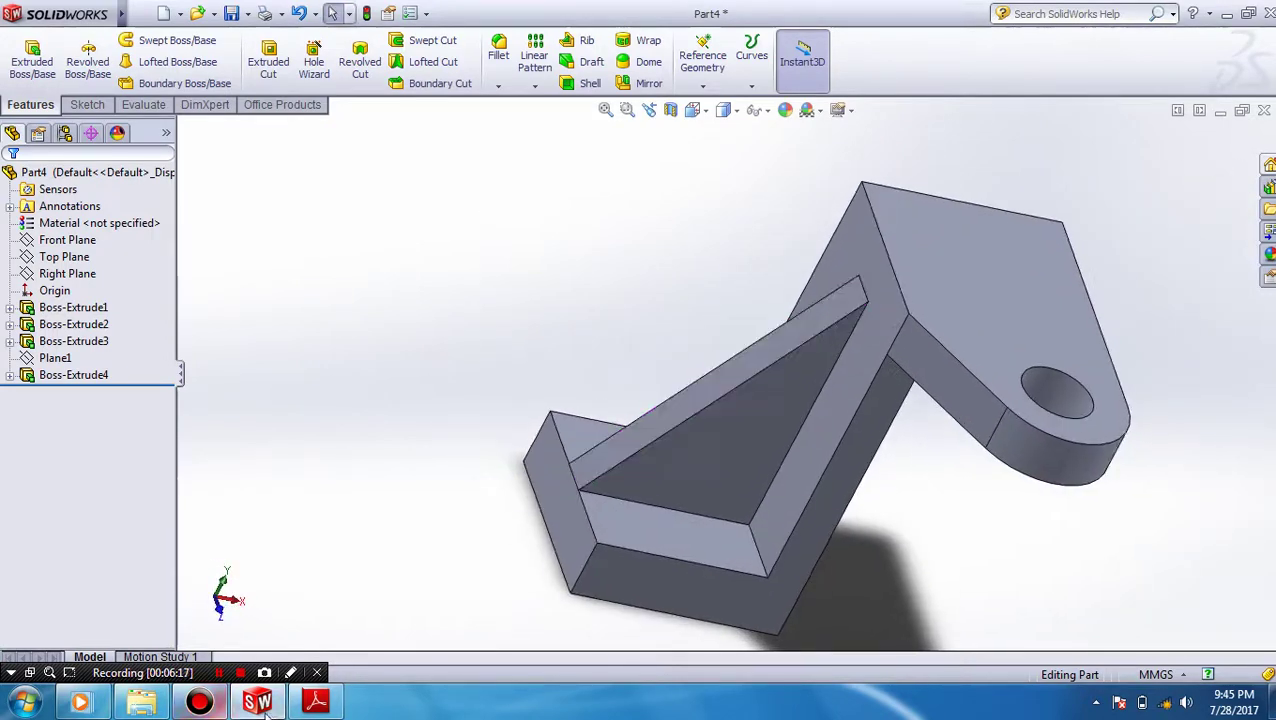
- Compare the model against the PDF drawing and return it to Isometric view
{"action": "left_click", "coordinate": [316, 701]}
{"action": "scroll", "coordinate": [700, 474], "scroll_direction": "down", "scroll_amount": 3}
{"action": "scroll", "coordinate": [700, 474], "scroll_direction": "down", "scroll_amount": 12}
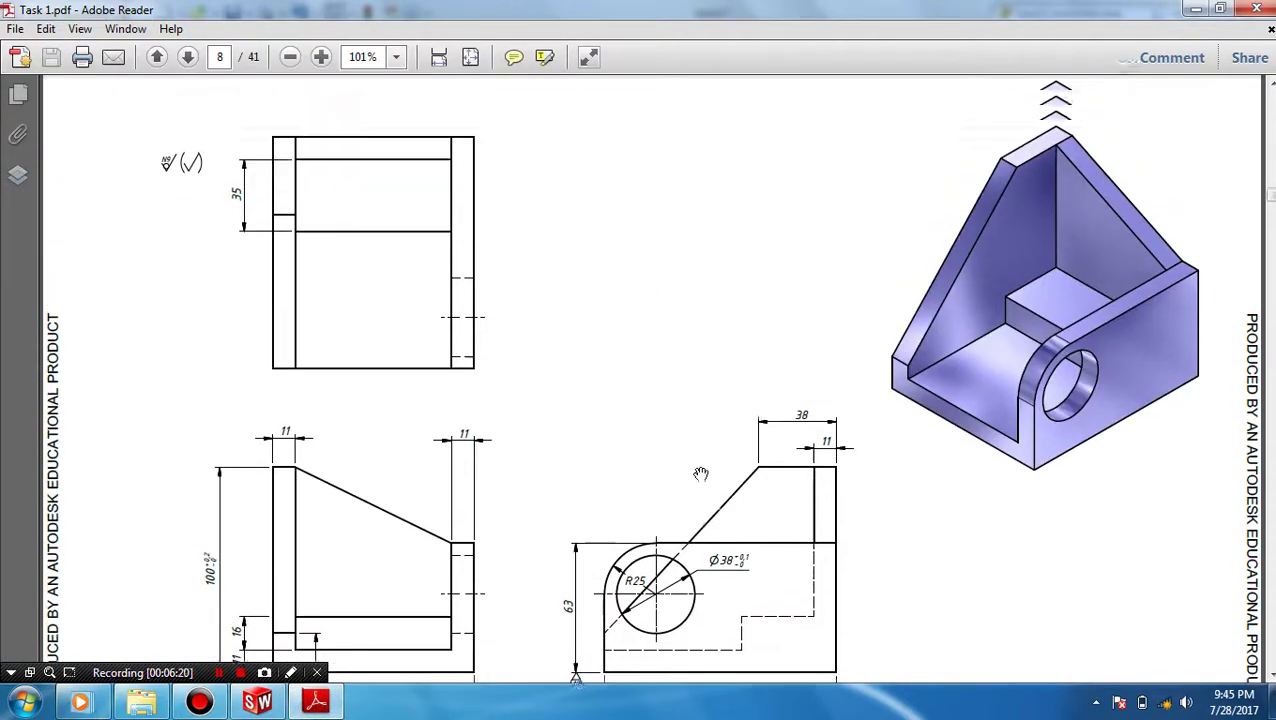
{"action": "scroll", "coordinate": [700, 474], "scroll_direction": "up", "scroll_amount": 11}
{"action": "scroll", "coordinate": [700, 474], "scroll_direction": "up", "scroll_amount": 2}
{"action": "scroll", "coordinate": [700, 474], "scroll_direction": "up", "scroll_amount": 2}
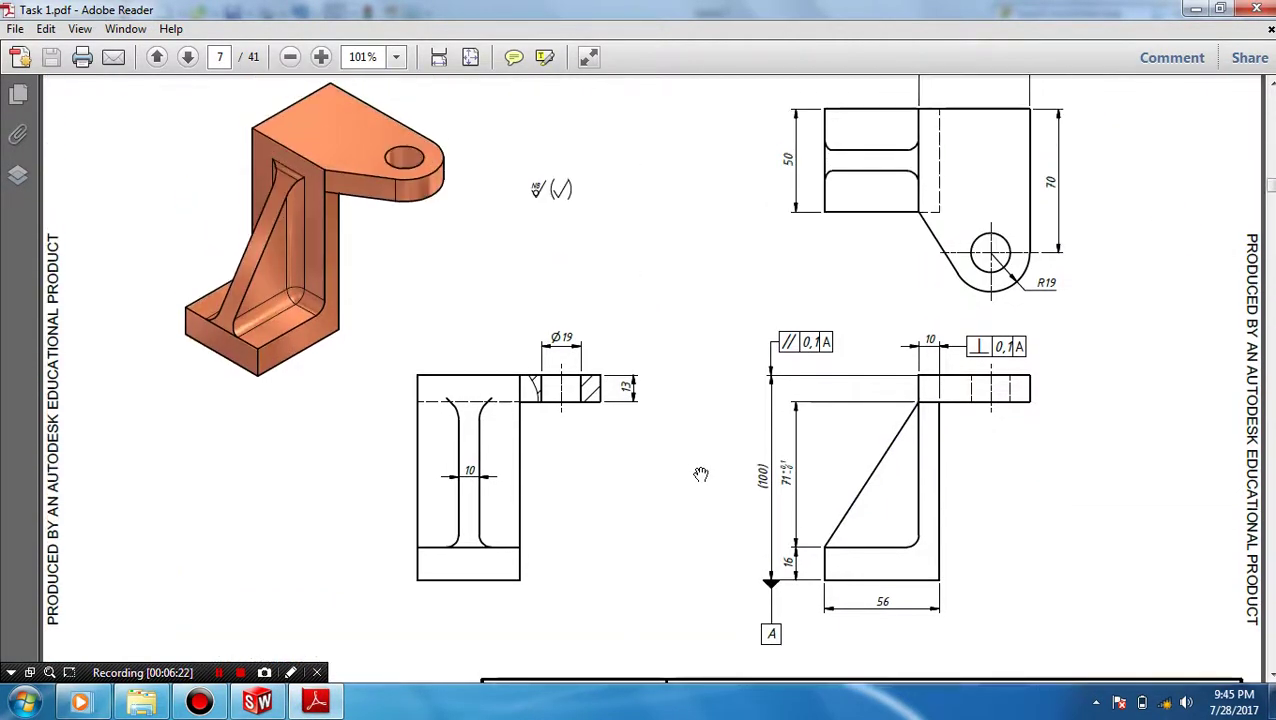
{"action": "left_click", "coordinate": [258, 701]}
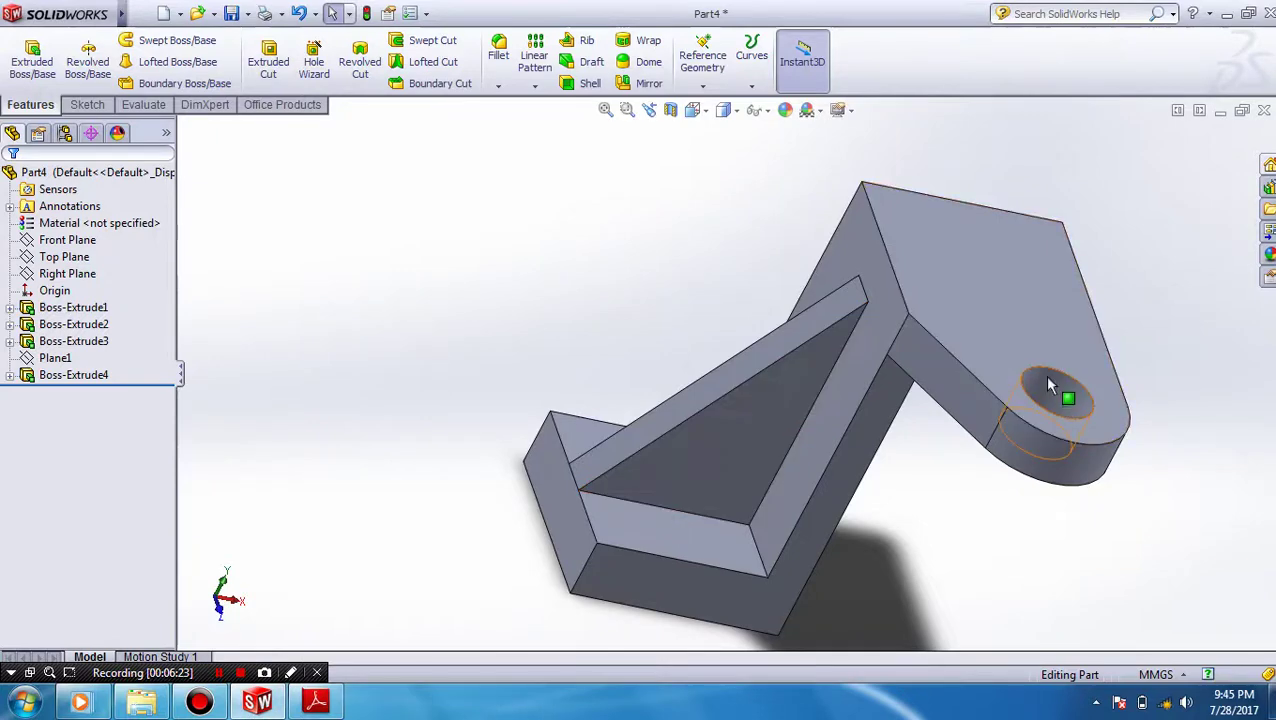
{"action": "middle_click_drag", "start_coordinate": [1044, 375], "coordinate": [1048, 381]}
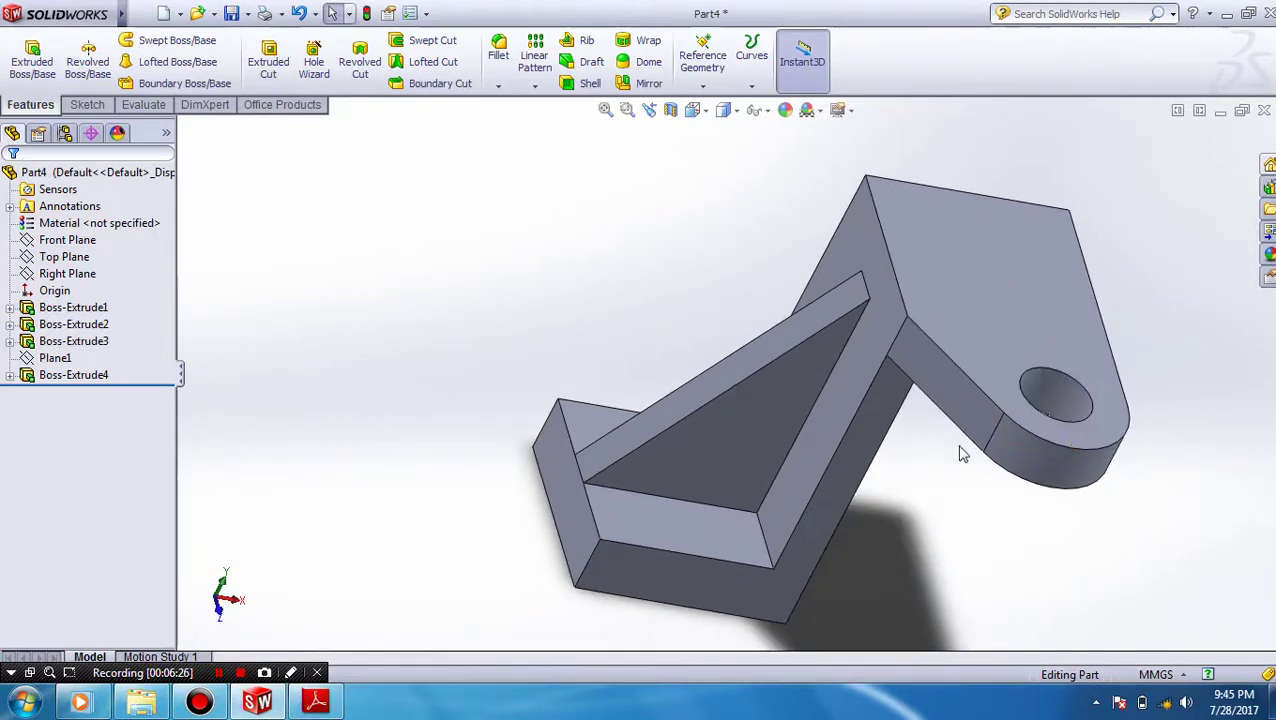
{"action": "left_click", "coordinate": [692, 110]}
{"action": "left_click", "coordinate": [735, 128]}
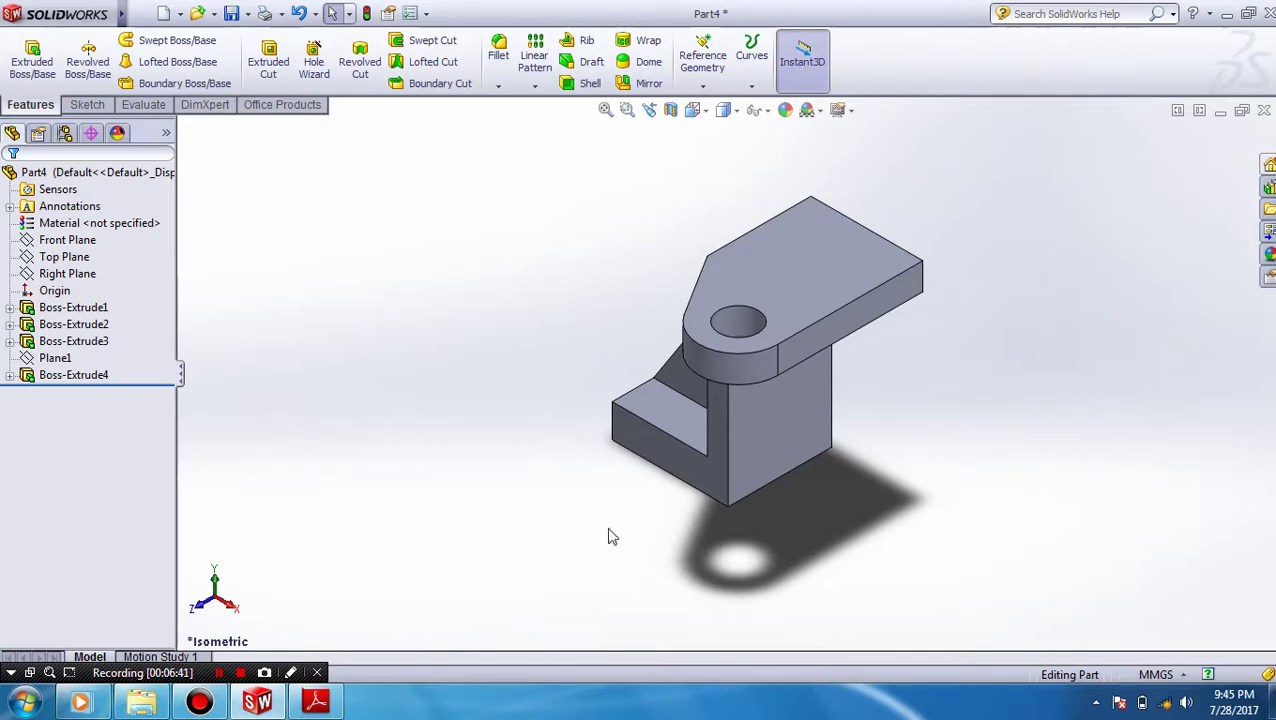
{"action": "left_click", "coordinate": [316, 701]}
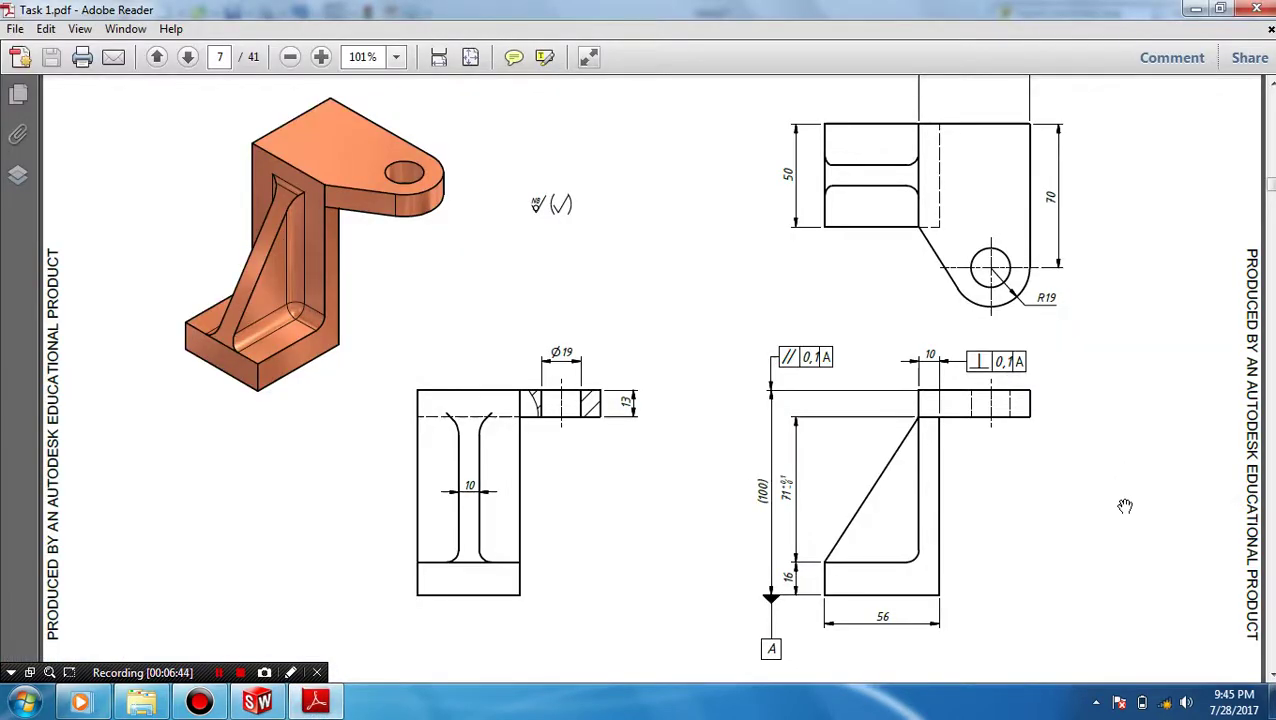
{"action": "left_click_drag", "start_coordinate": [1116, 538], "coordinate": [1110, 343]}
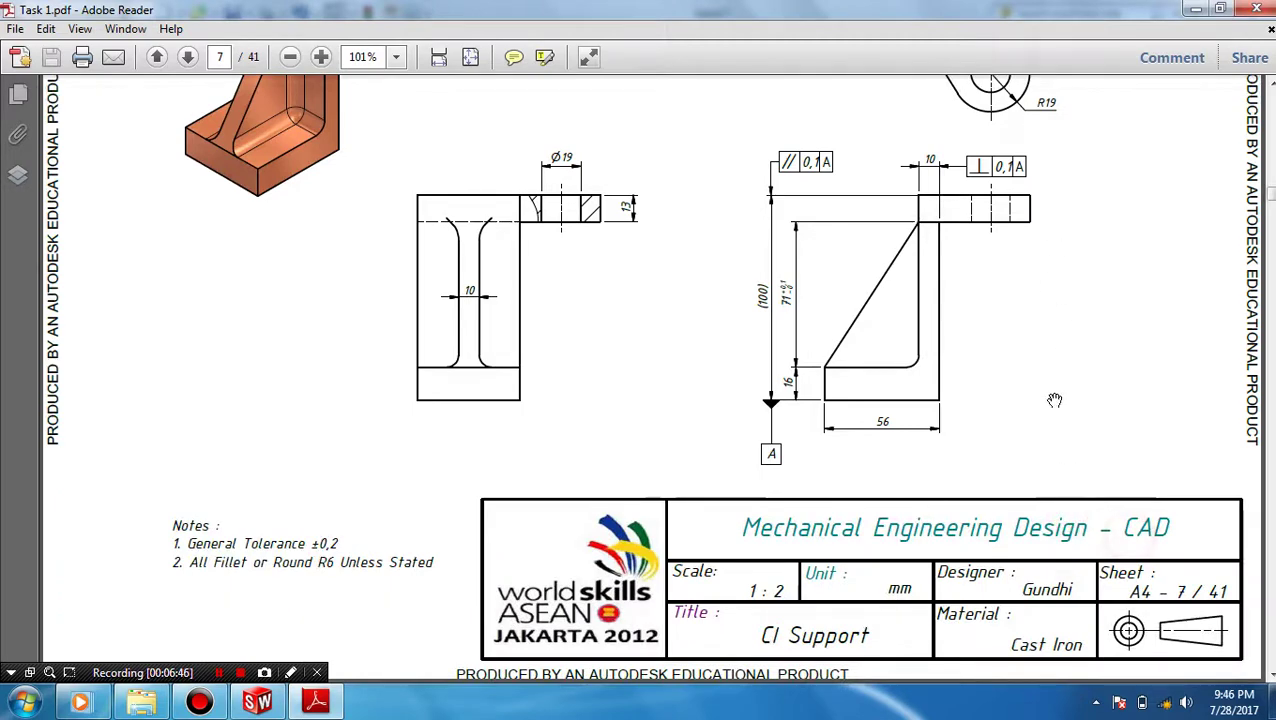
{"action": "scroll", "coordinate": [1054, 399], "scroll_direction": "down", "scroll_amount": 5}
{"action": "scroll", "coordinate": [1054, 399], "scroll_direction": "down", "scroll_amount": 2}
{"action": "scroll", "coordinate": [1054, 400], "scroll_direction": "down", "scroll_amount": 2}
{"action": "scroll", "coordinate": [1054, 400], "scroll_direction": "down", "scroll_amount": 5}
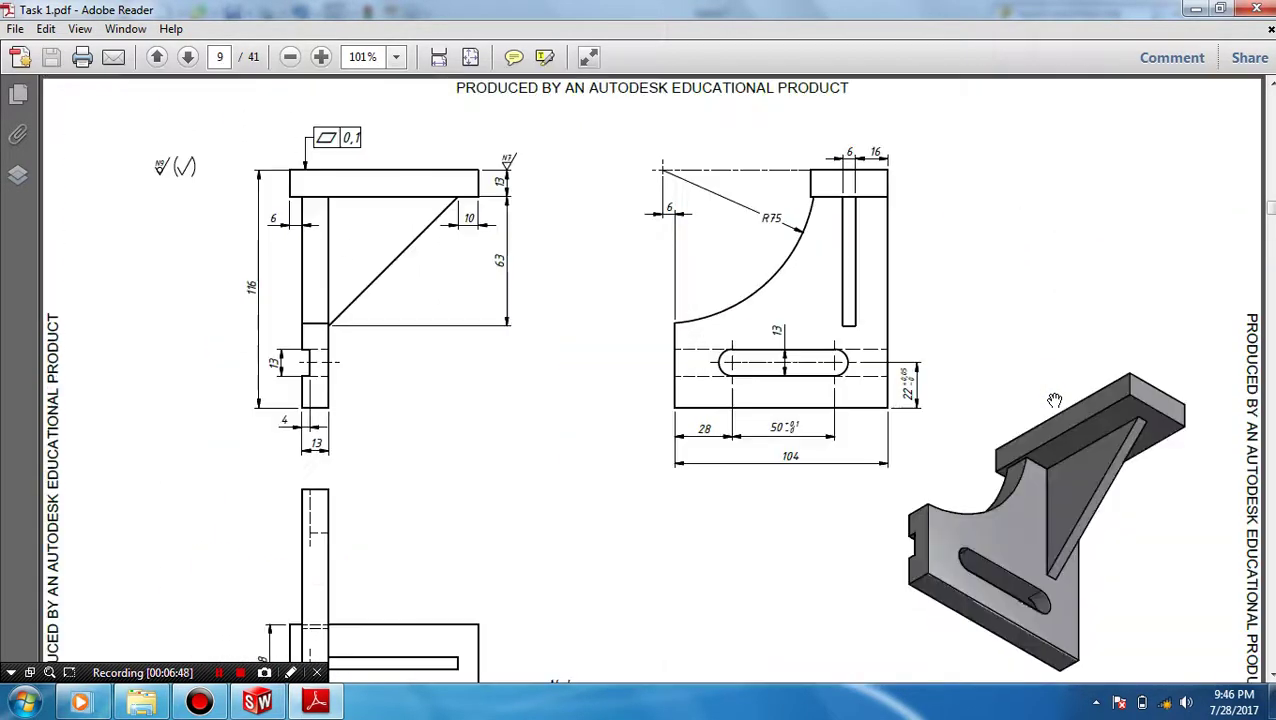
{"action": "scroll", "coordinate": [1054, 400], "scroll_direction": "up", "scroll_amount": 5}
{"action": "mouse_move", "coordinate": [1143, 321]}
{"action": "left_mouse_down"}
{"action": "mouse_move", "coordinate": [1129, 545]}
{"action": "mouse_move", "coordinate": [1045, 527]}
{"action": "left_mouse_up"}
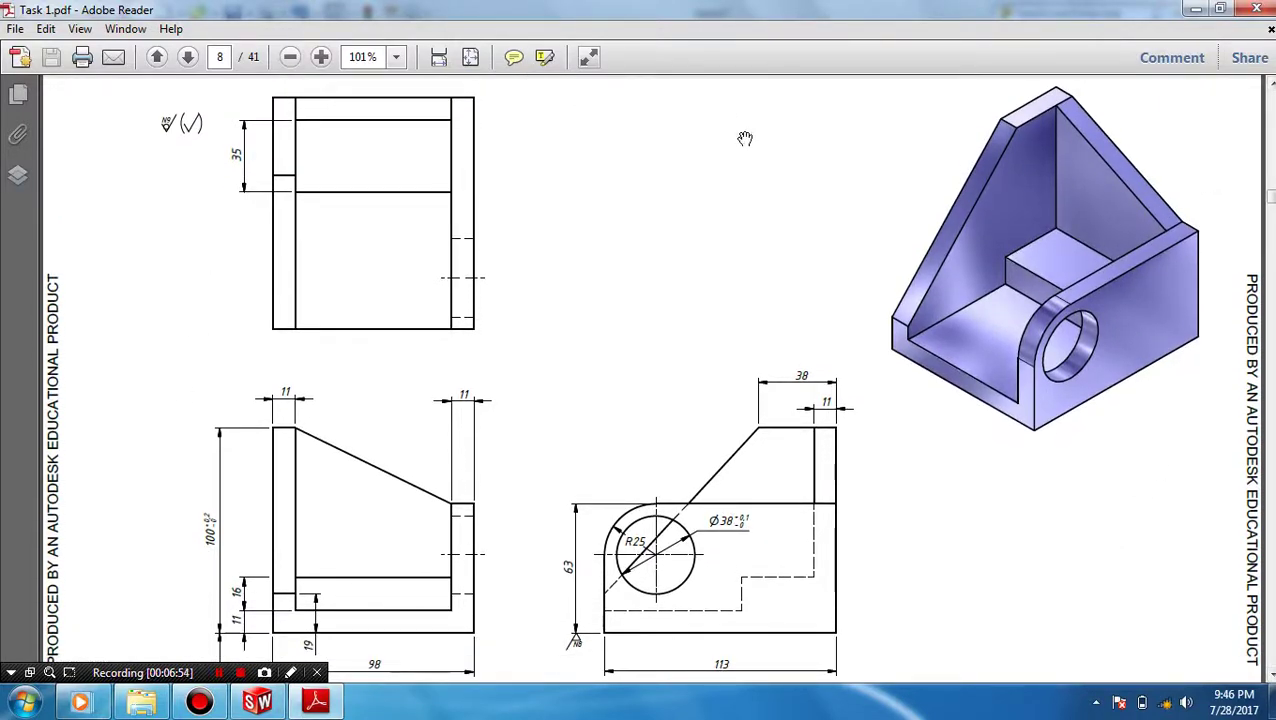
{"action": "left_click", "coordinate": [312, 705]}
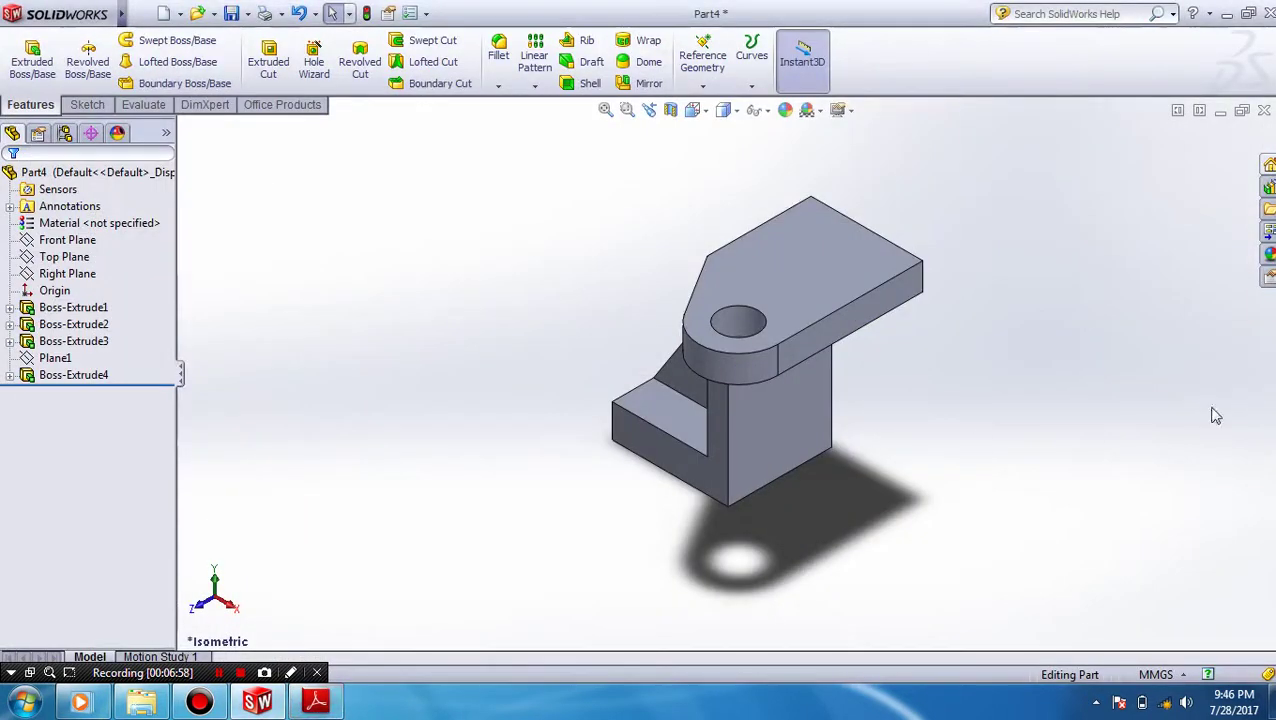